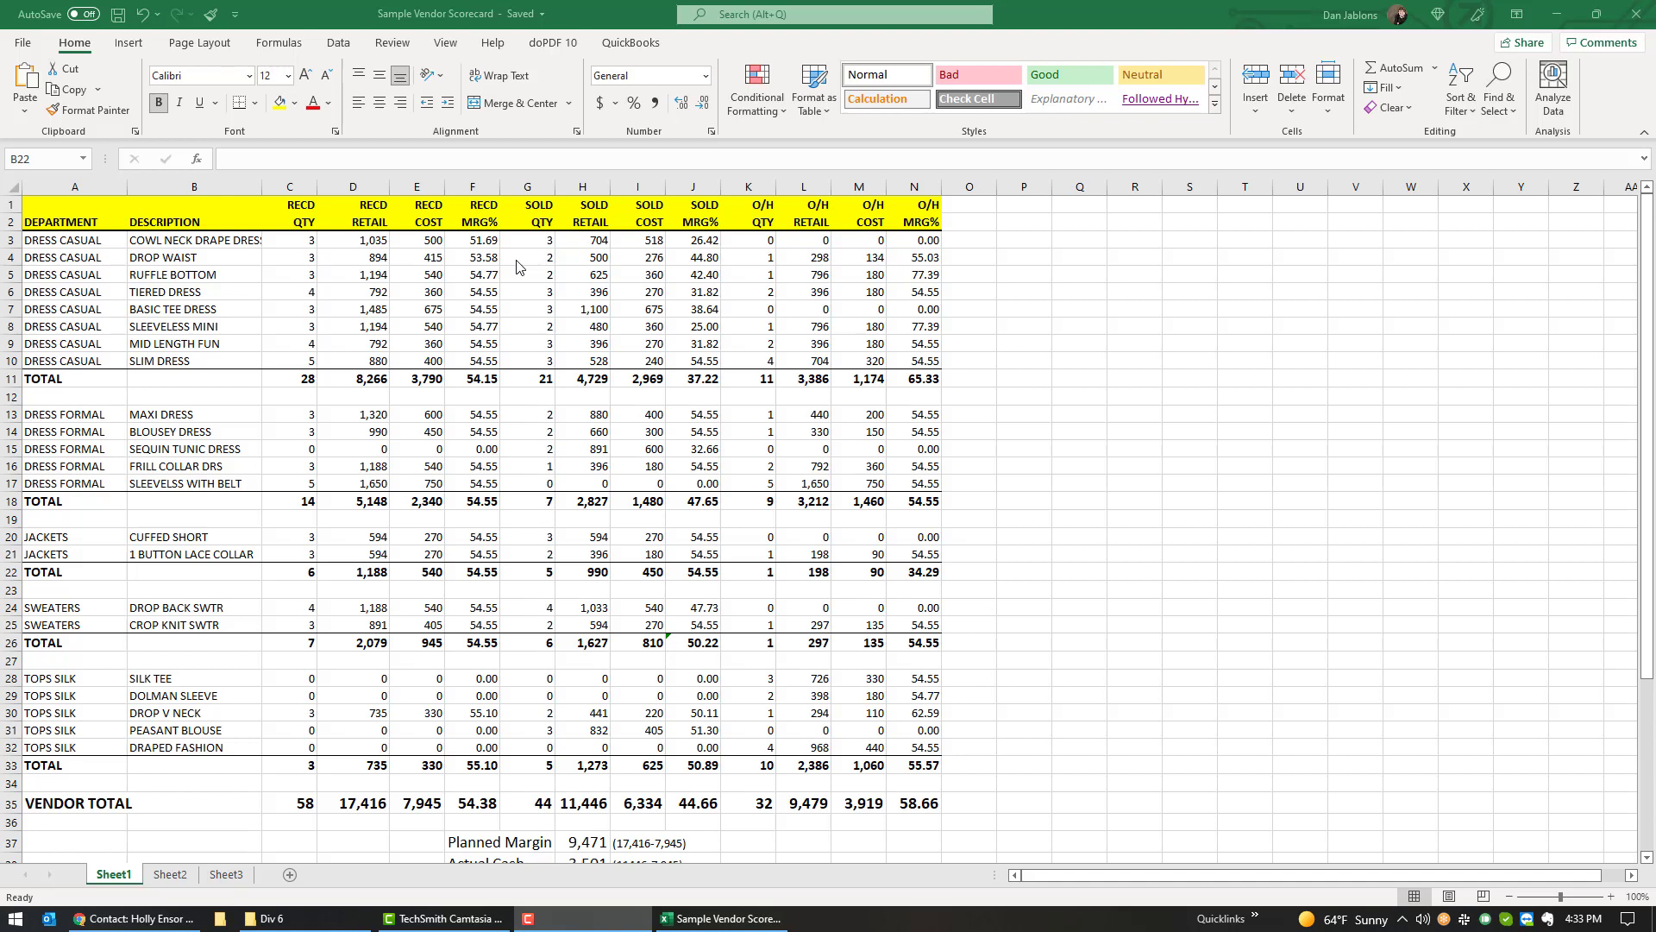
# - Review the Department and Description columns to see how the vendor's styles are grouped
pyautogui.click(73, 183)
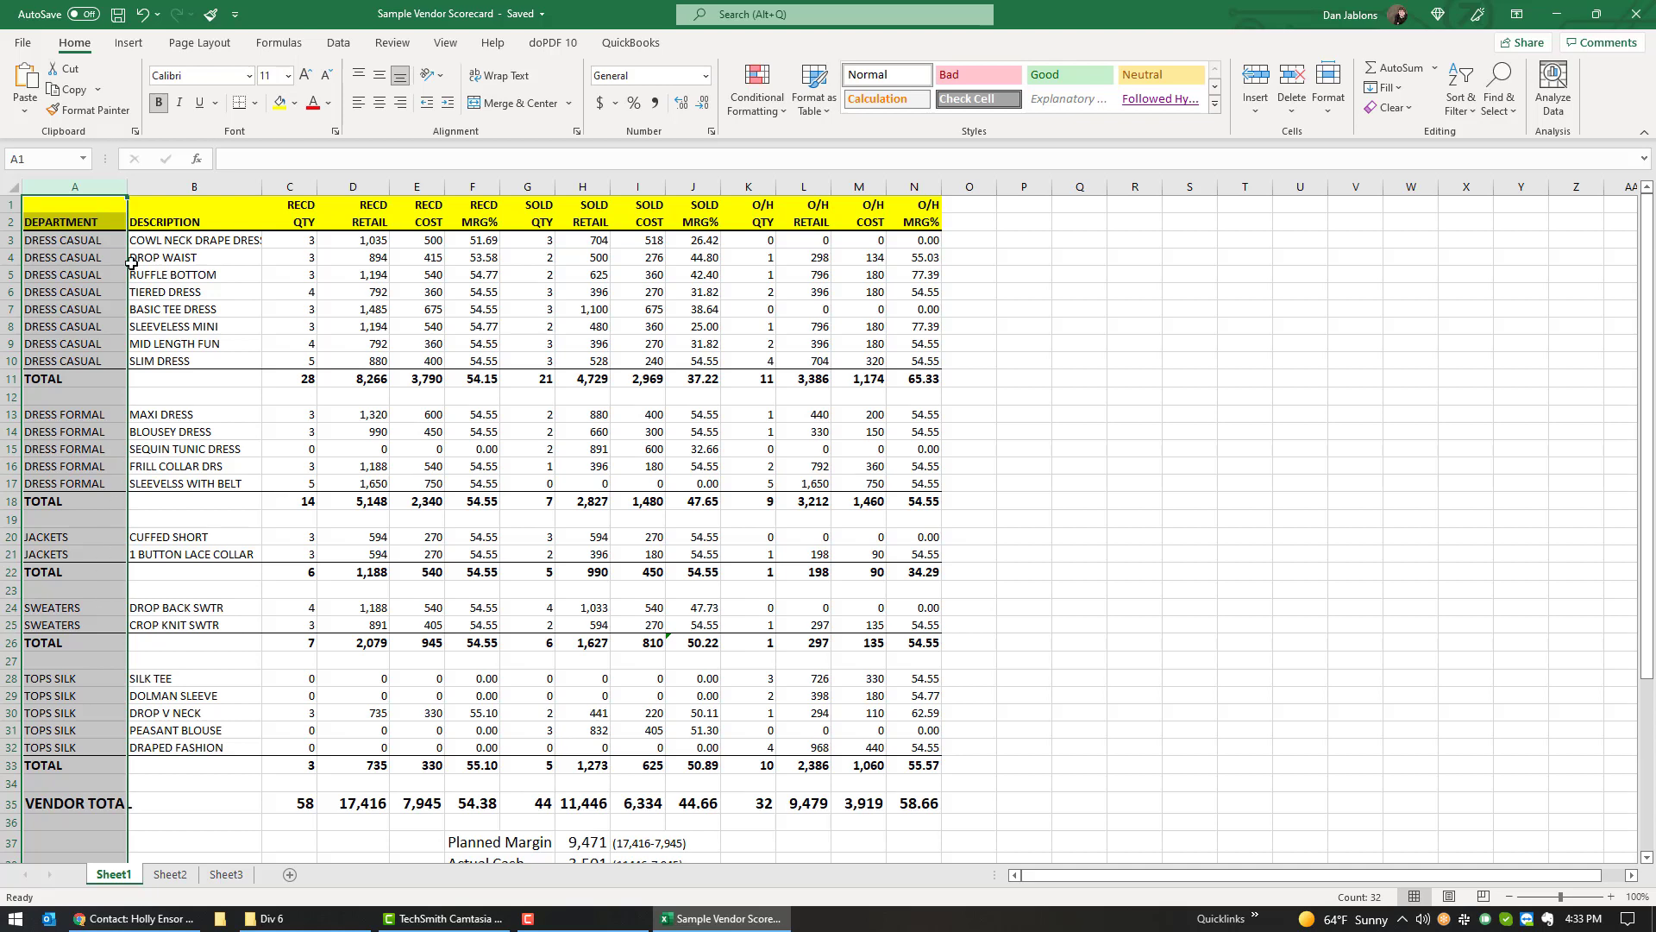
pyautogui.click(162, 187)
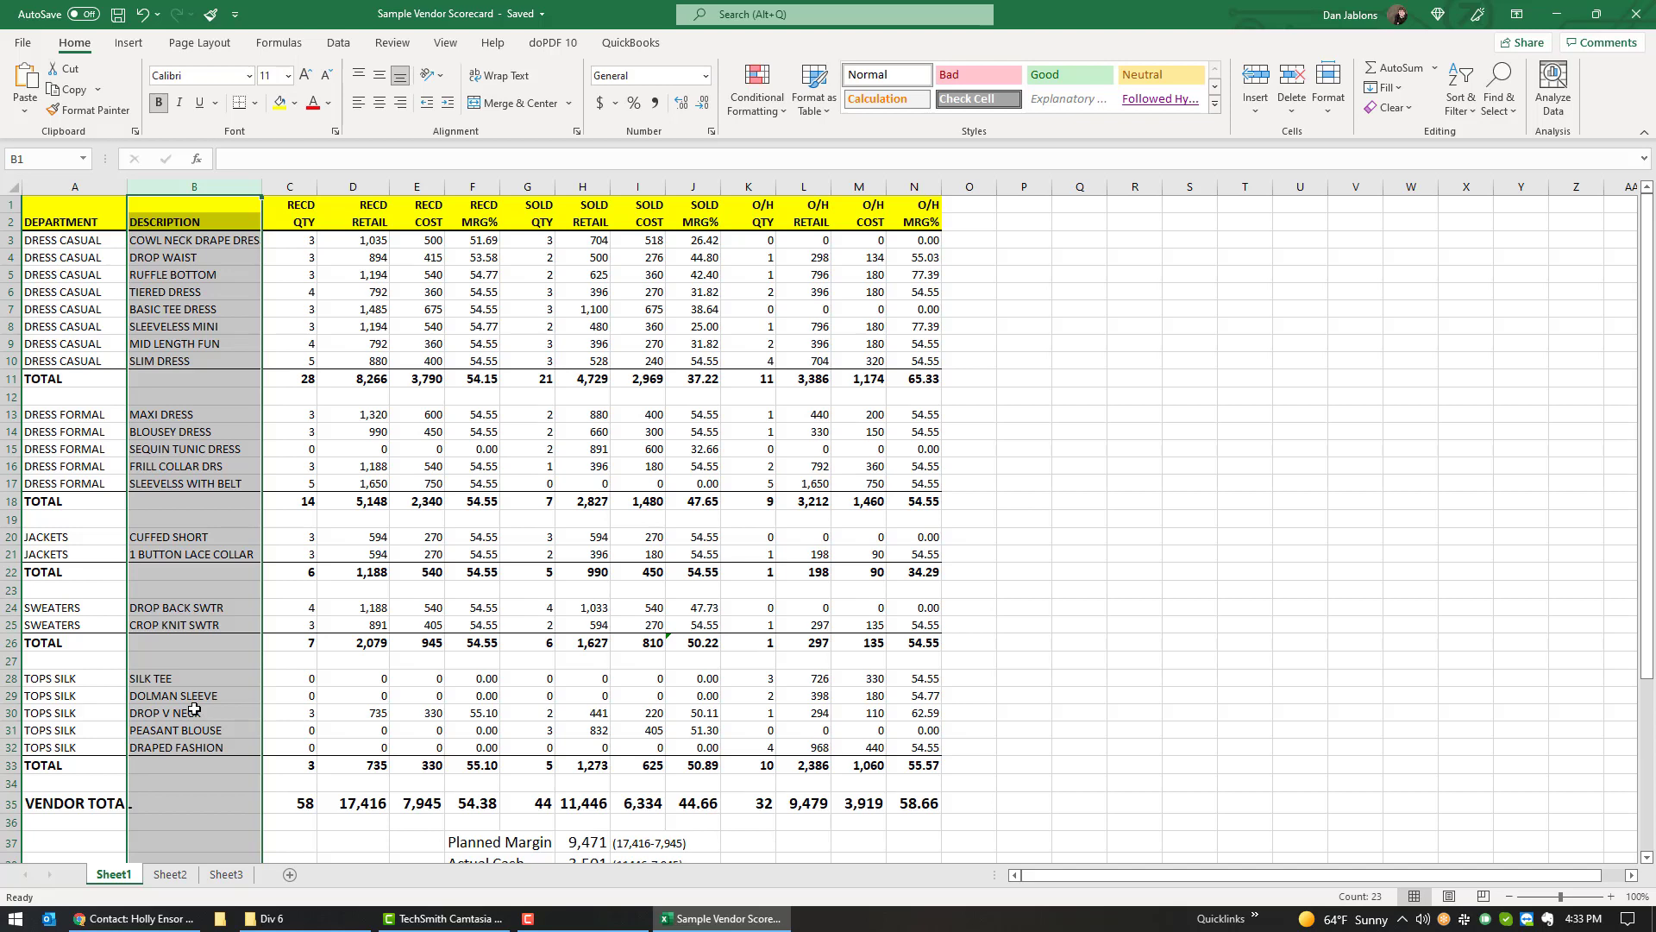
pyautogui.click(117, 183)
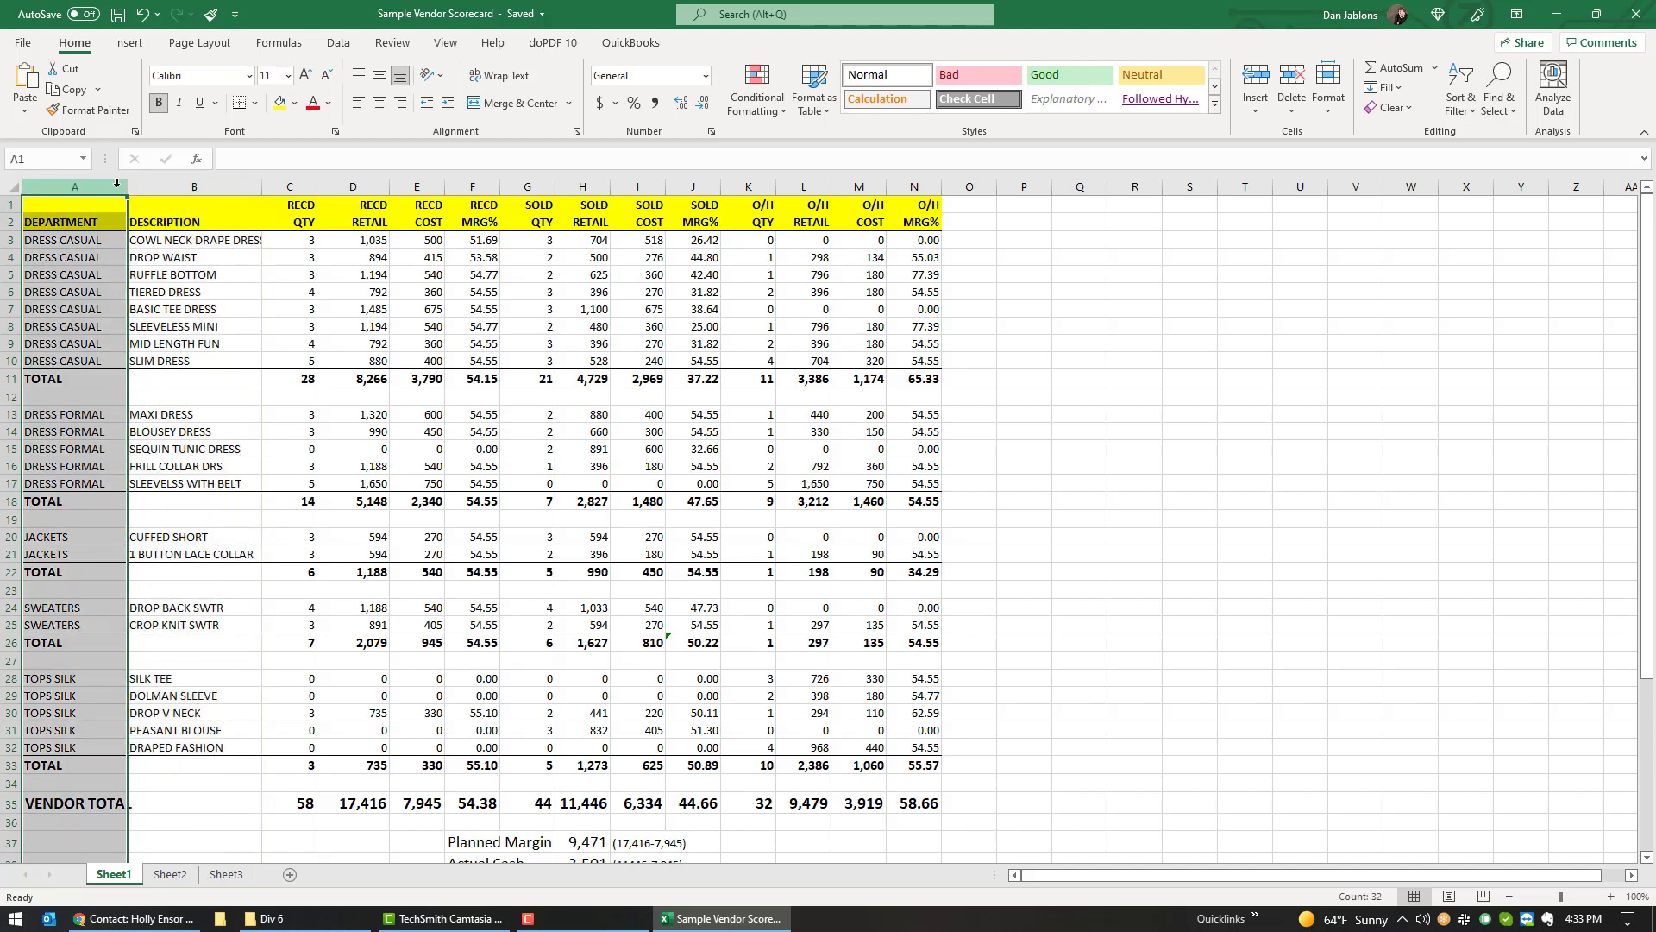
pyautogui.click(155, 186)
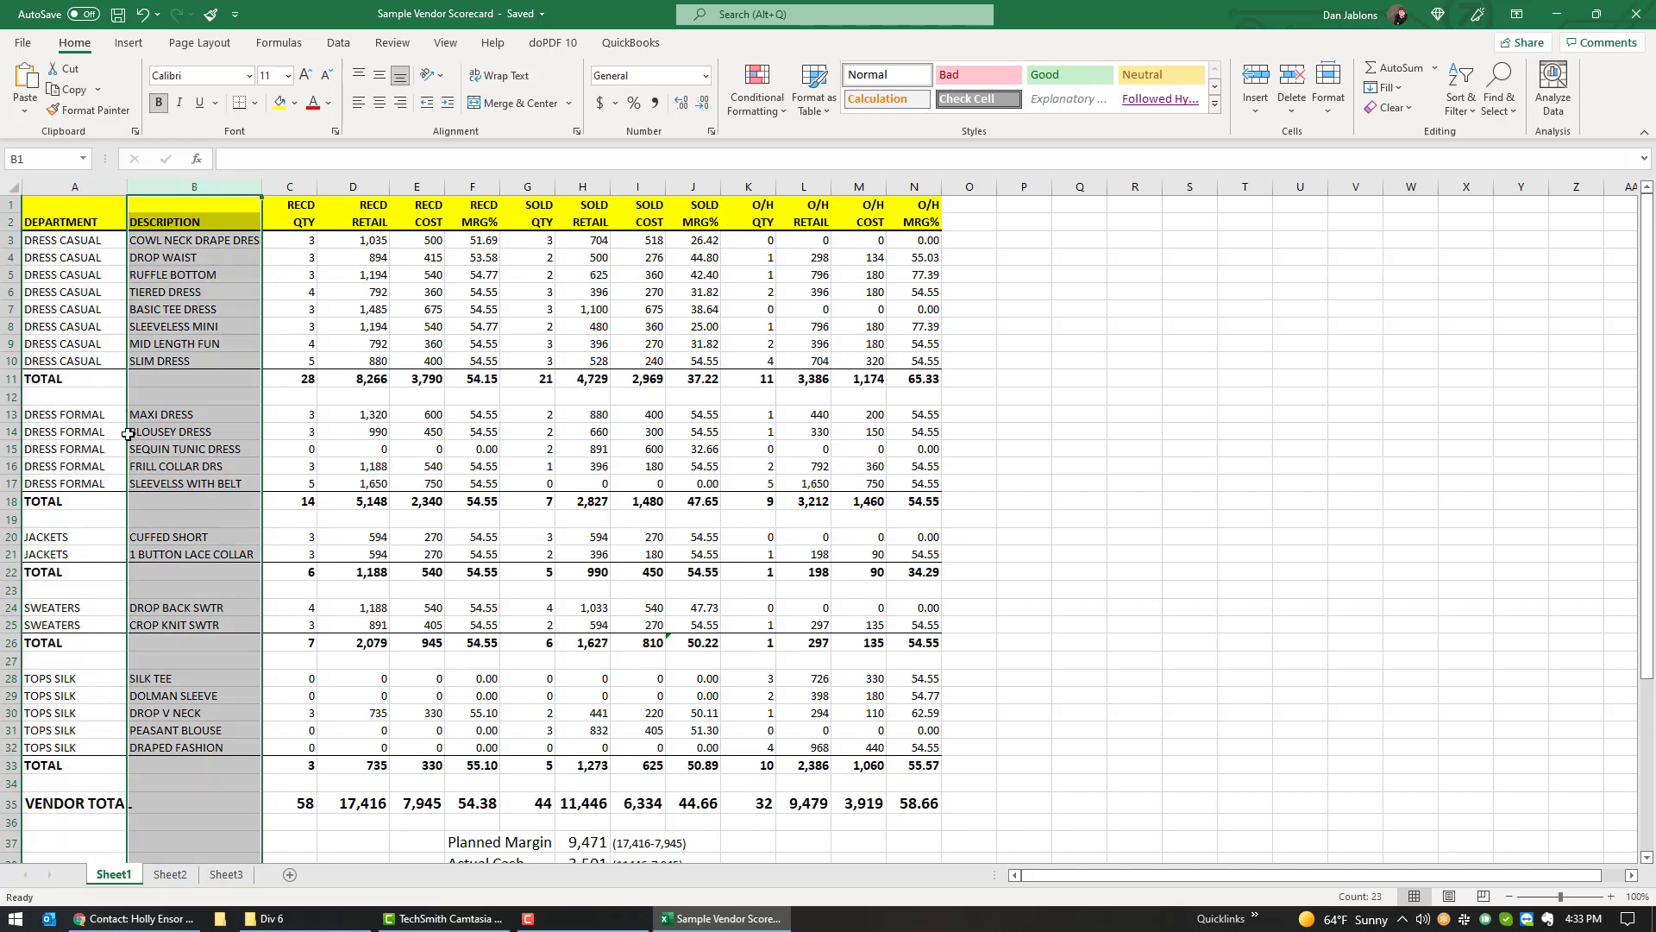
# - Examine the received (C to F), sold (G to J) and on-hand (K to N) column groups of the scorecard
pyautogui.moveTo(304, 185); pyautogui.dragTo(483, 183)
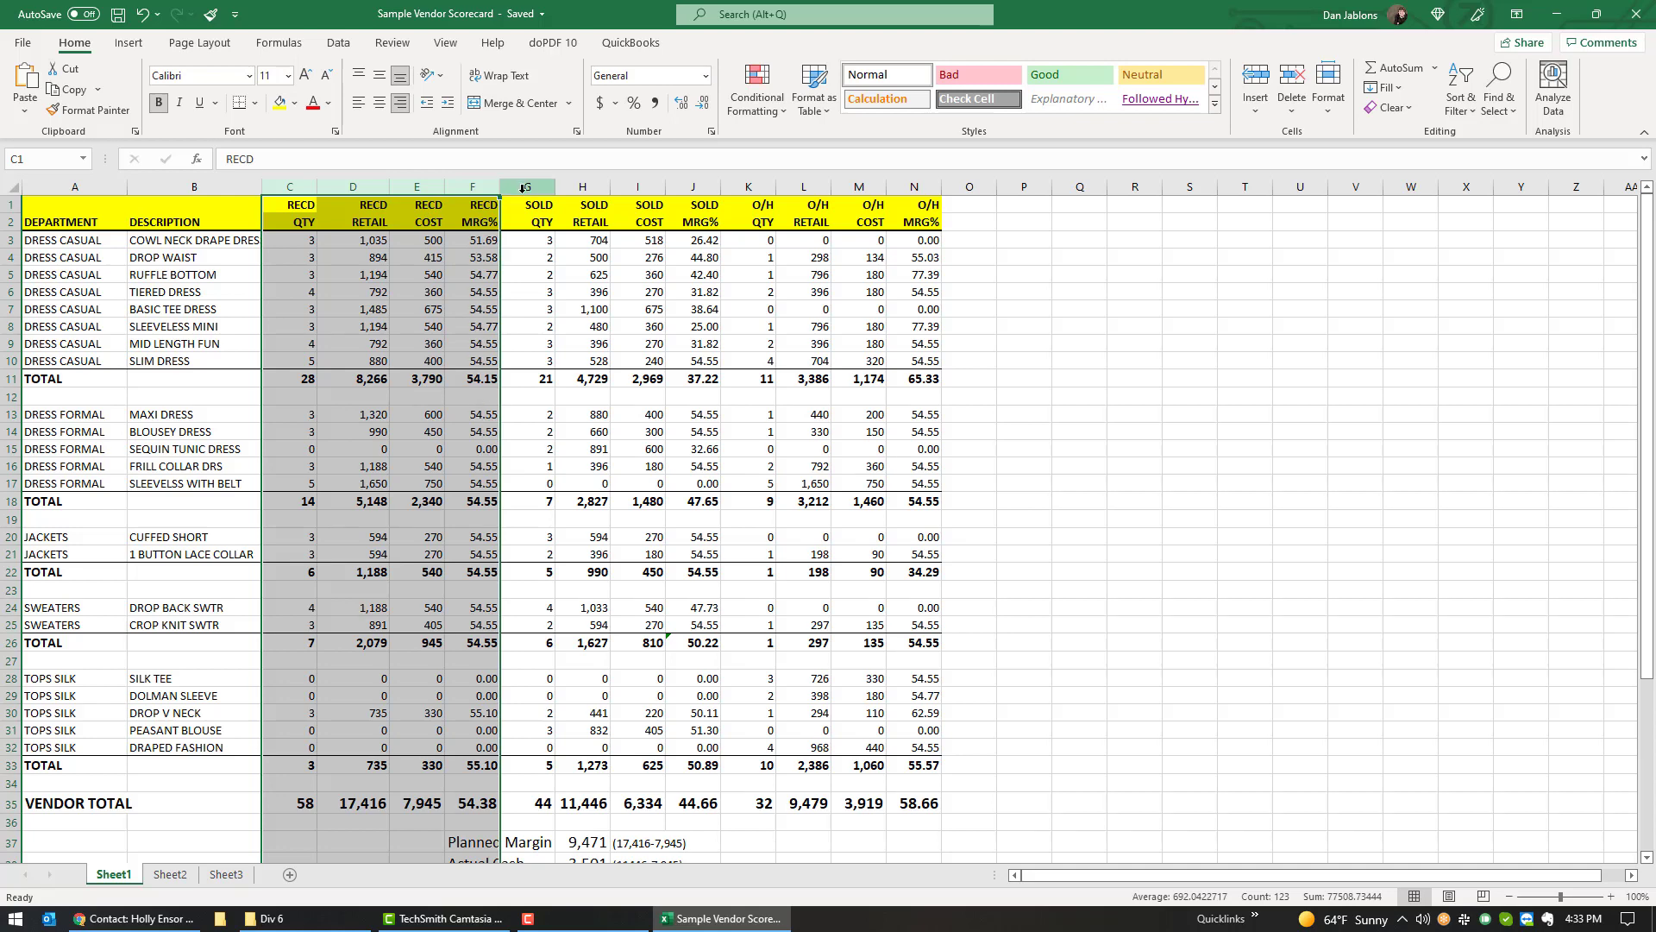
pyautogui.moveTo(527, 185); pyautogui.dragTo(696, 182)
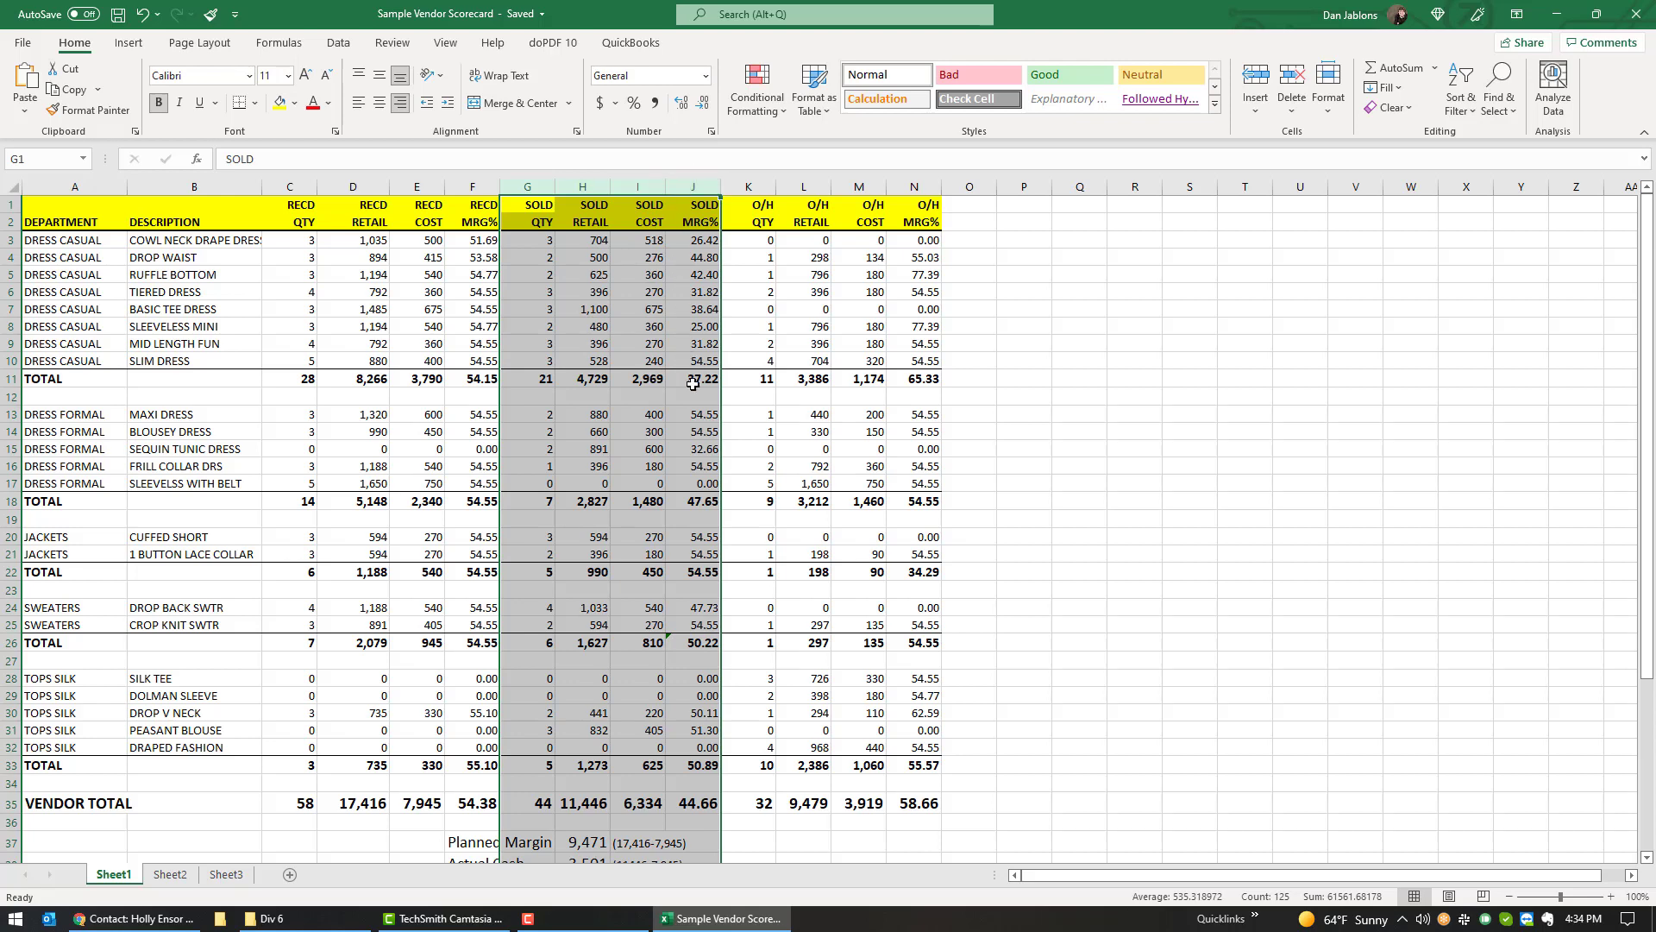
pyautogui.moveTo(748, 189); pyautogui.dragTo(914, 192)
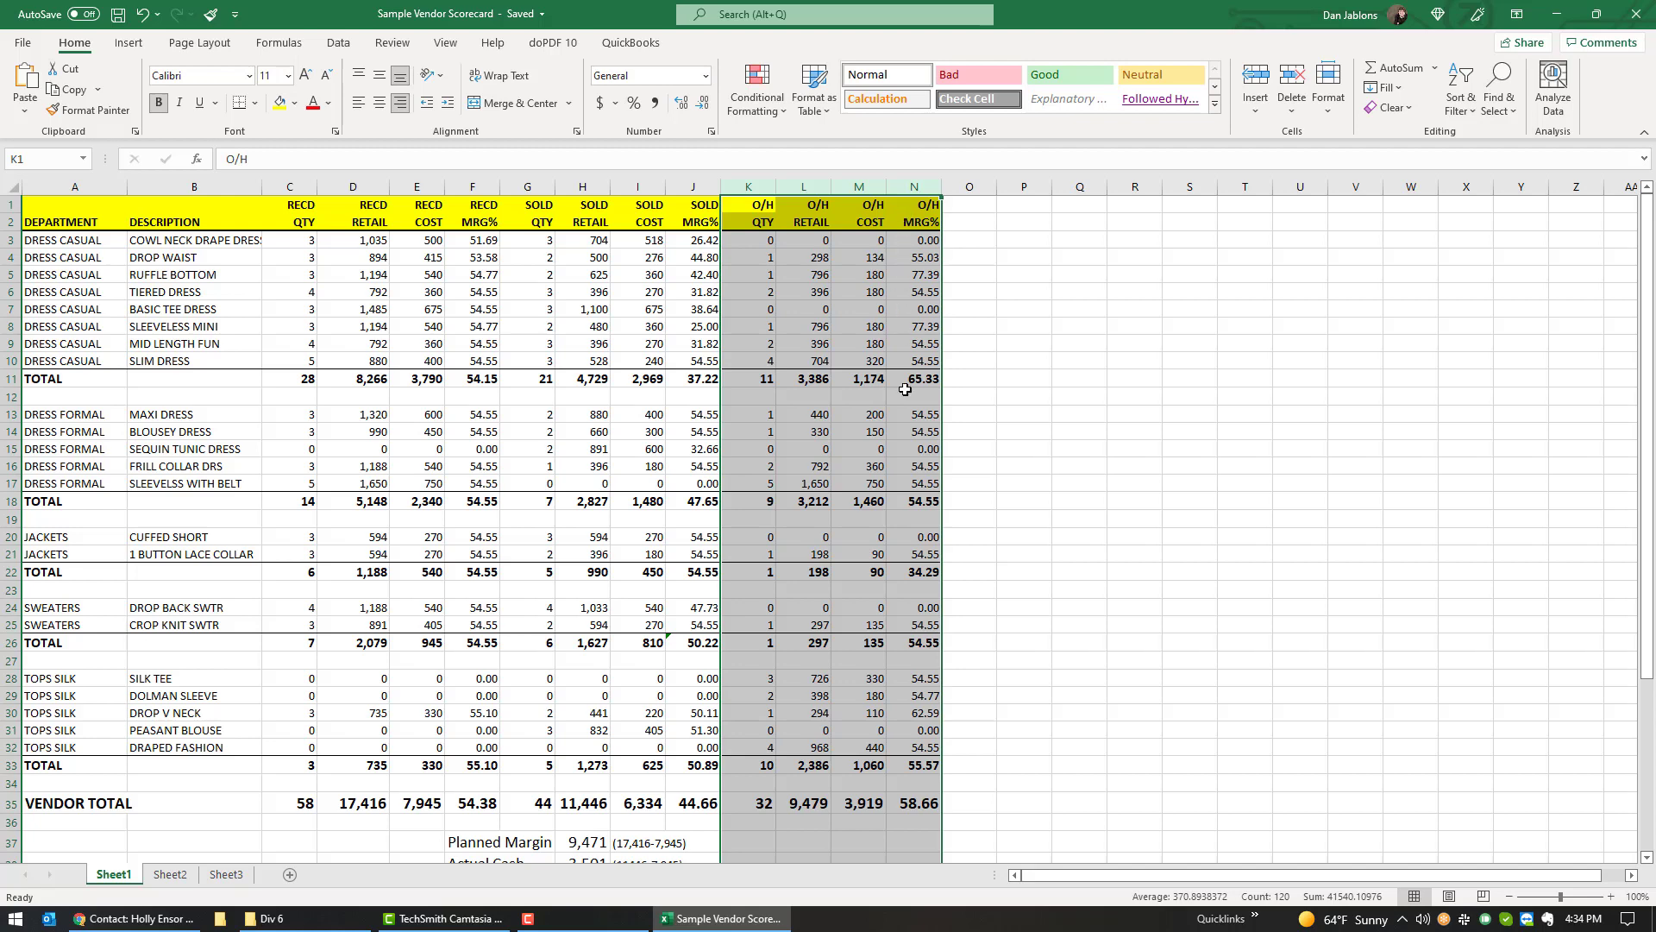
pyautogui.click(1037, 439)
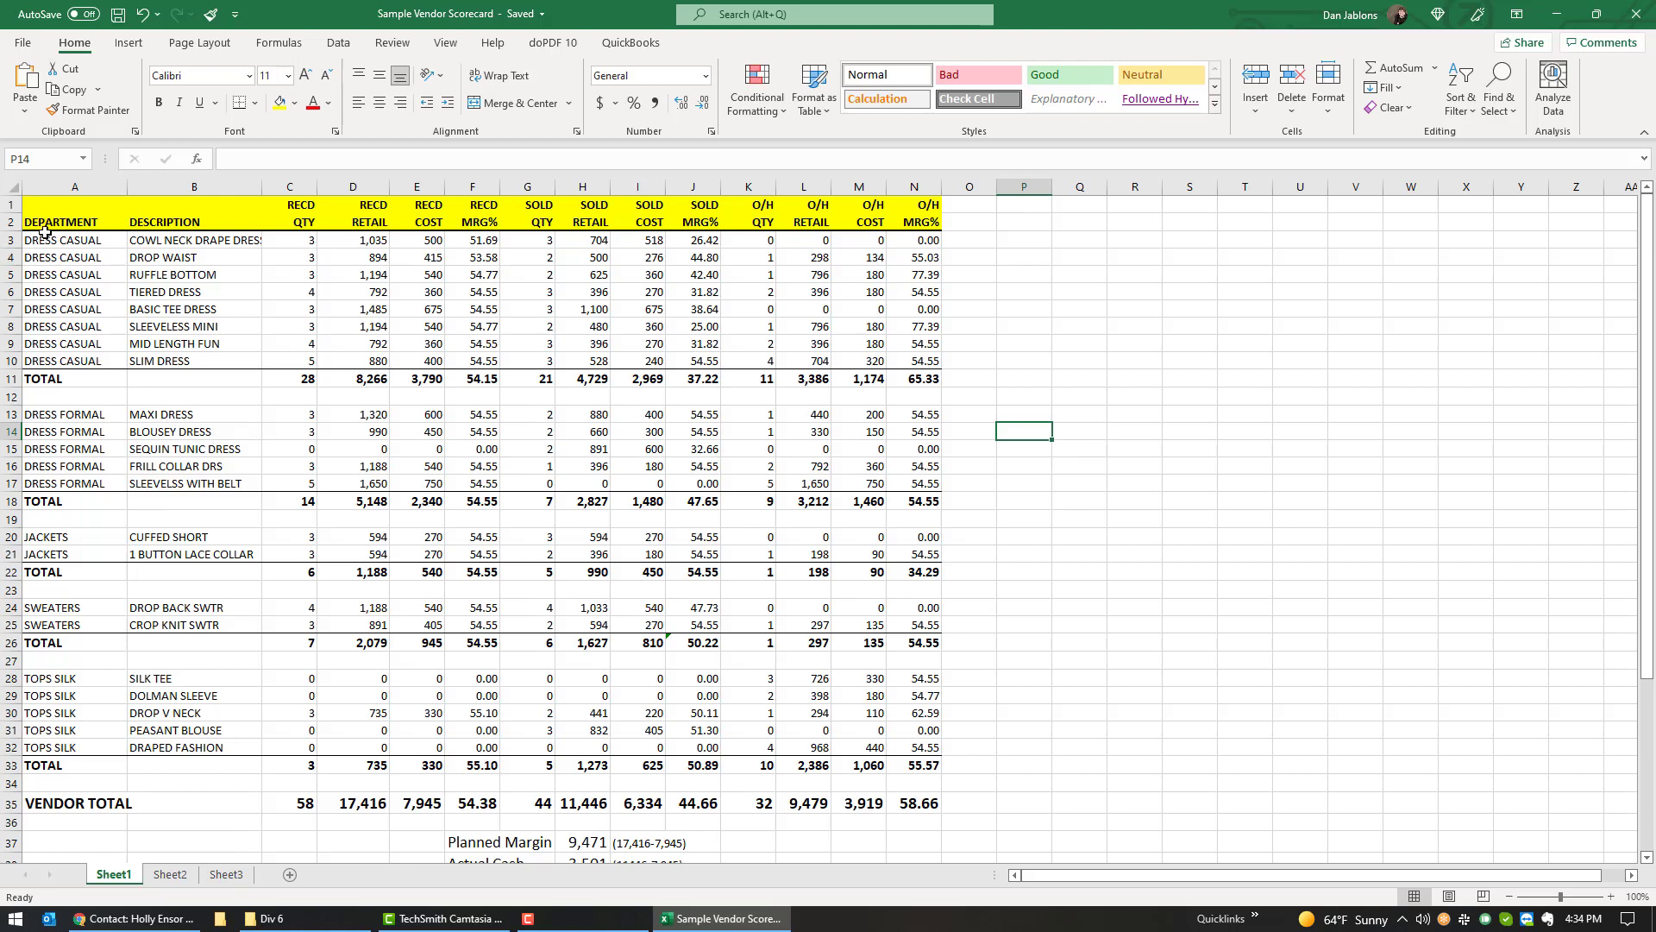
# - Compare the Dress Casual department's received totals with its sold totals for quantity and margin percentage
pyautogui.moveTo(45, 237); pyautogui.dragTo(49, 361)
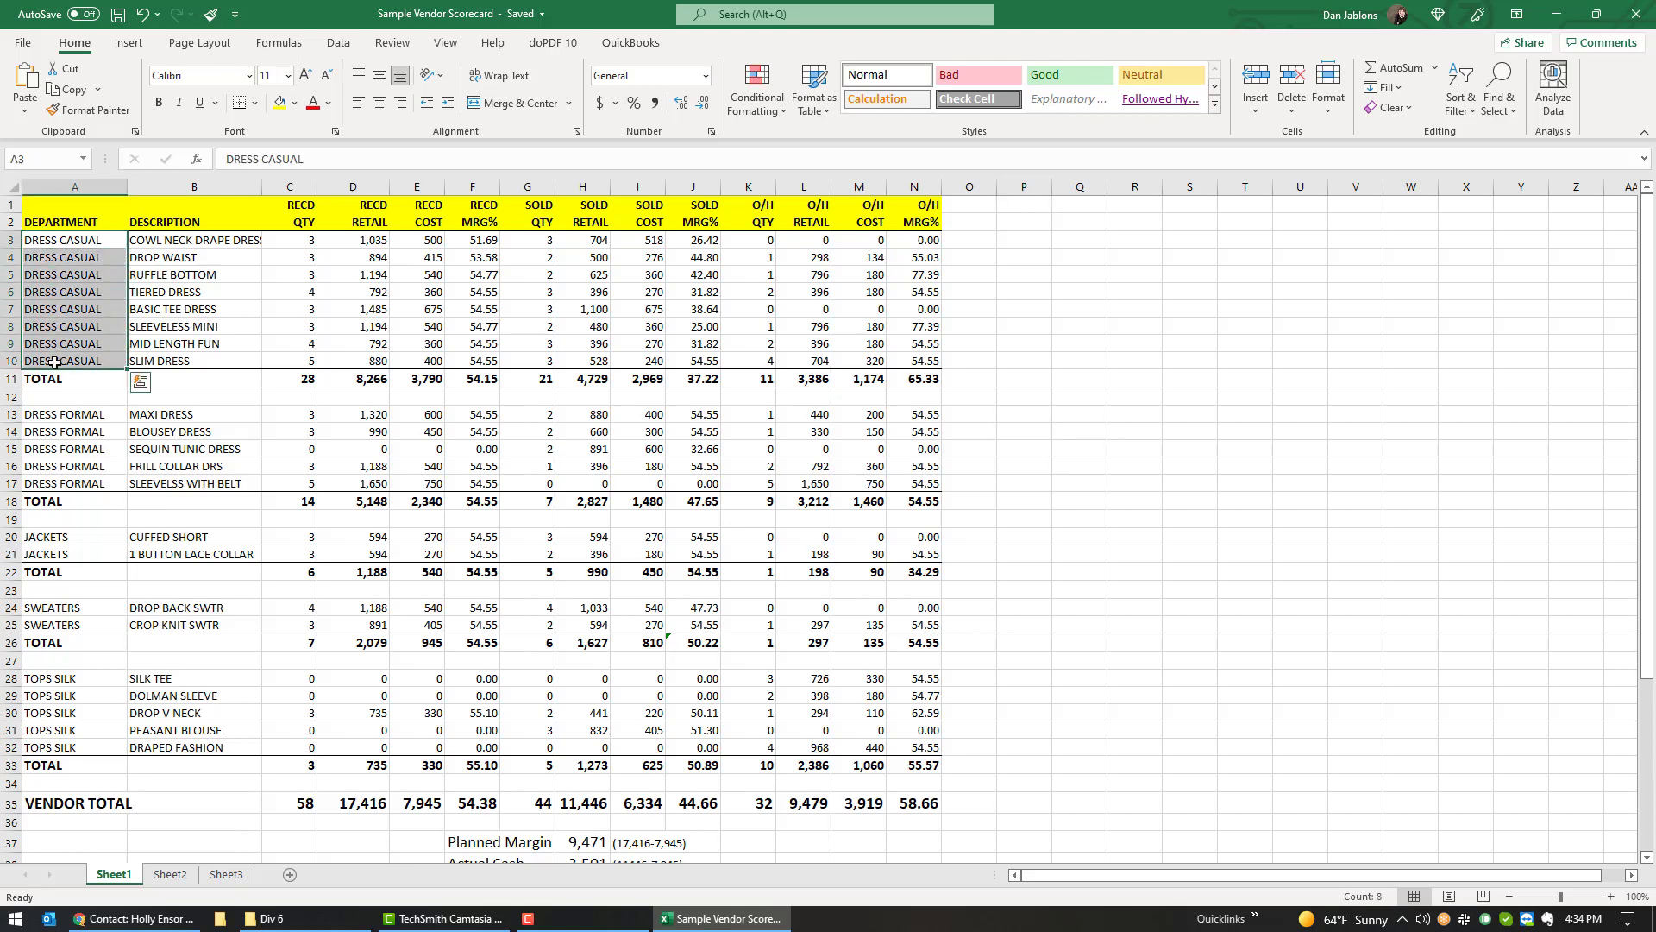
pyautogui.click(277, 379)
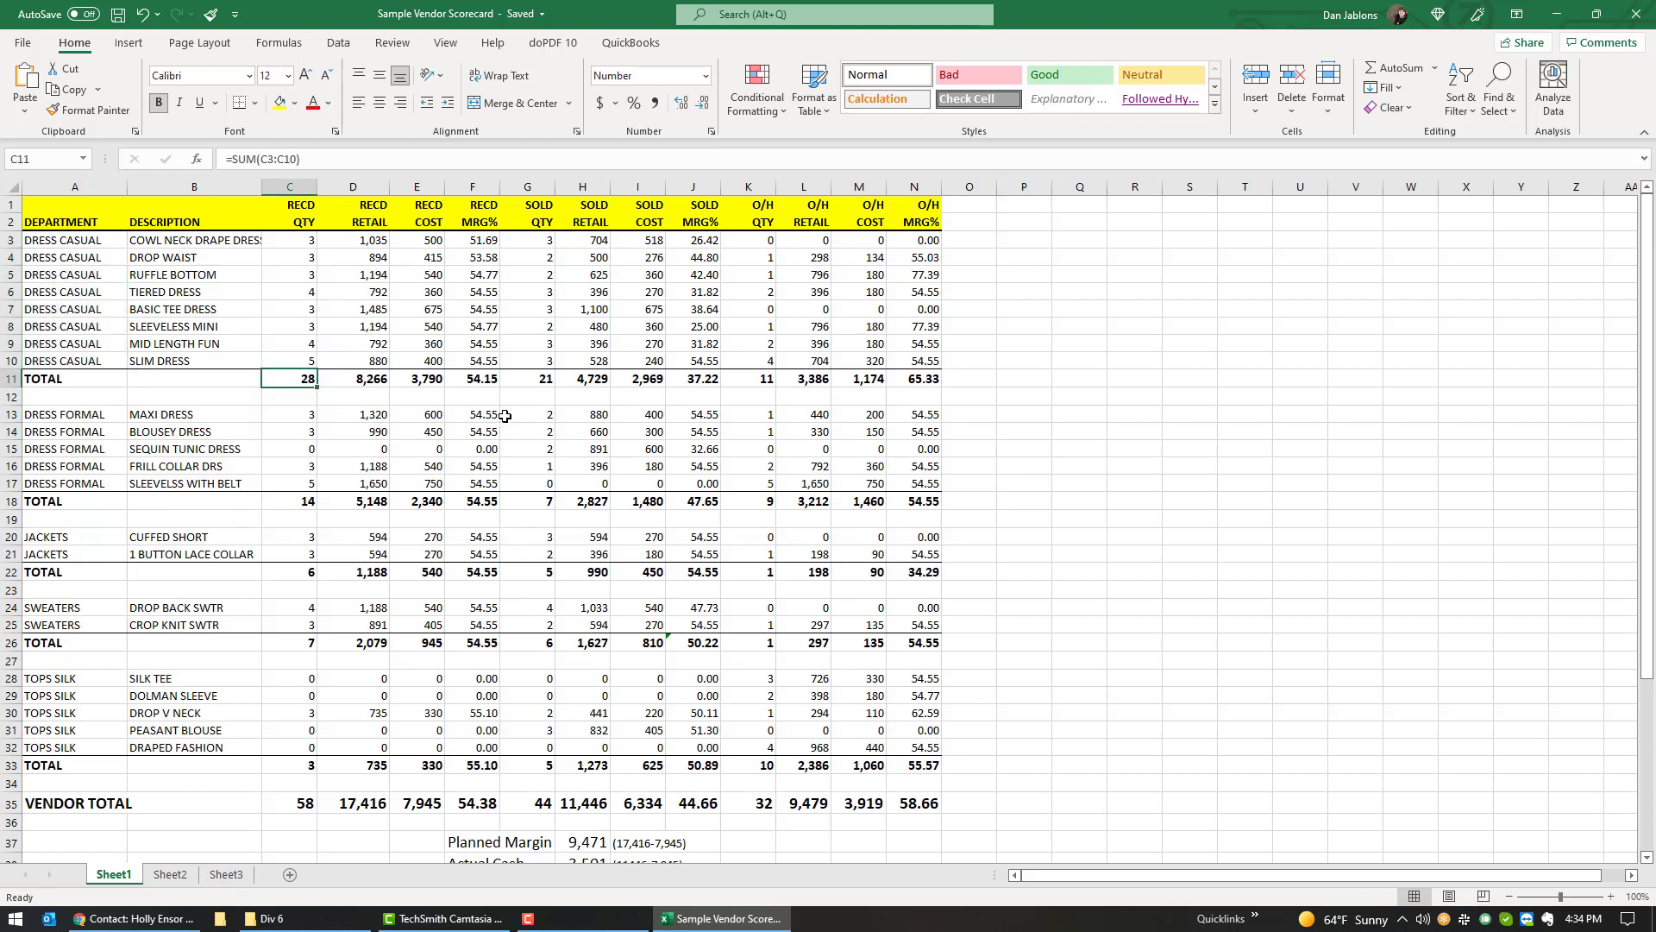
pyautogui.keyDown('ctrl'); pyautogui.click(538, 380); pyautogui.keyUp('ctrl')
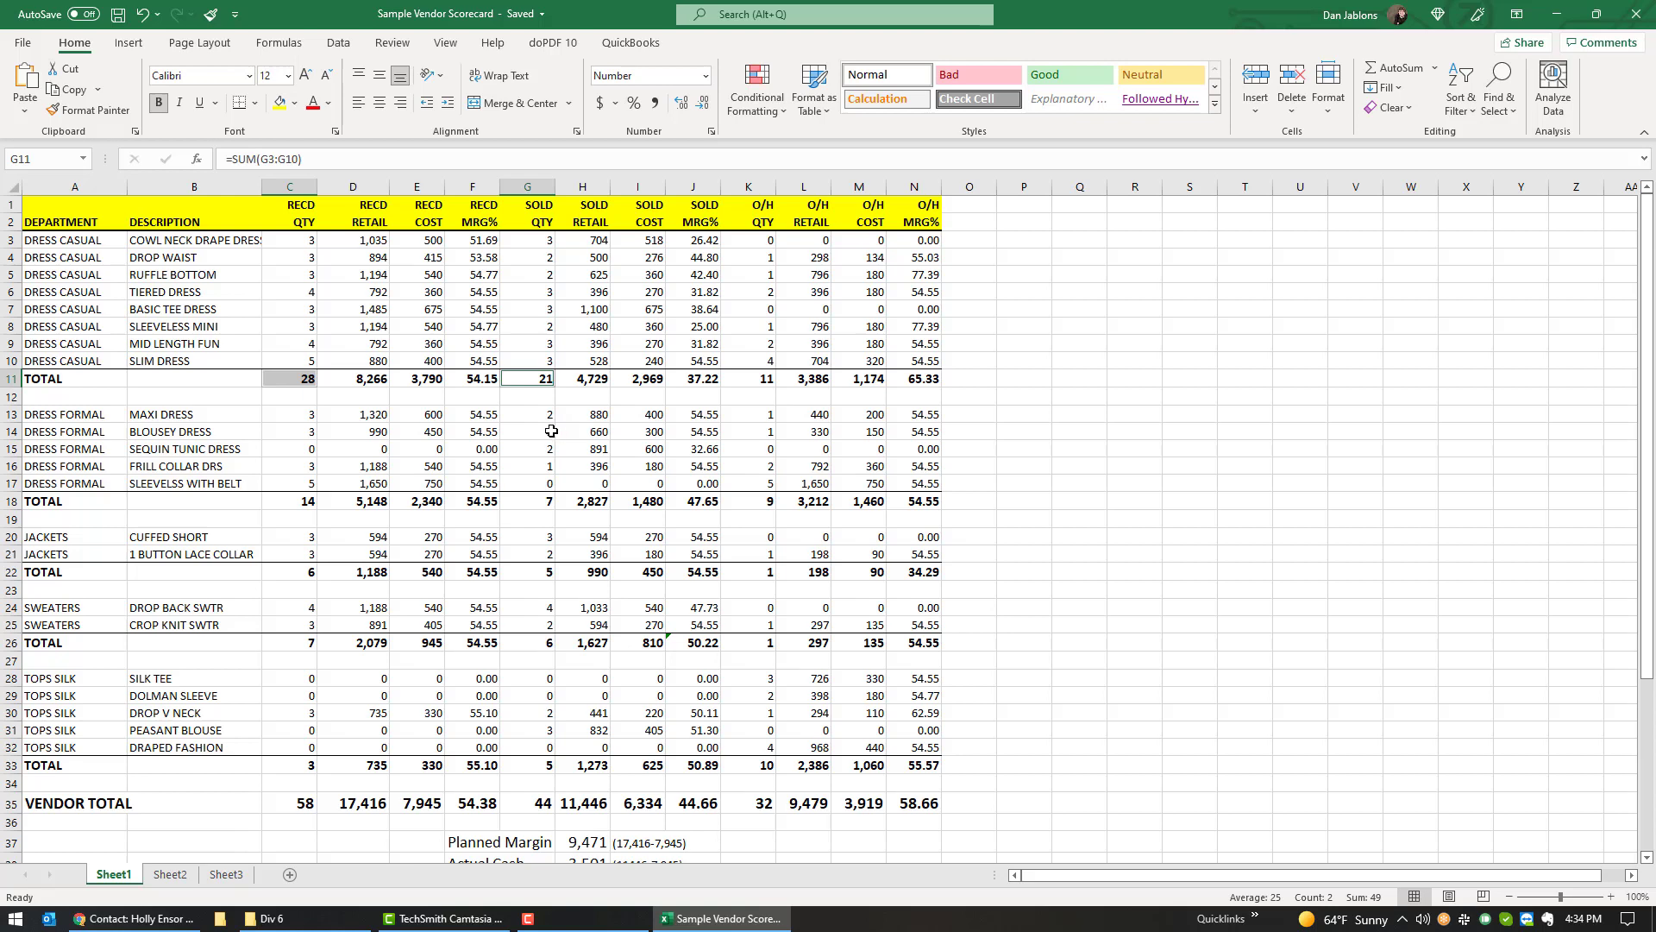
pyautogui.click(528, 418)
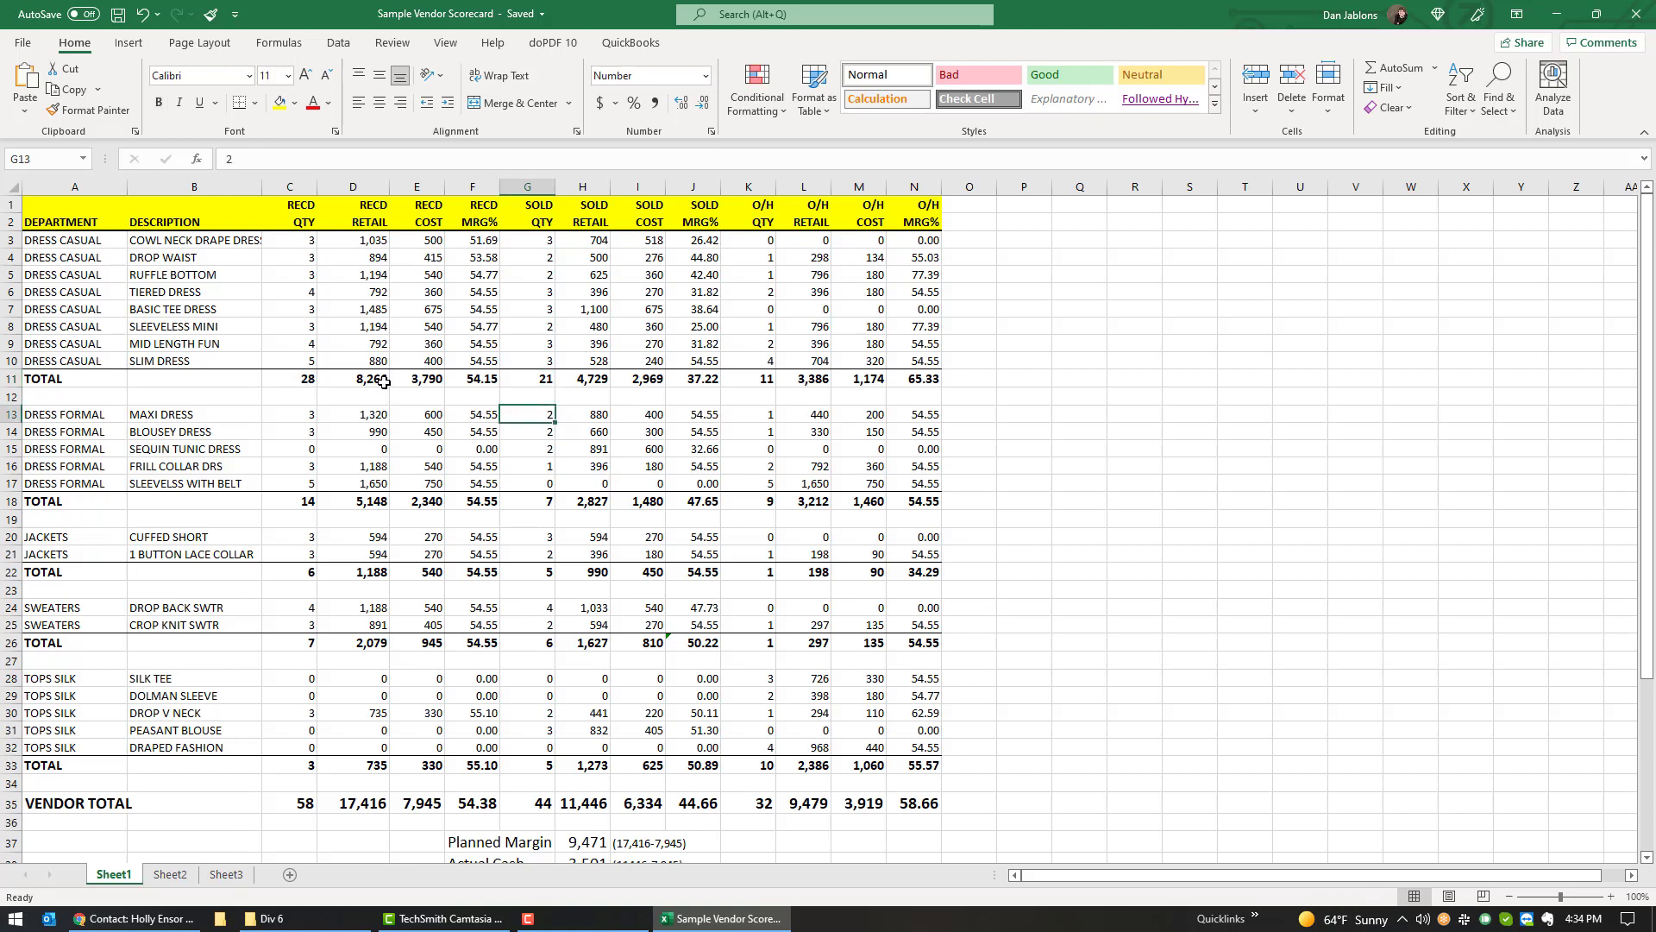
pyautogui.moveTo(371, 380); pyautogui.dragTo(479, 385)
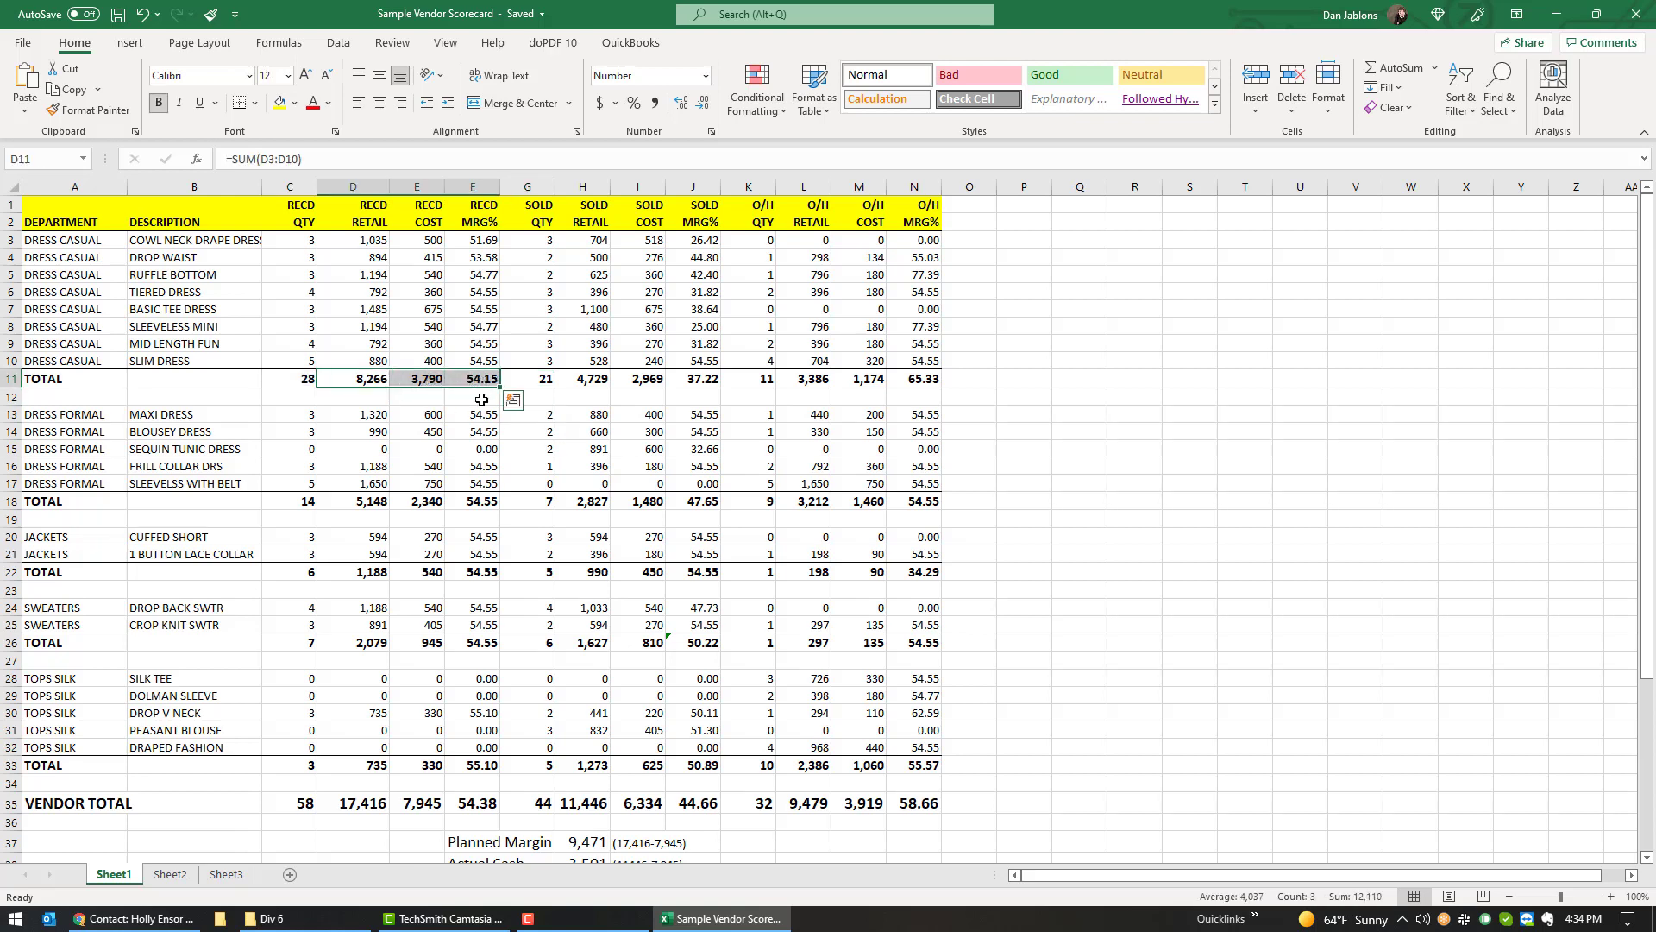
pyautogui.click(701, 382)
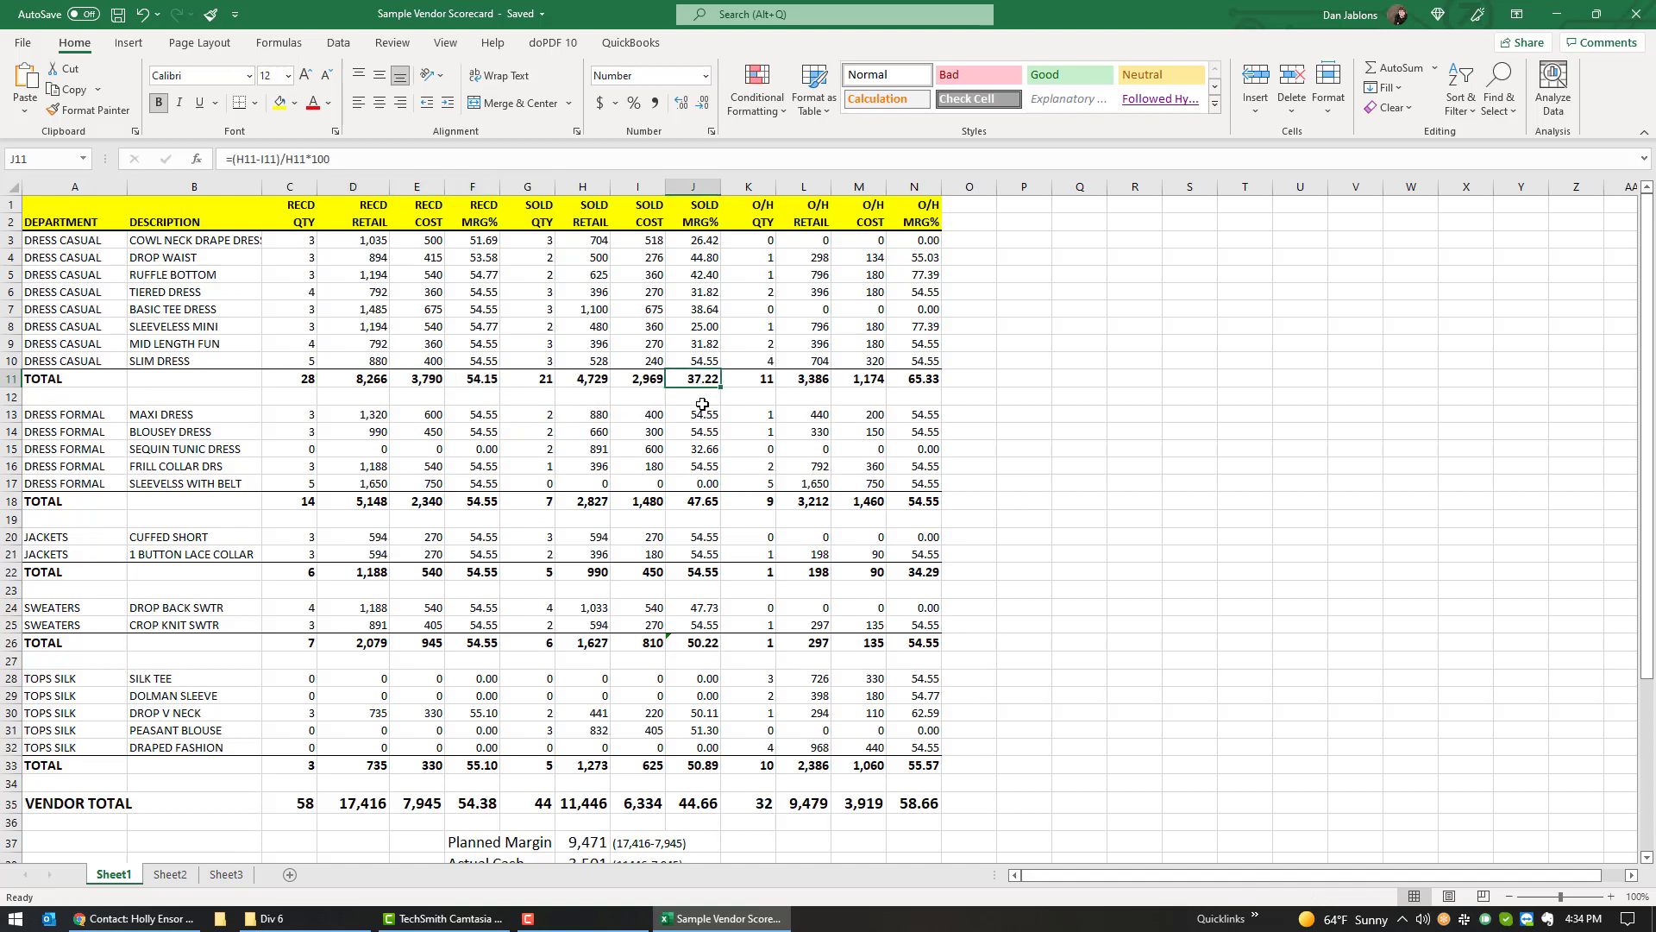
pyautogui.click(473, 380)
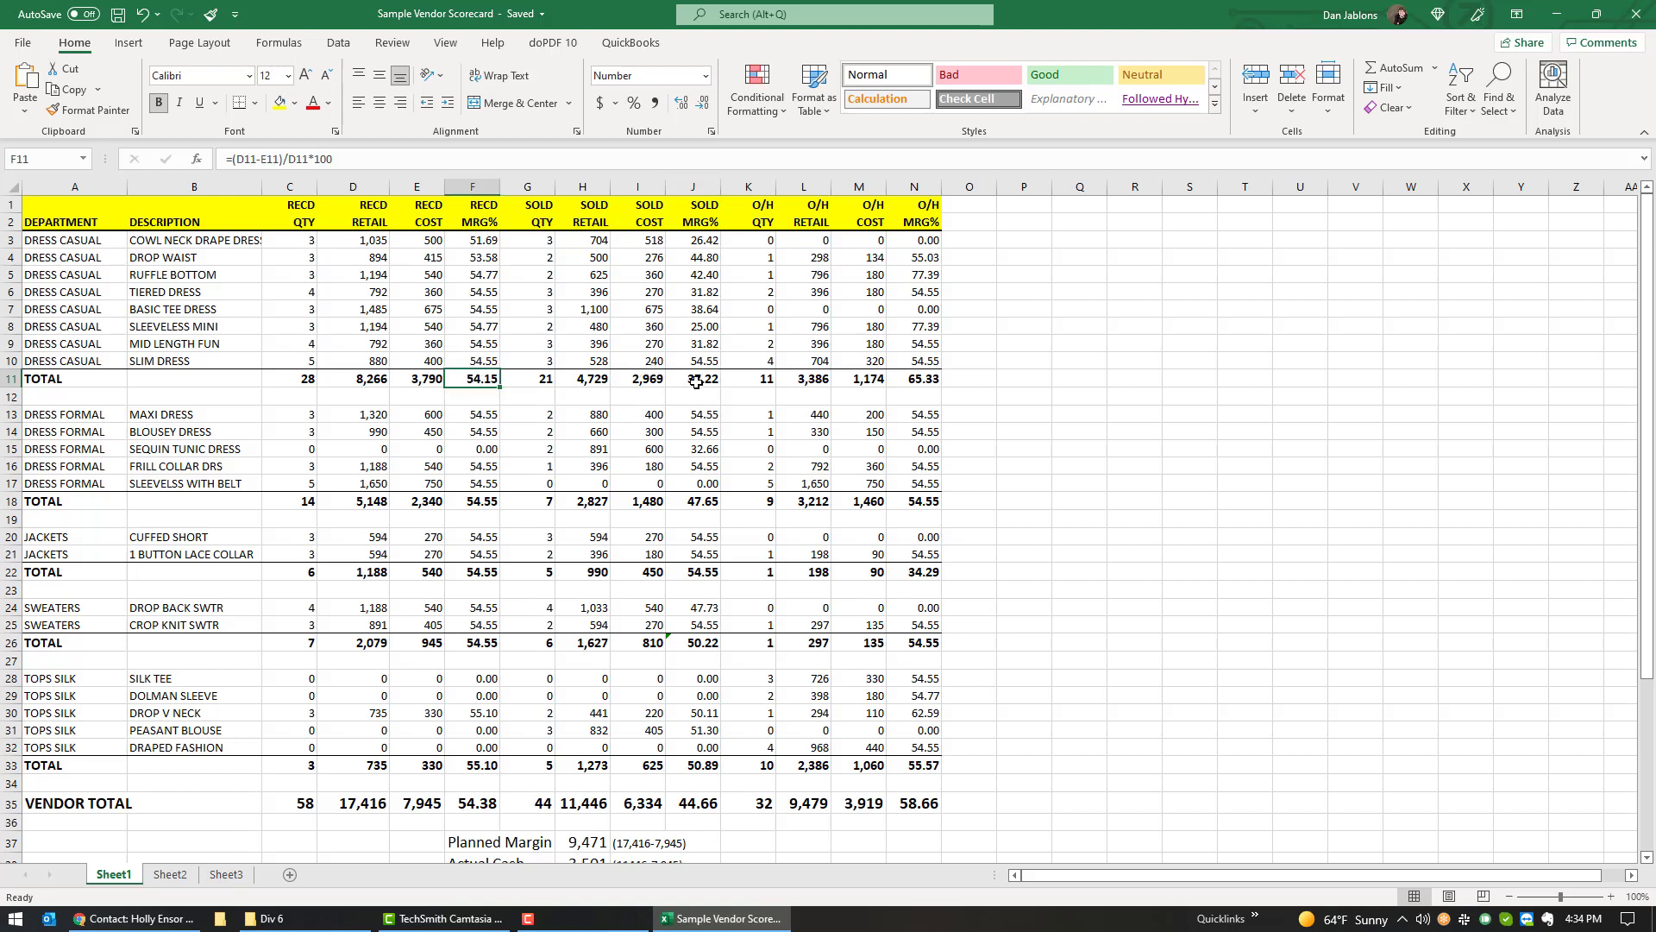
# - Check the Dress Casual total row's received quantity and retail against its sold quantity and retail
pyautogui.click(548, 381)
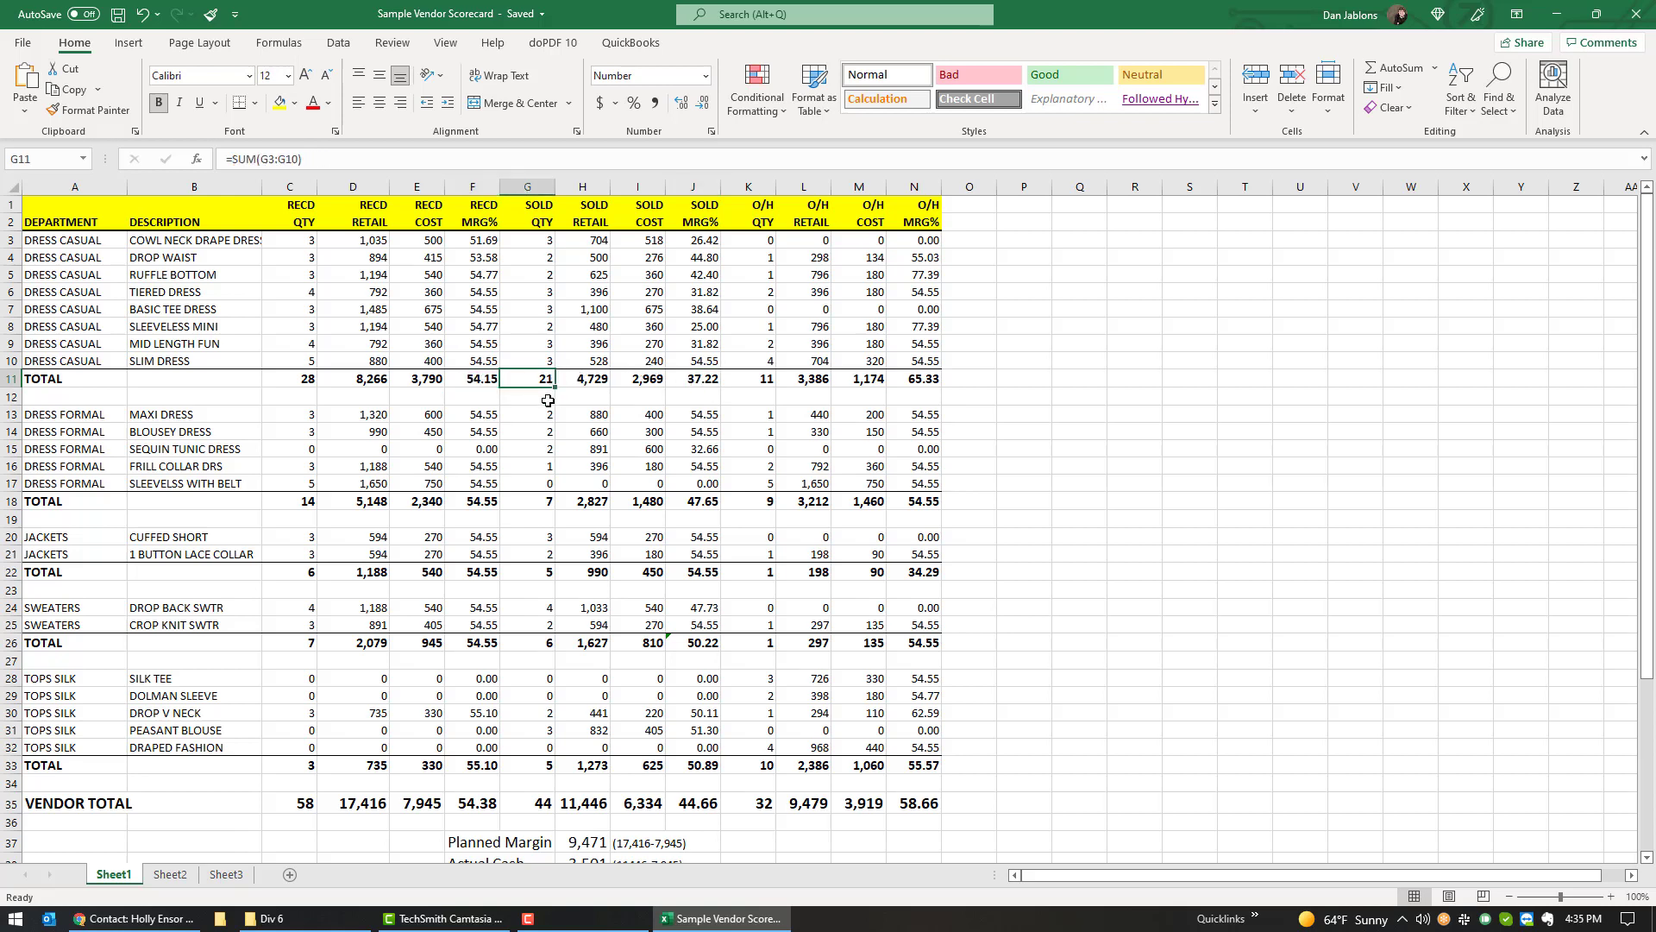
pyautogui.click(311, 379)
pyautogui.click(546, 380)
pyautogui.click(359, 380)
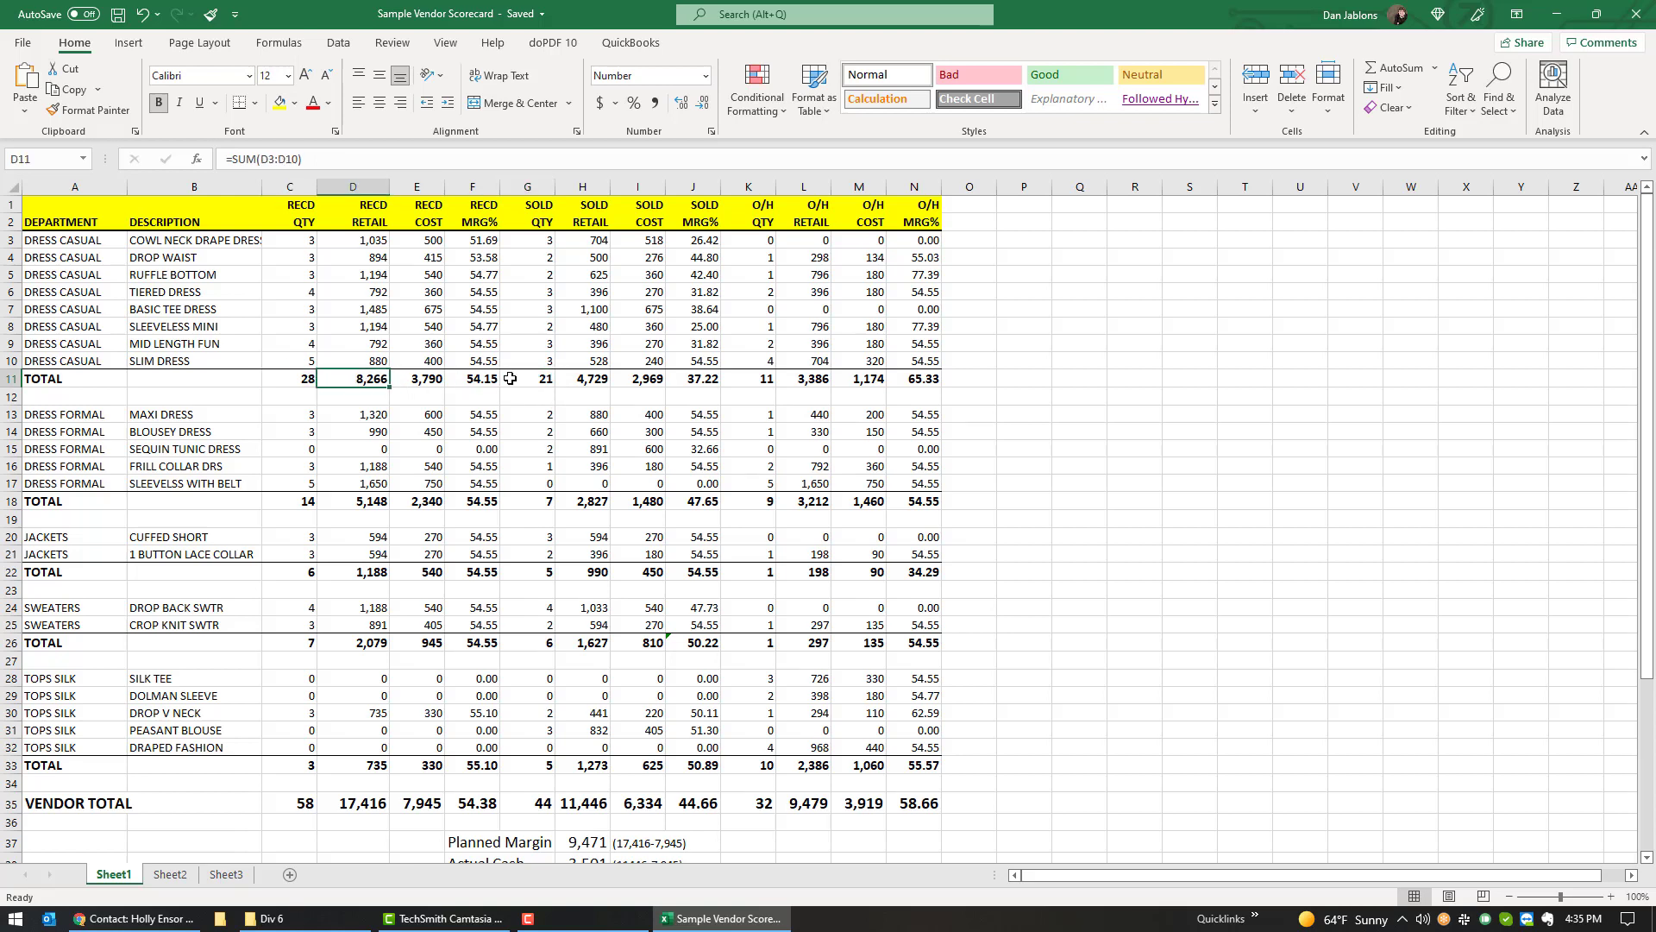
pyautogui.click(604, 379)
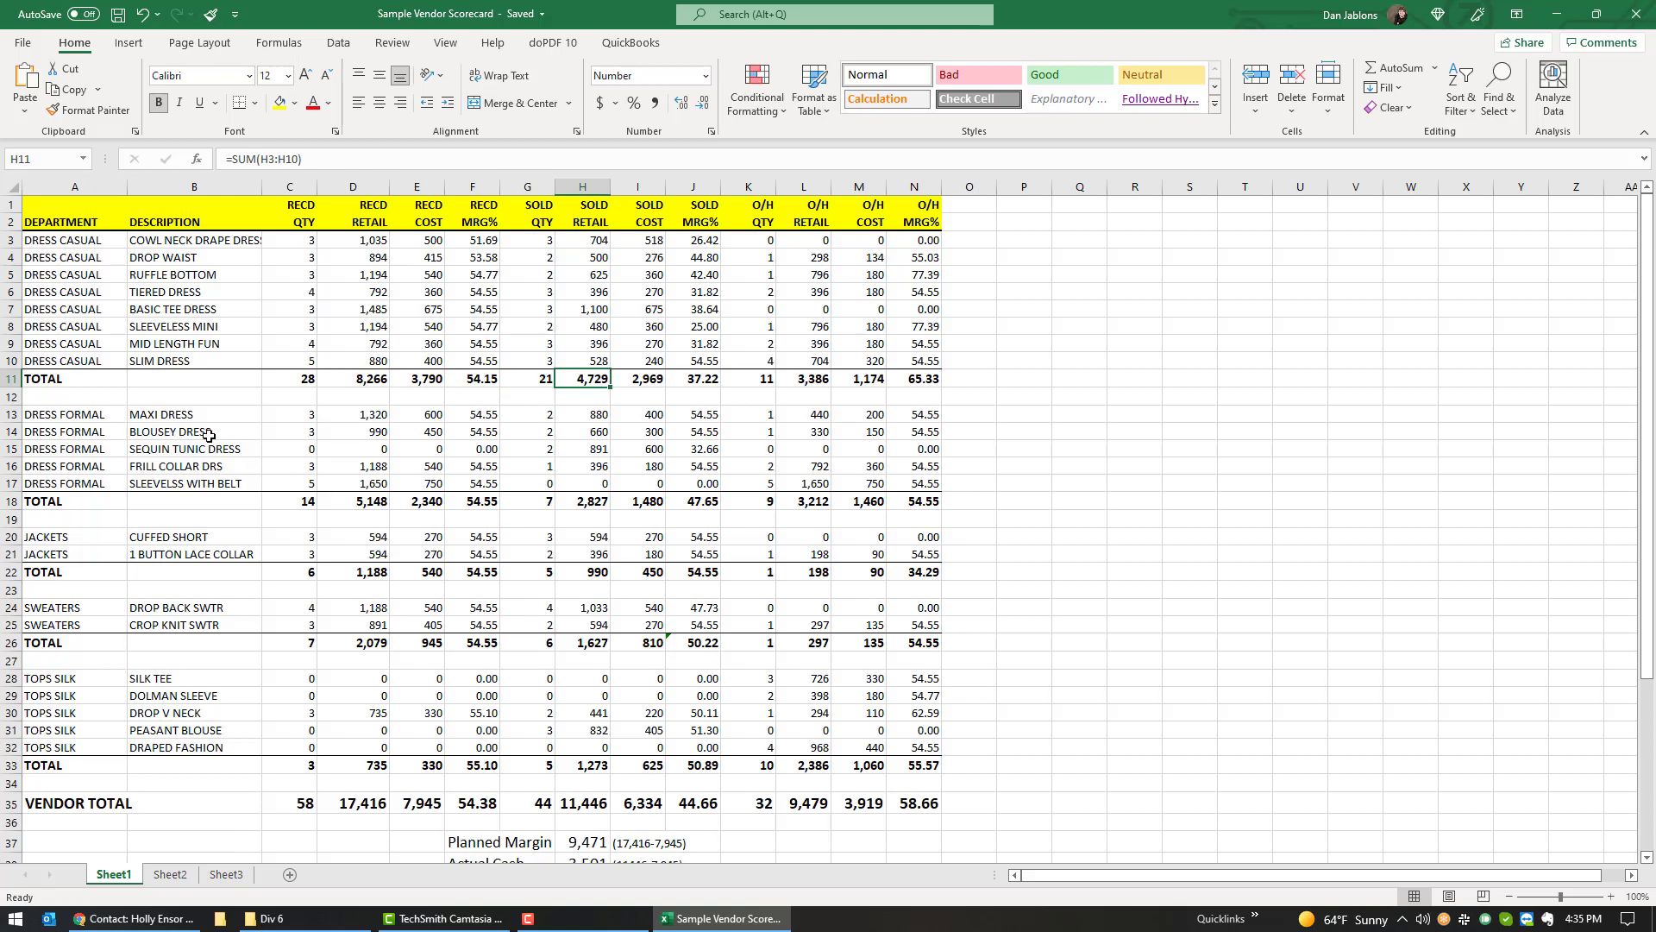
# - Compare the received and sold quantity and margin percentage in the Dress Formal total row
pyautogui.click(309, 503)
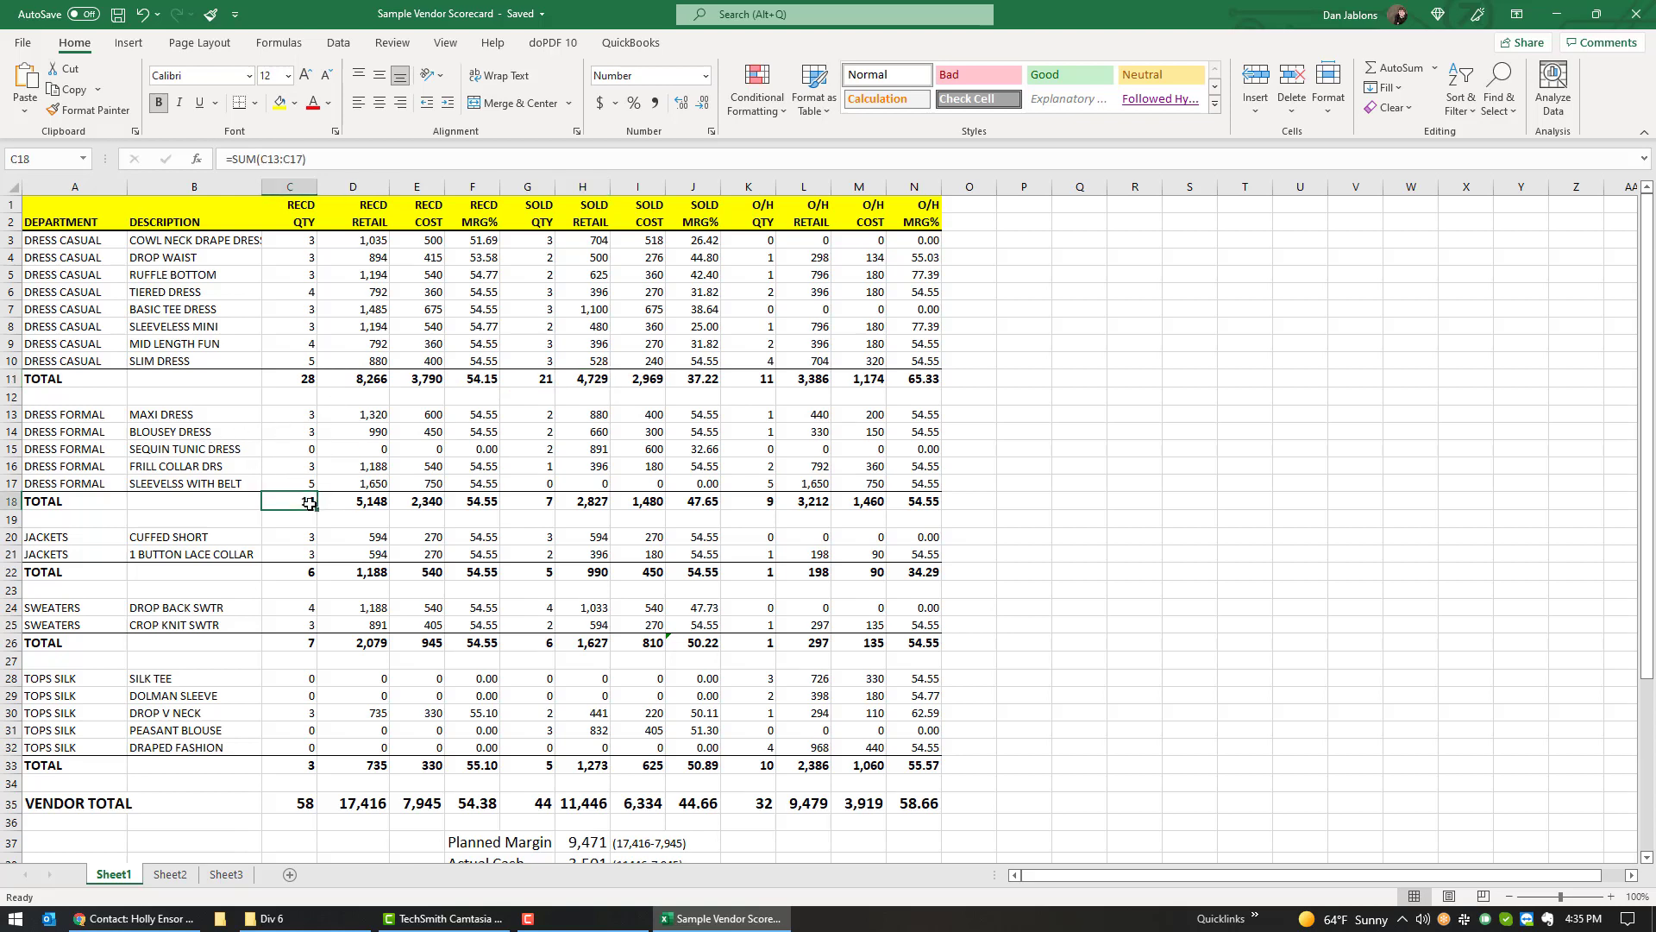
pyautogui.click(543, 501)
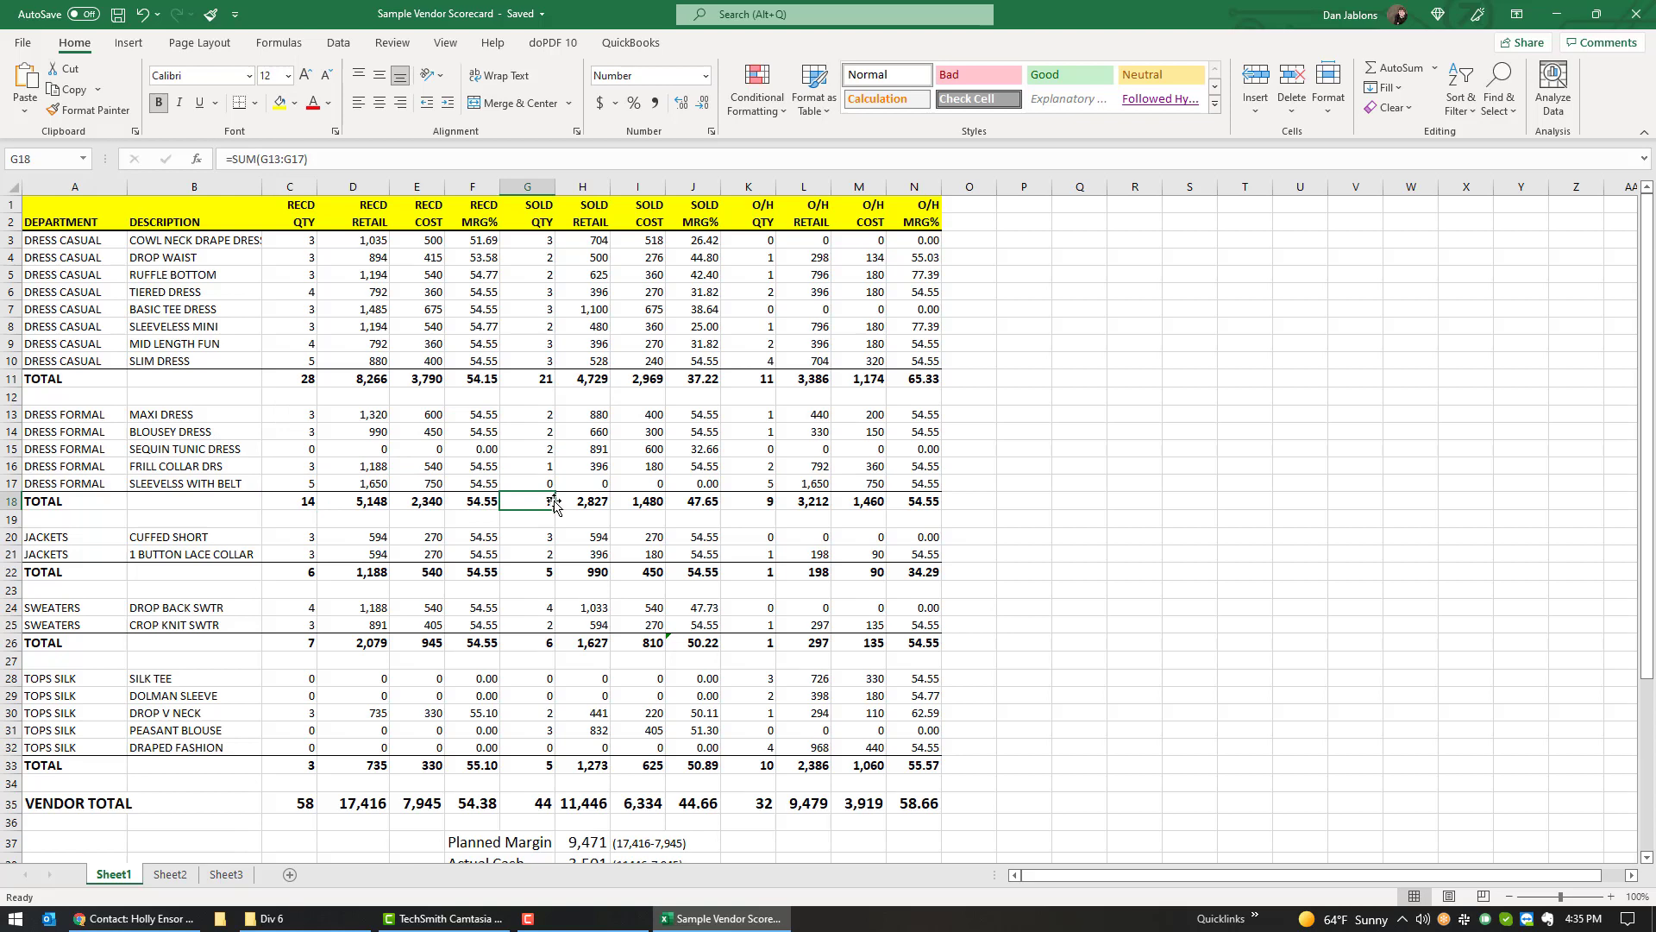
pyautogui.click(695, 506)
pyautogui.click(478, 499)
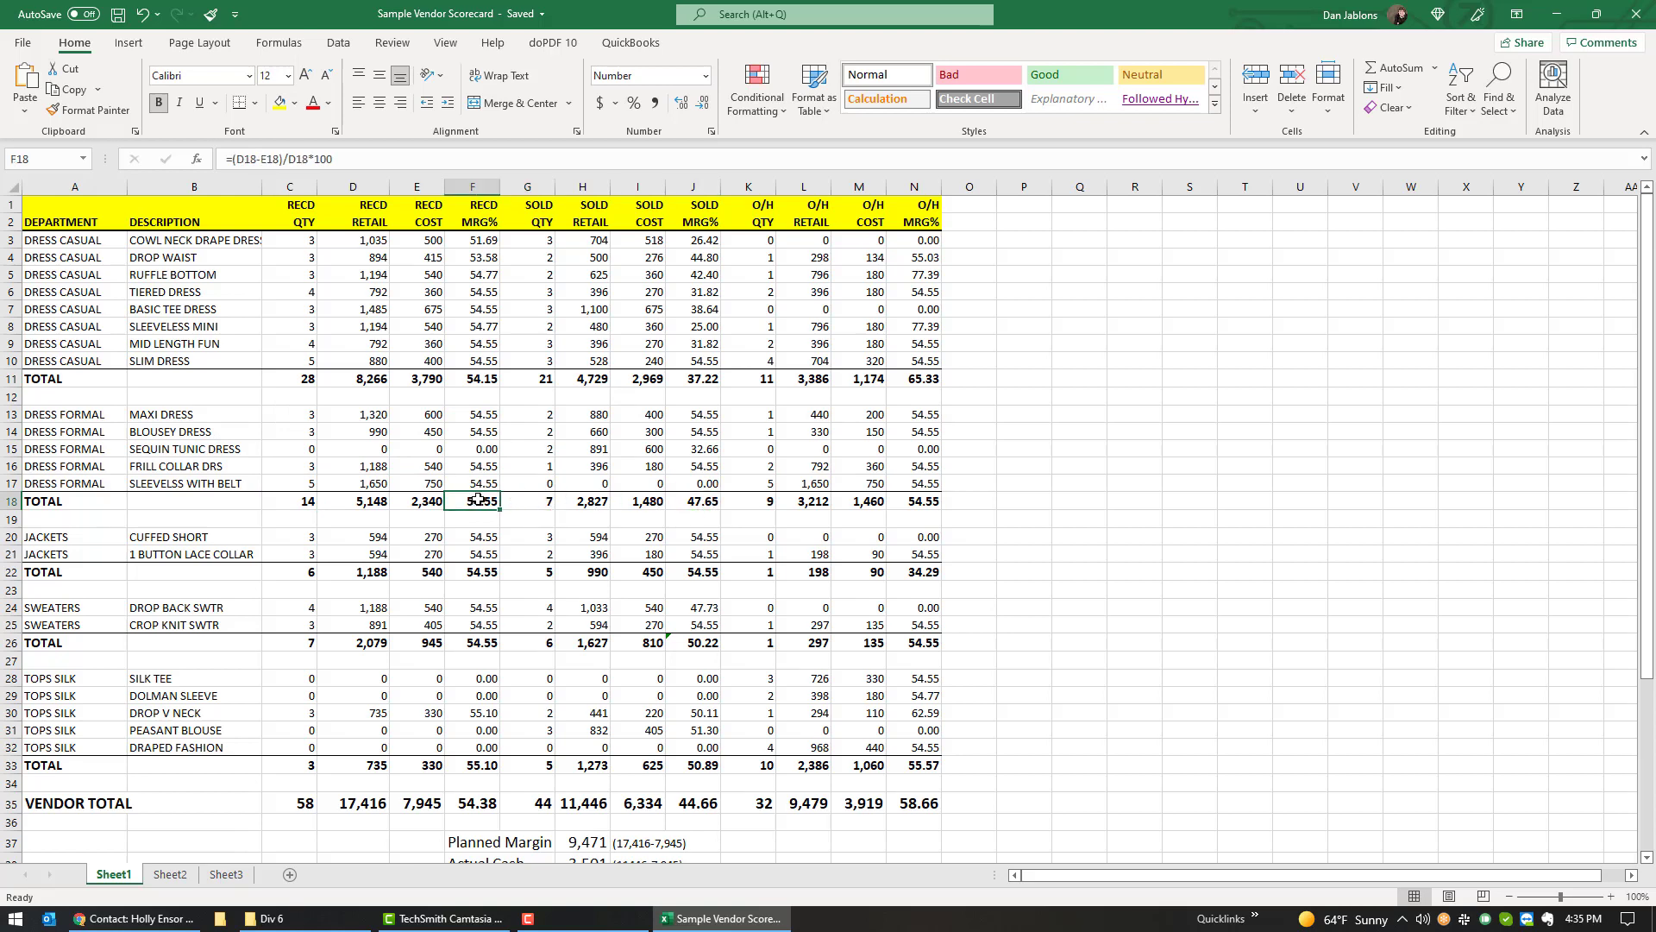
# - Compare the Jackets department's received and sold quantity and margin totals, and check its on-hand retail total
pyautogui.click(63, 542)
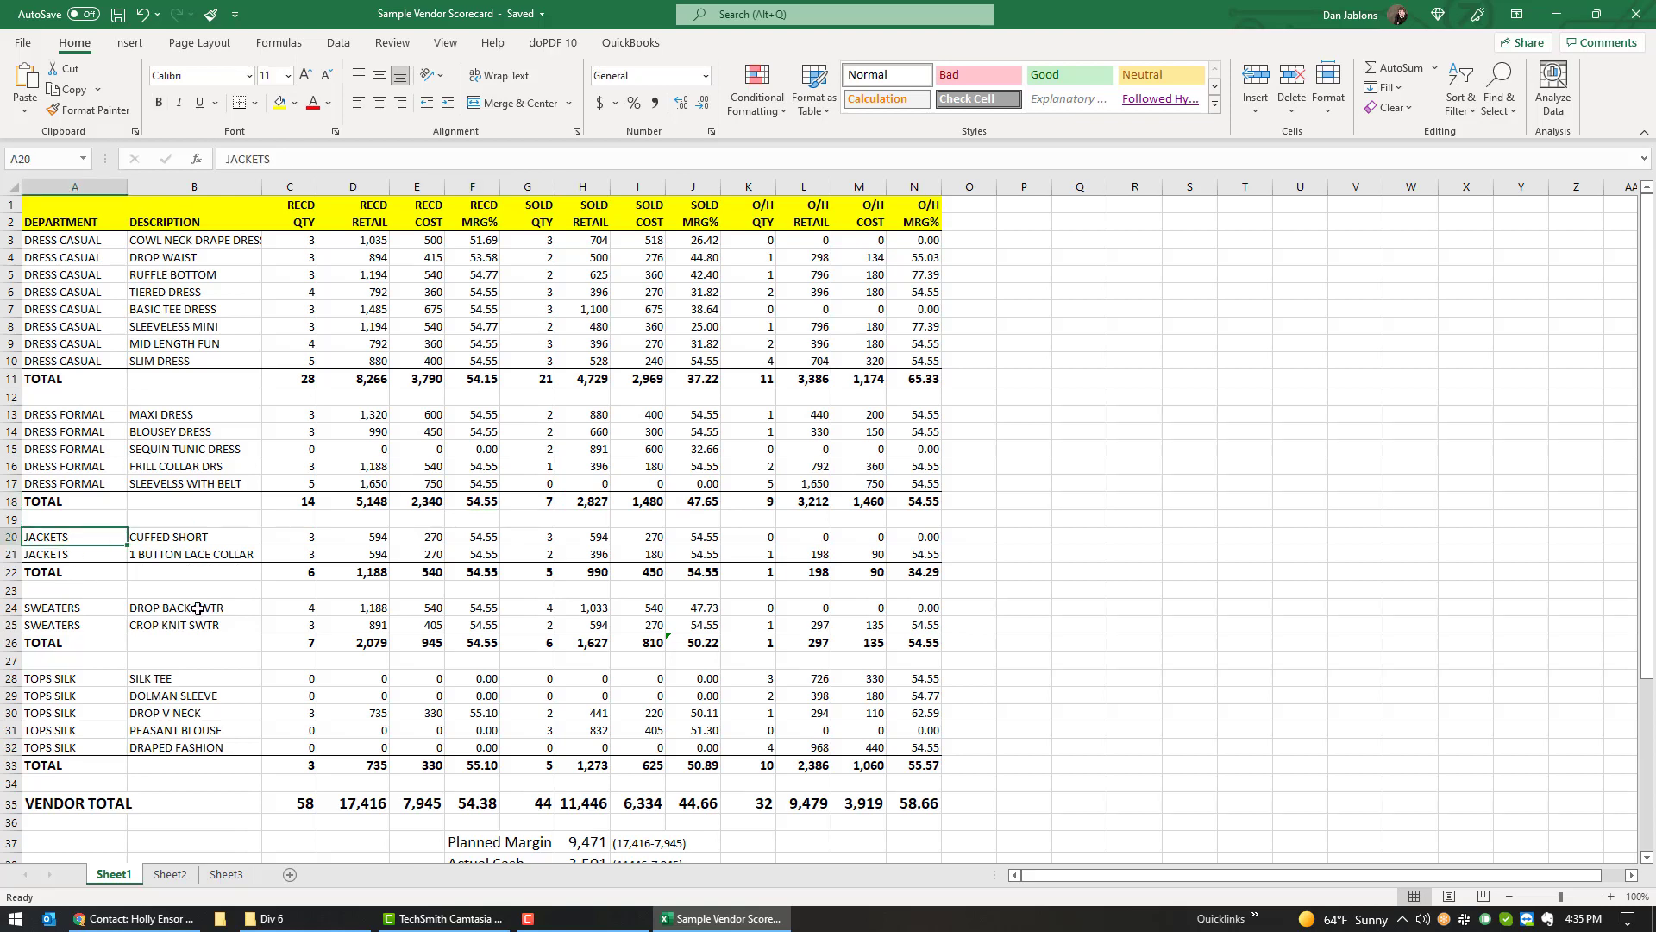
pyautogui.click(308, 574)
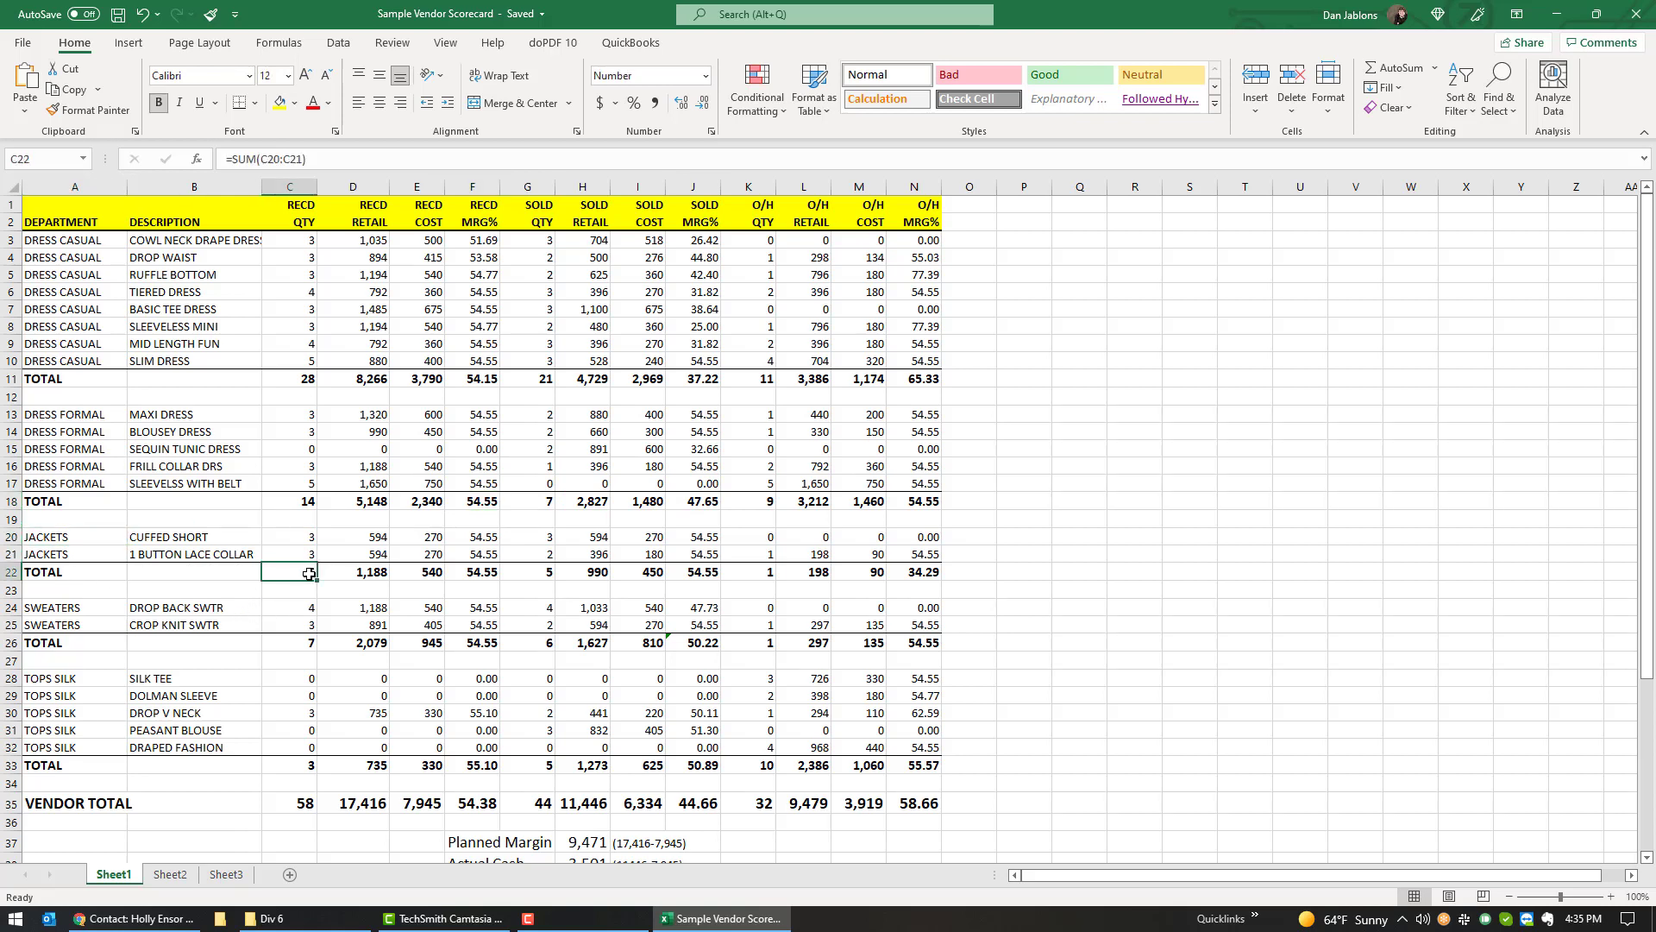
pyautogui.click(536, 572)
pyautogui.click(490, 577)
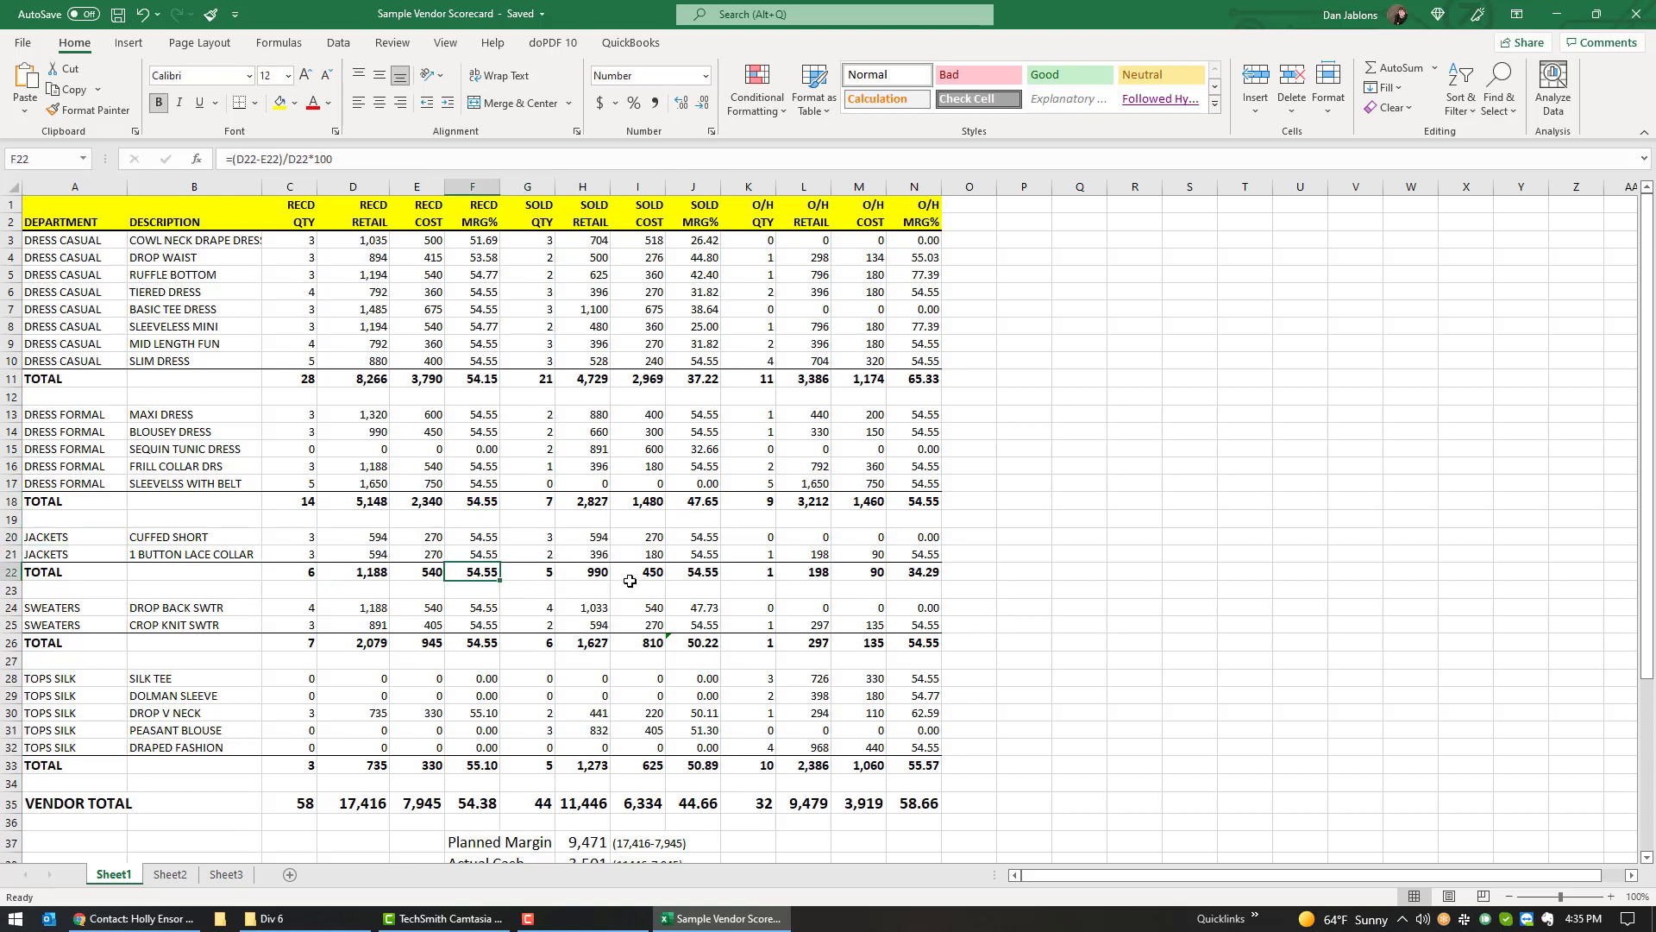
pyautogui.click(692, 571)
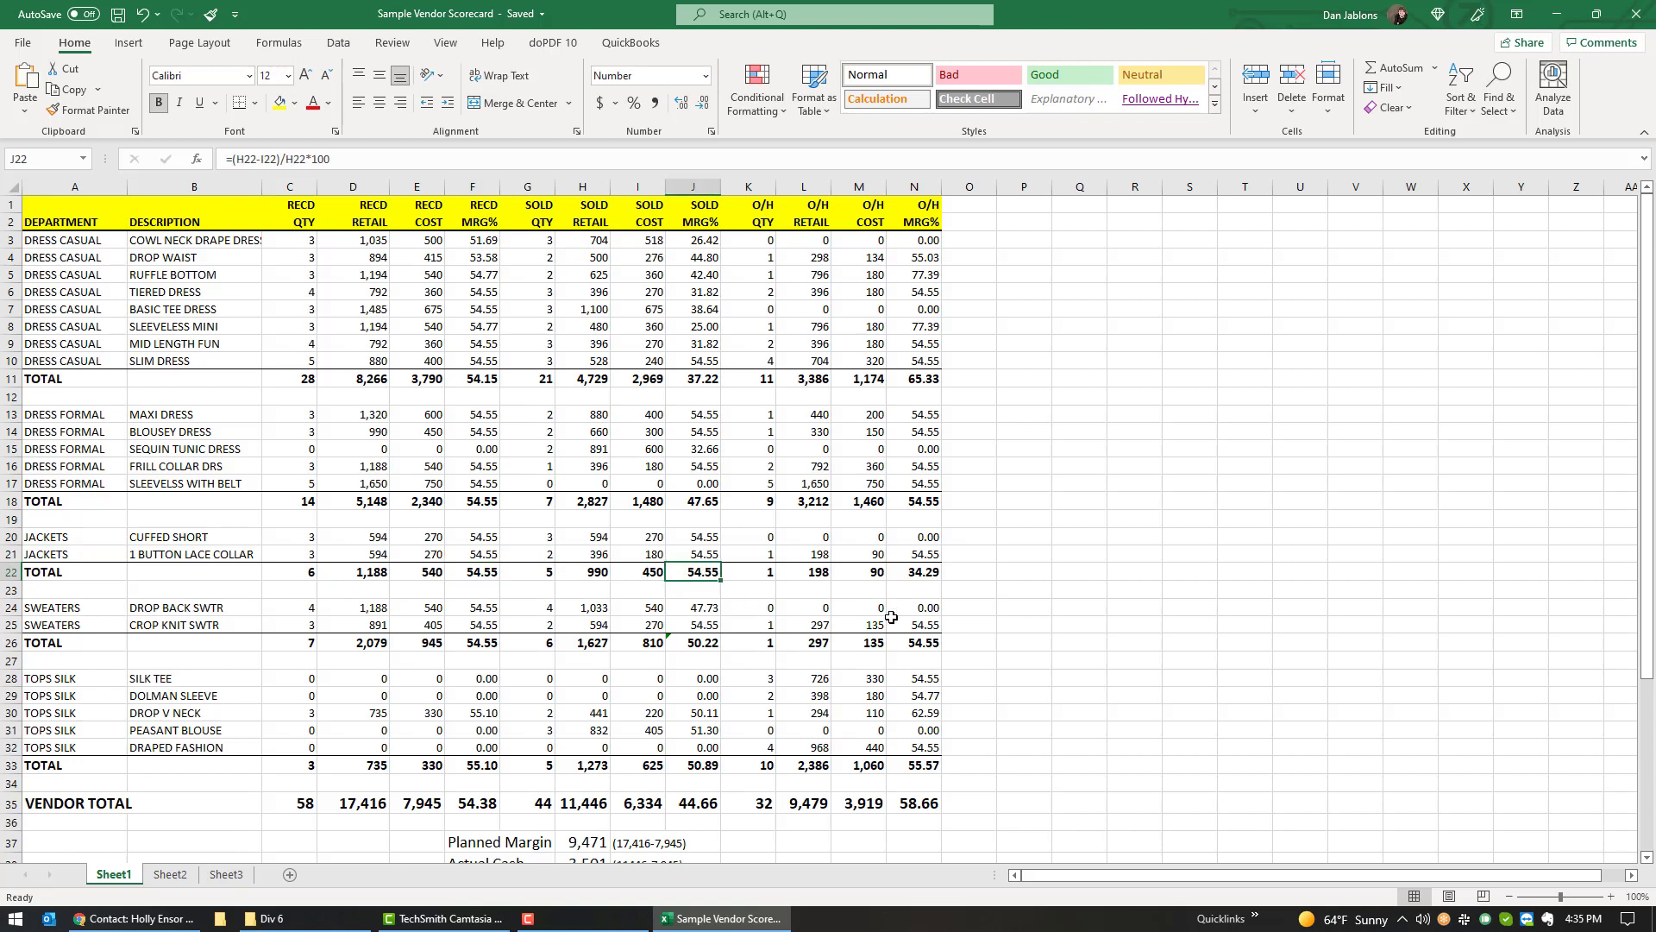
pyautogui.click(821, 575)
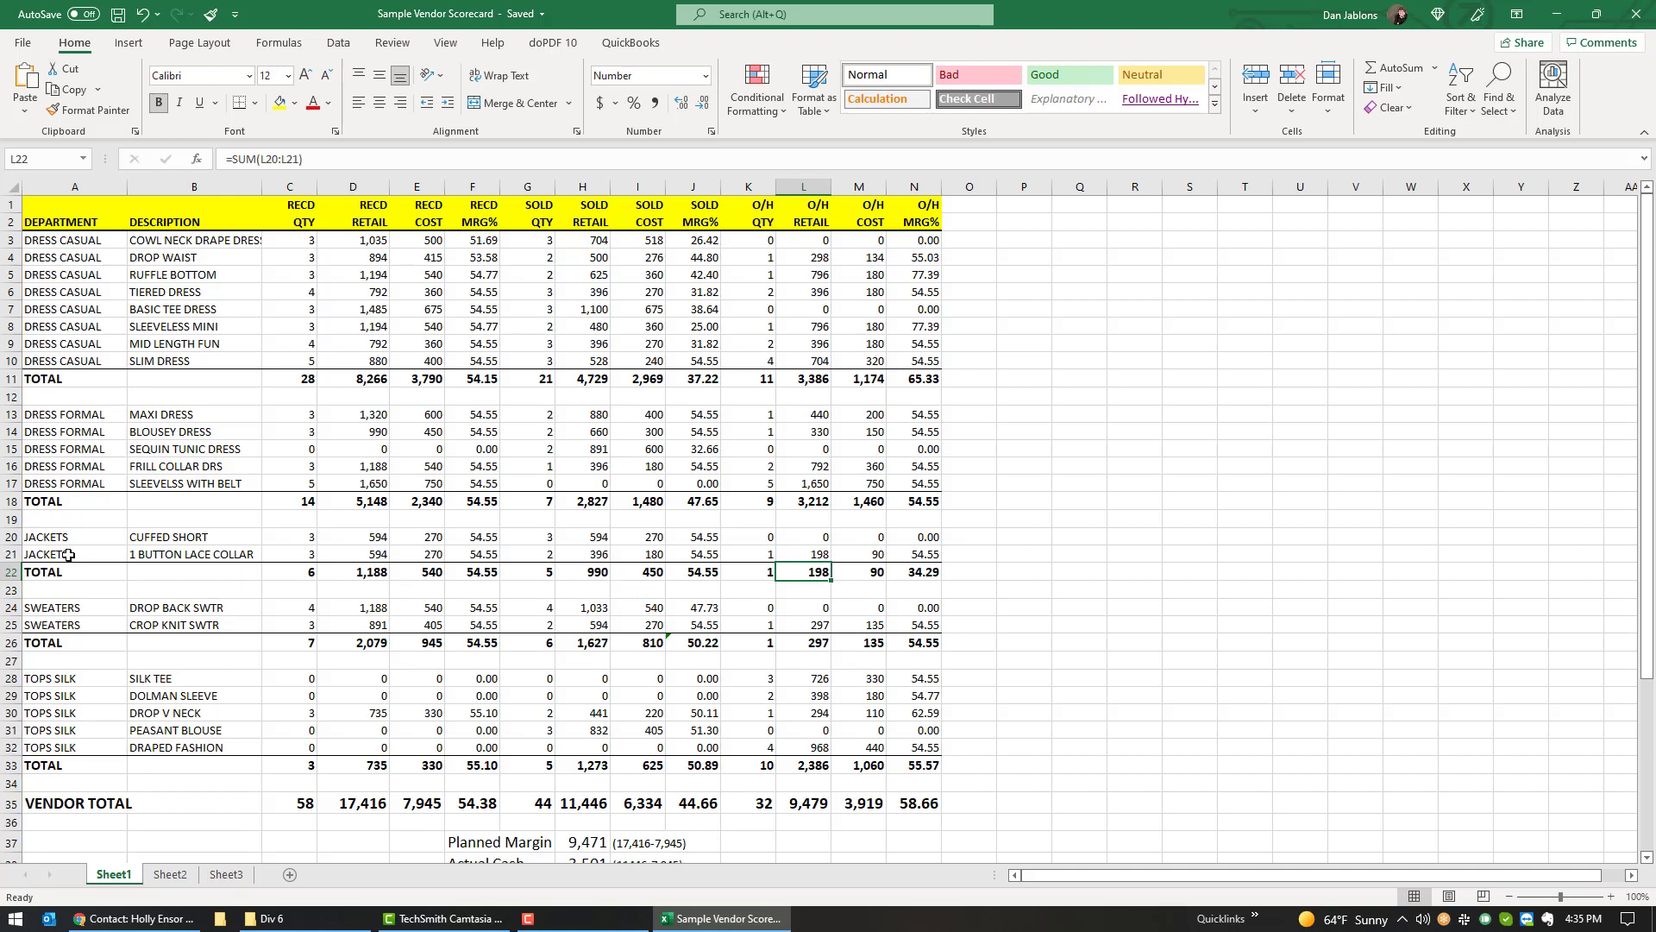
pyautogui.click(307, 576)
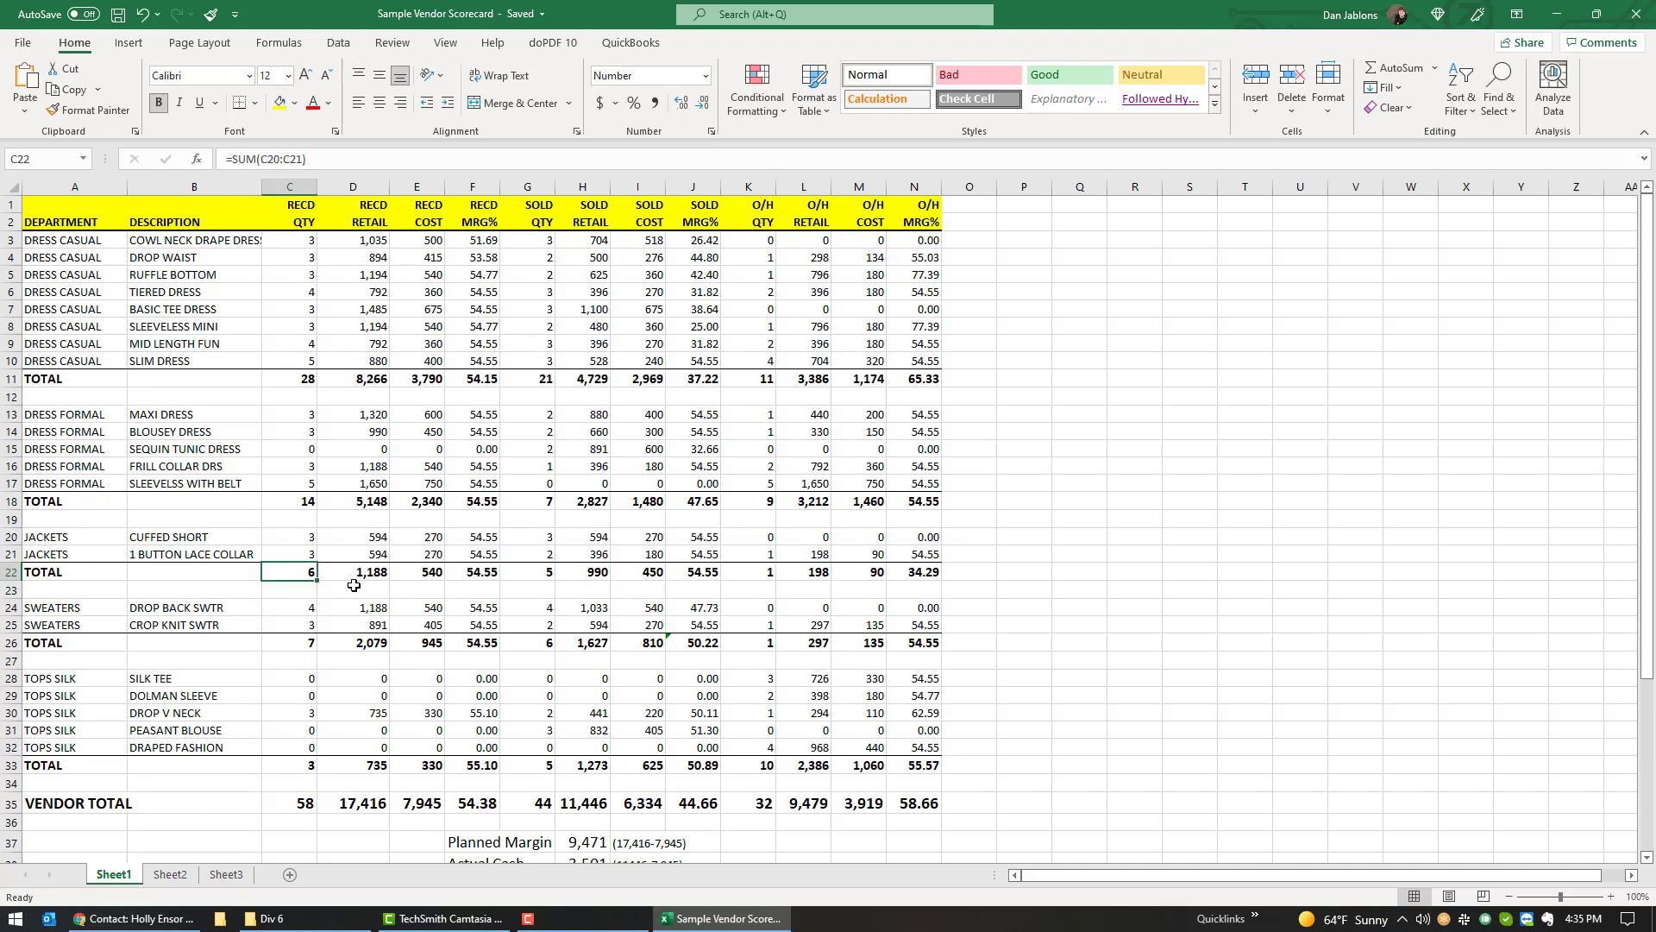
pyautogui.click(553, 572)
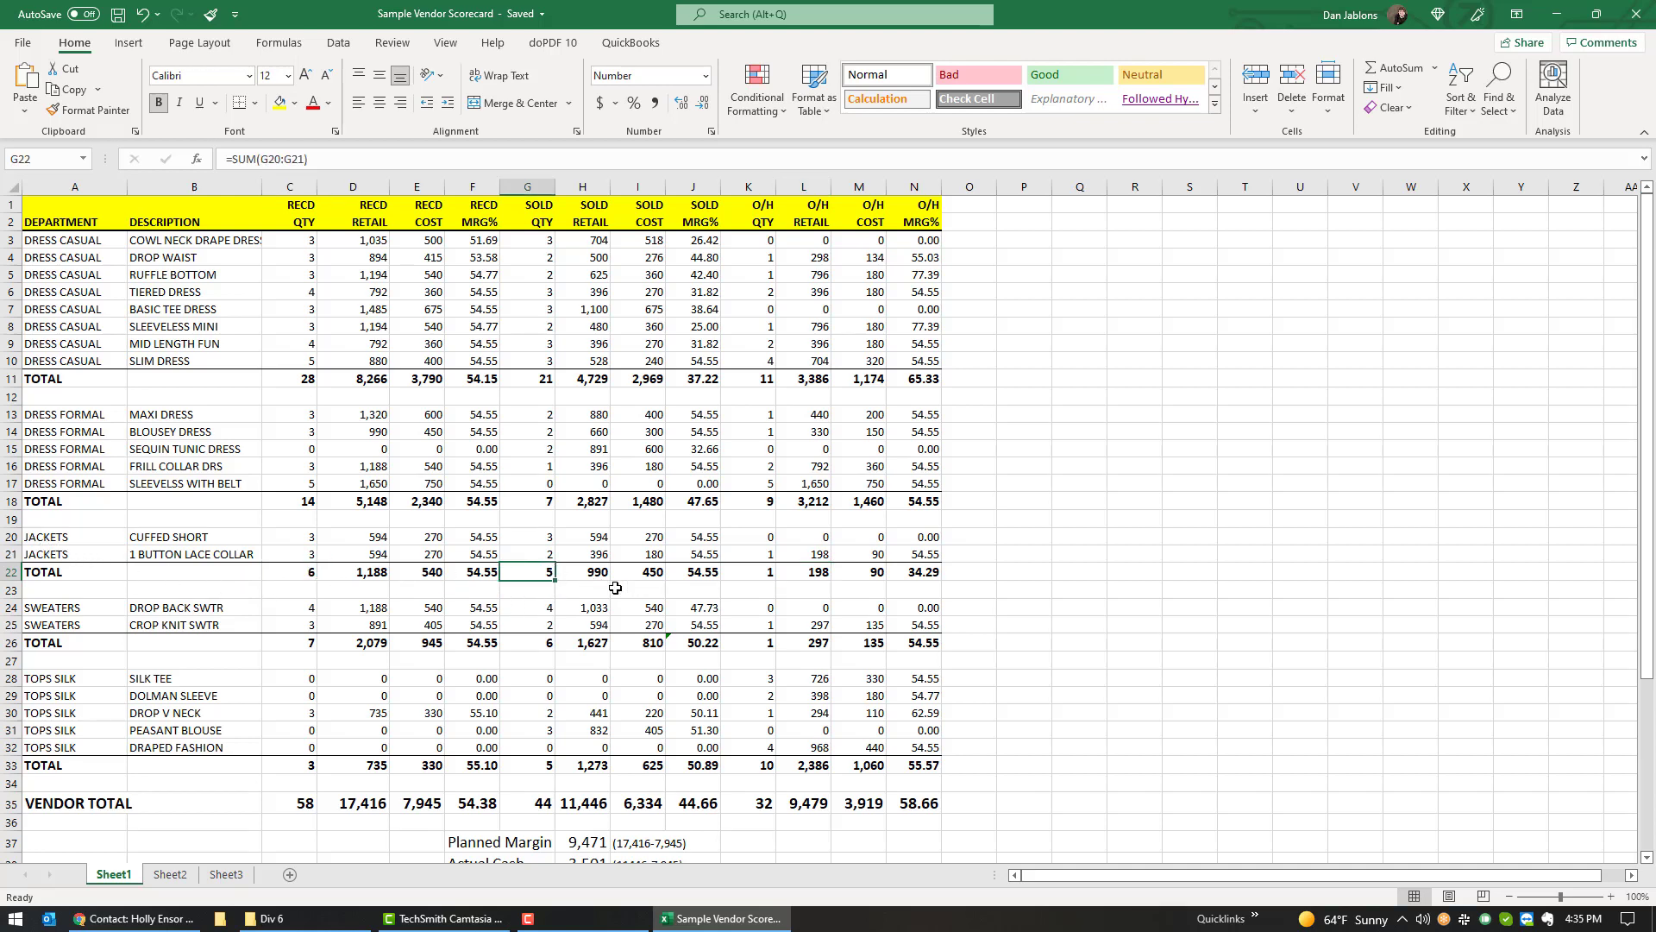
pyautogui.click(701, 576)
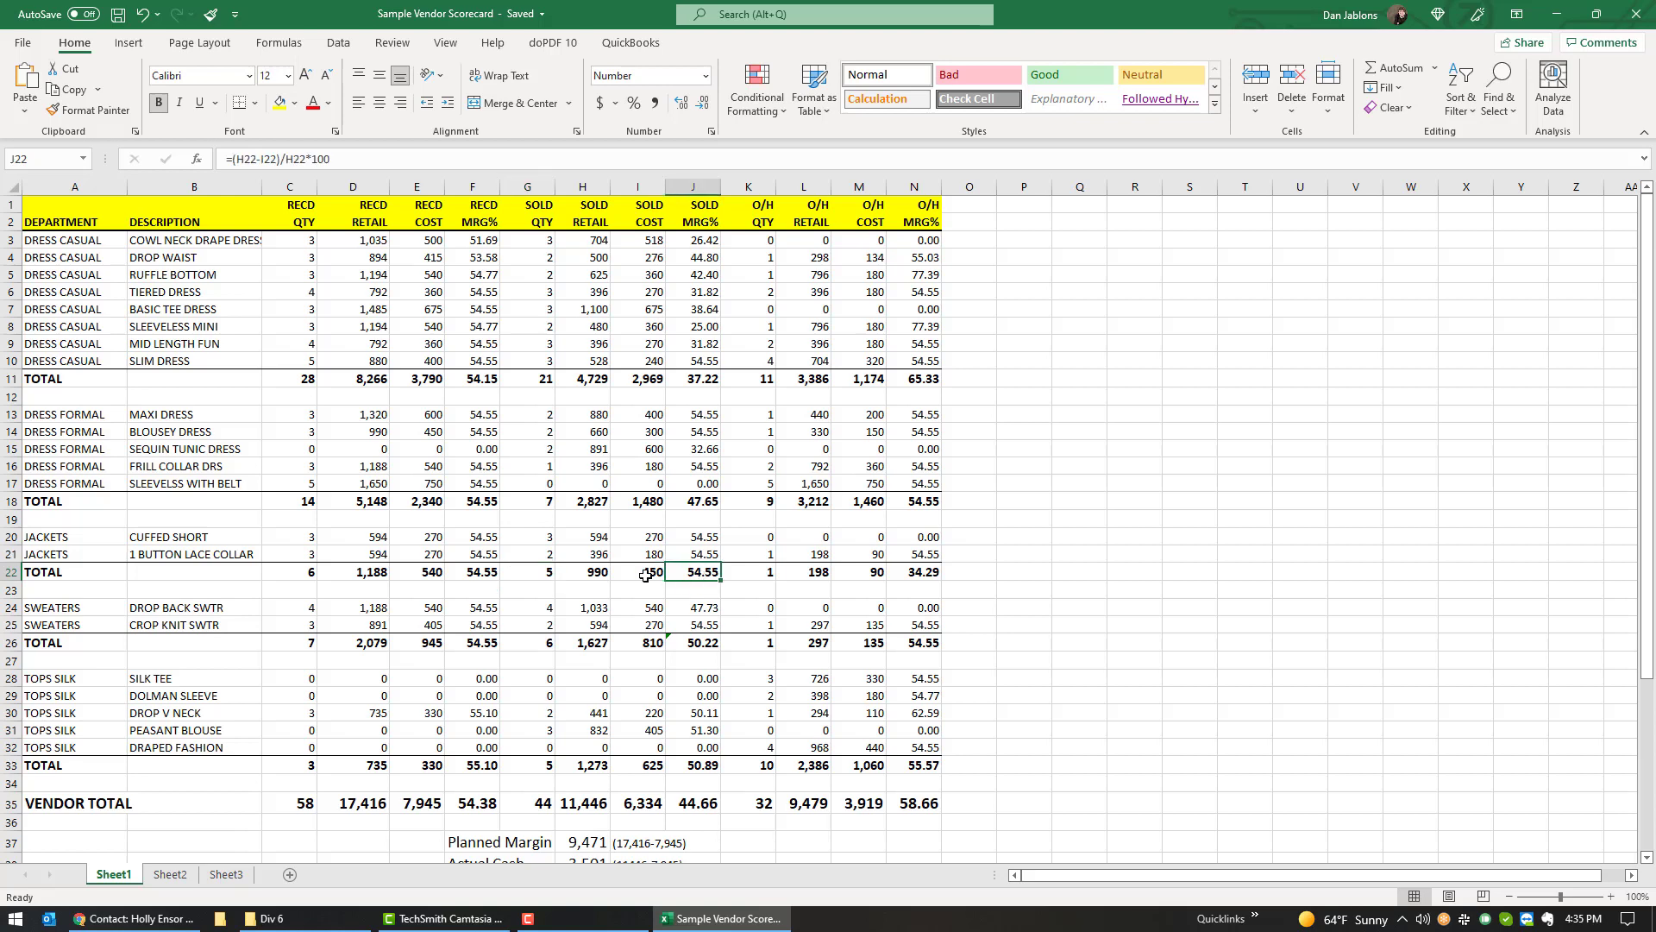
pyautogui.click(486, 575)
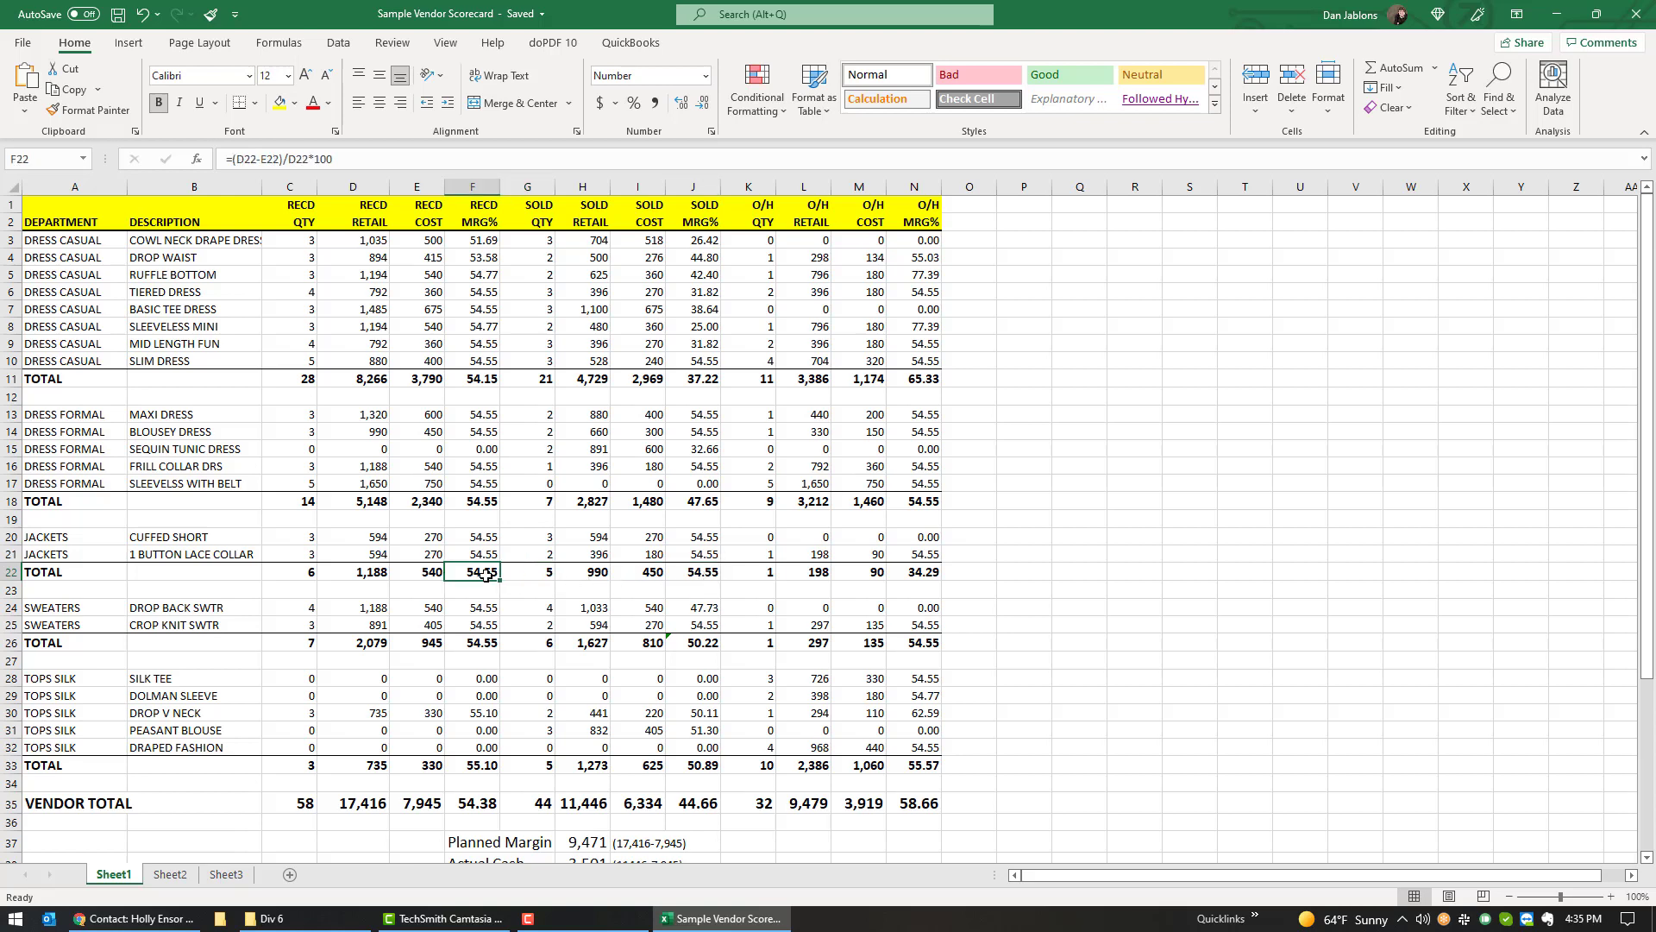
# - Recheck Dress Casual's received and sold quantities, and inspect the sold margins of its total, Sleeveless Mini, Tiered Dress and Cowl Neck Drape Dress
pyautogui.click(309, 381)
pyautogui.click(530, 379)
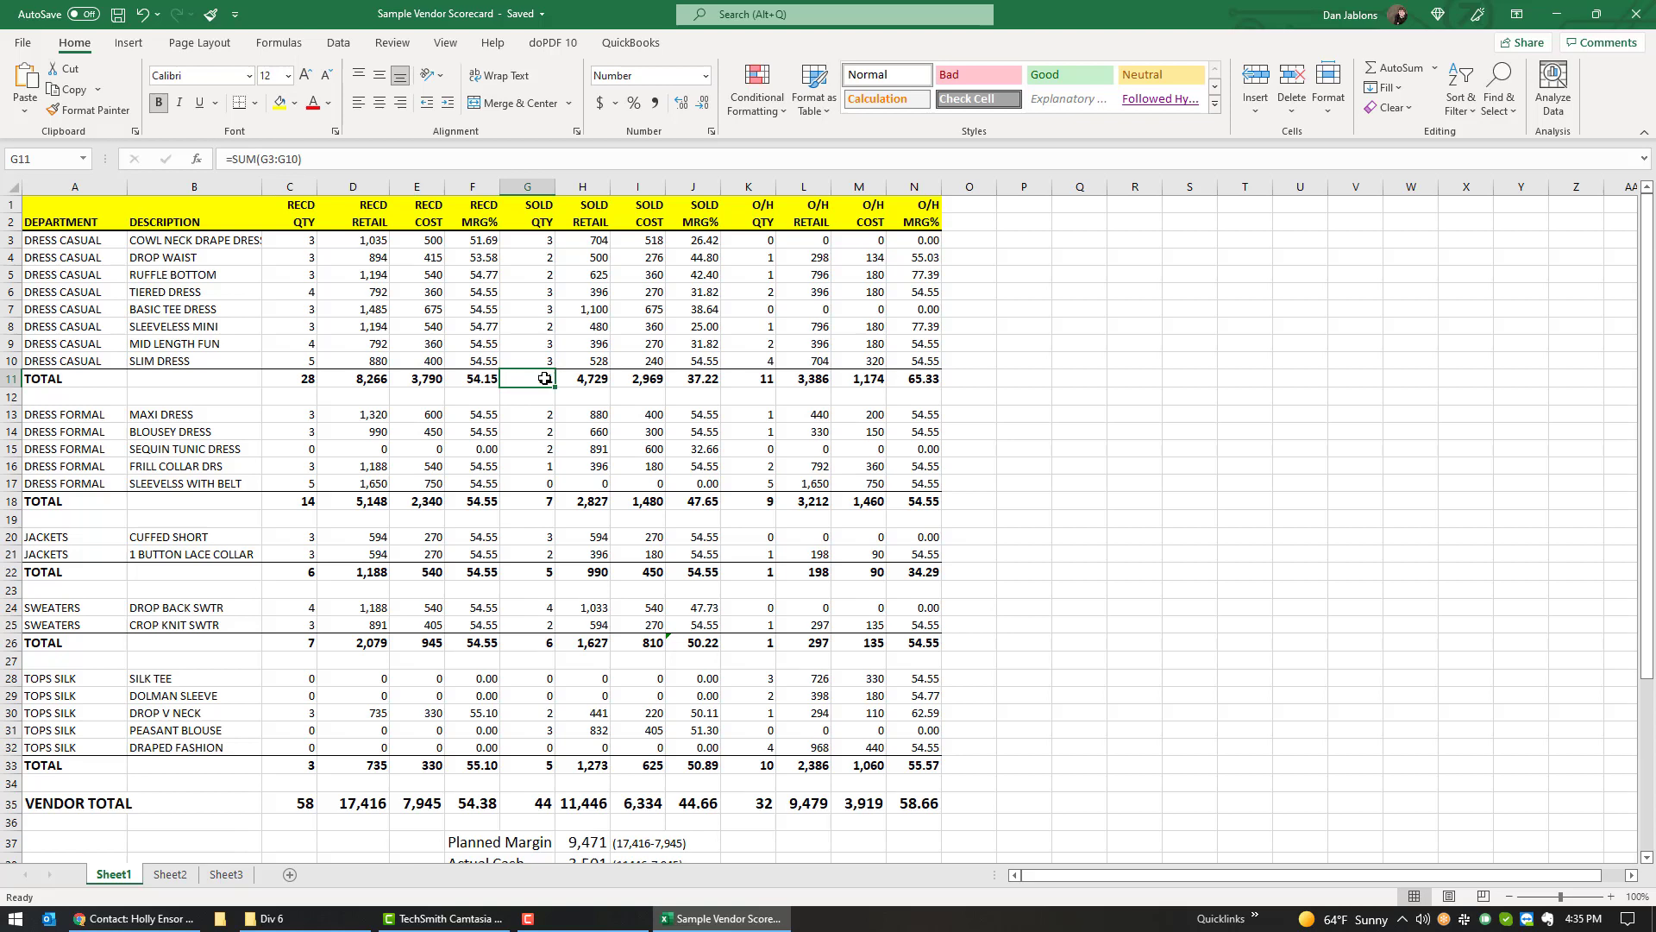
pyautogui.click(695, 374)
pyautogui.click(696, 331)
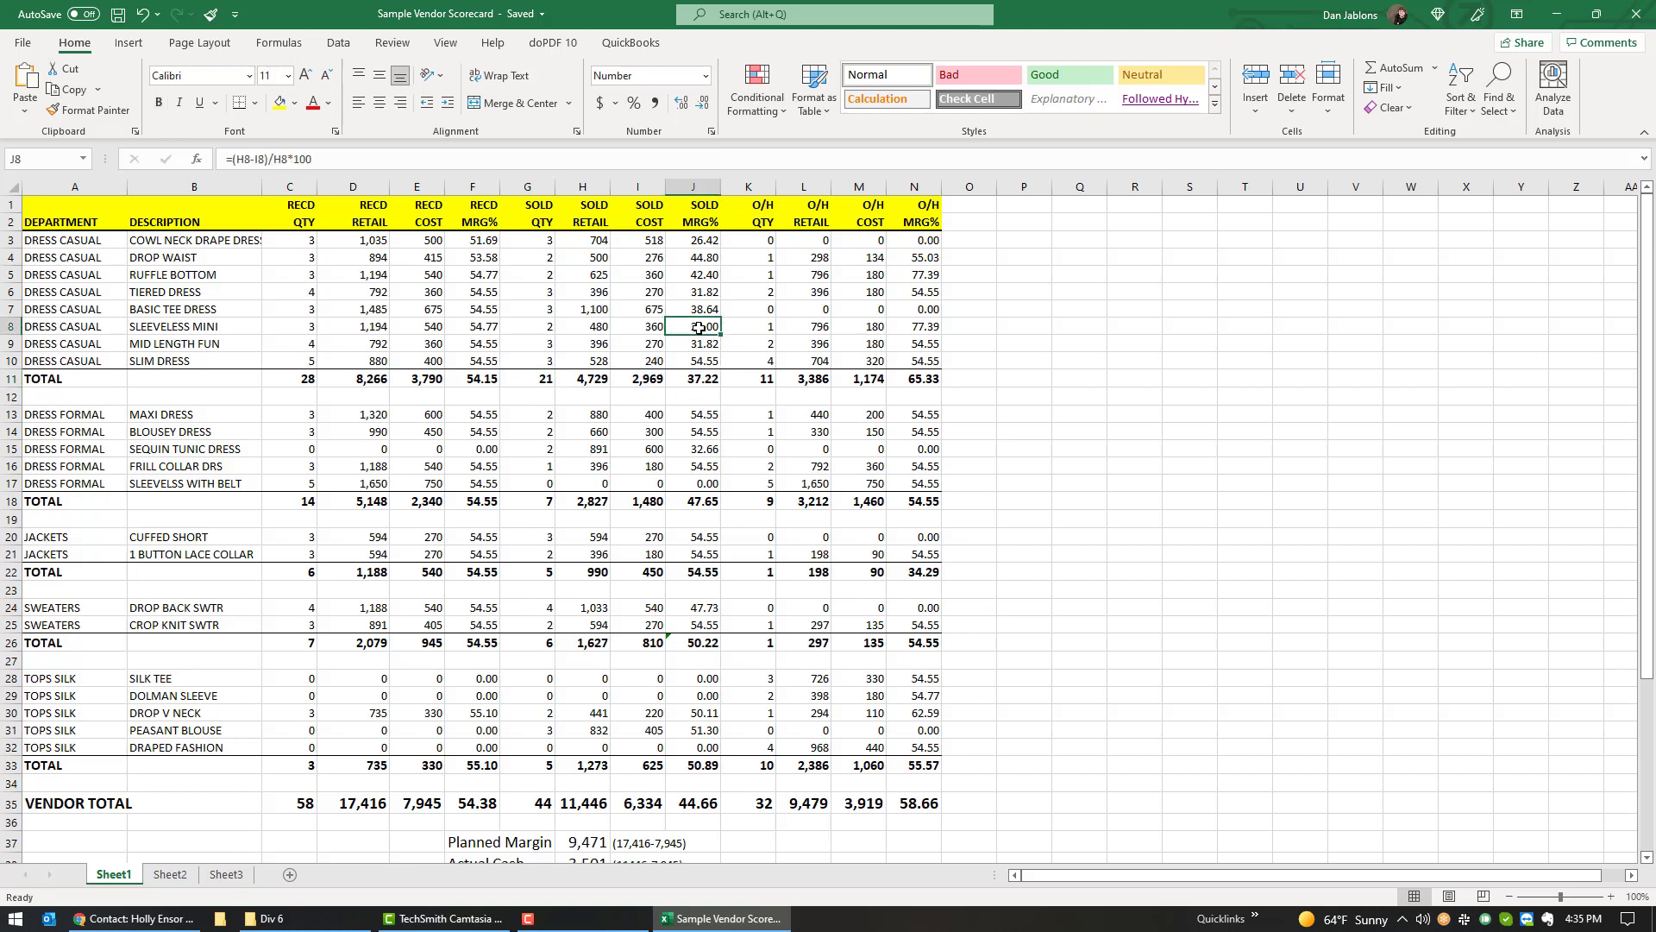
pyautogui.click(699, 295)
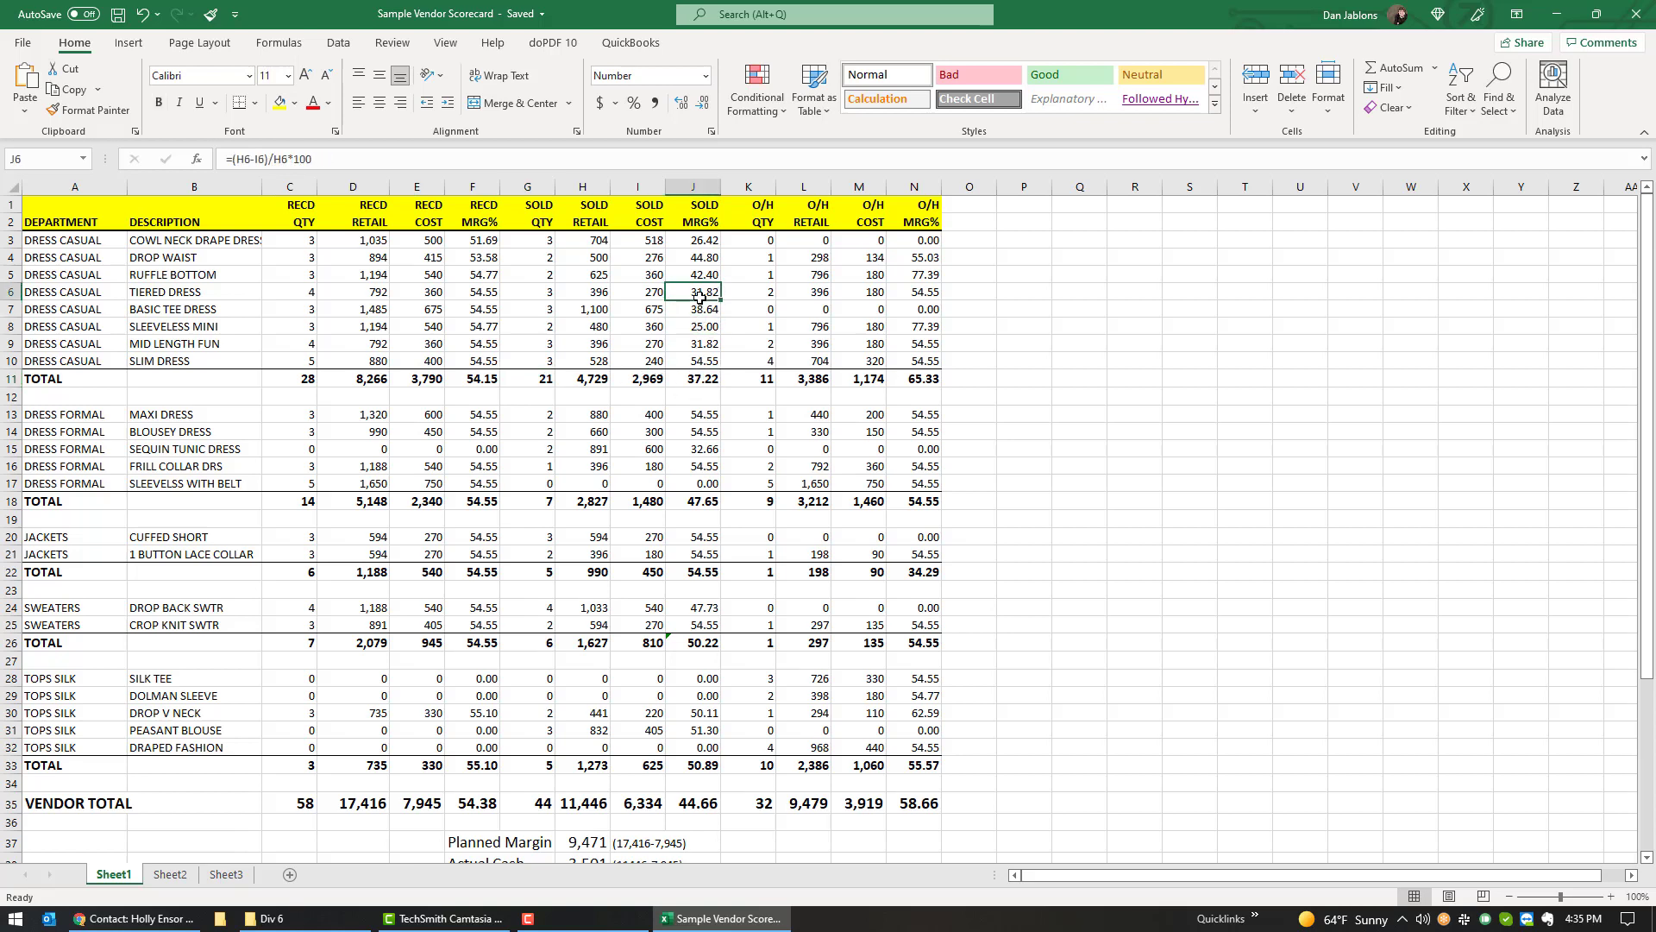
pyautogui.click(706, 241)
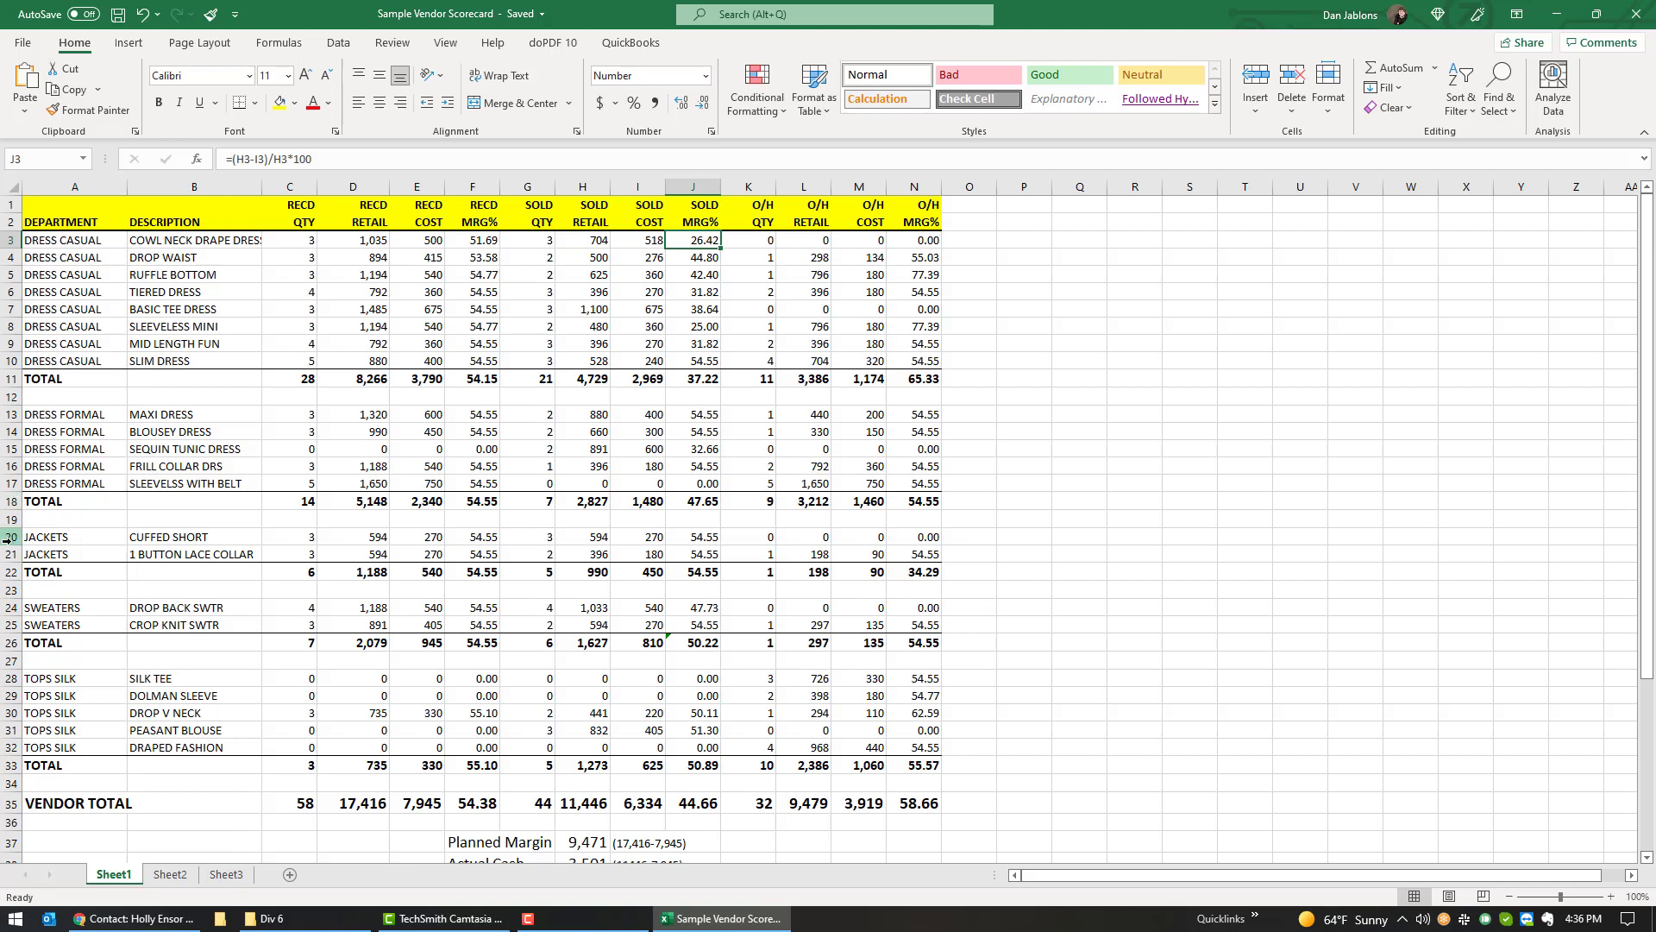
# - Highlight the Jackets and Sweaters rows, and compare received and sold quantities and margins for Drop Back Swtr and Crop Knit Swtr
pyautogui.moveTo(9, 537); pyautogui.dragTo(10, 571)
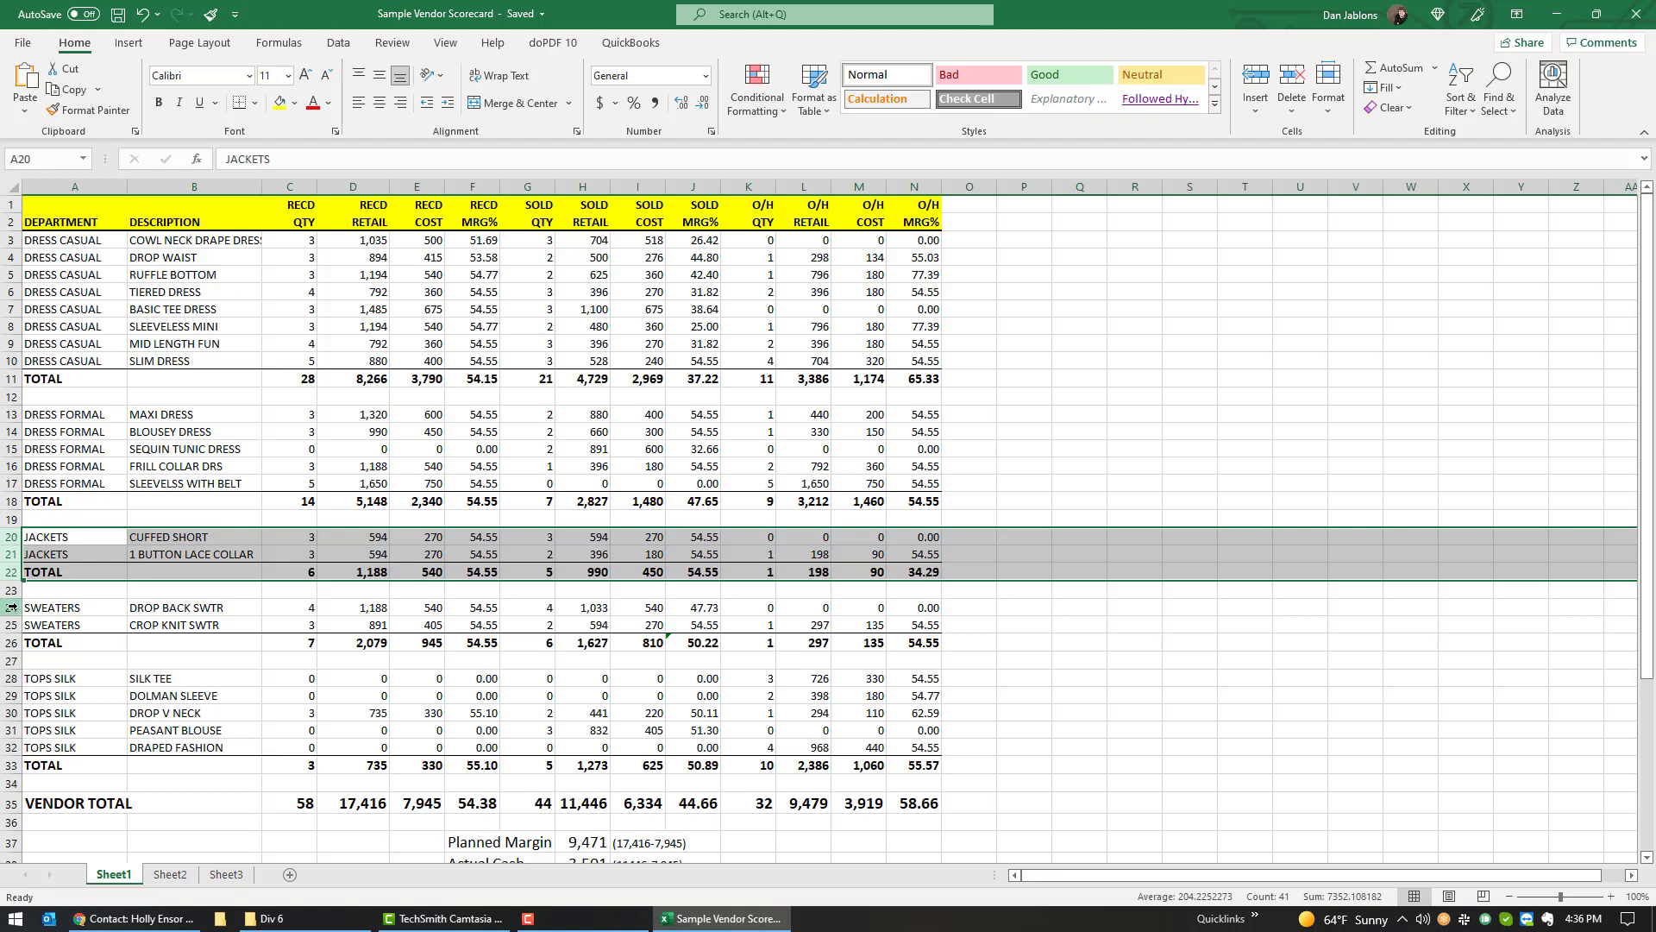
pyautogui.moveTo(12, 607); pyautogui.dragTo(12, 642)
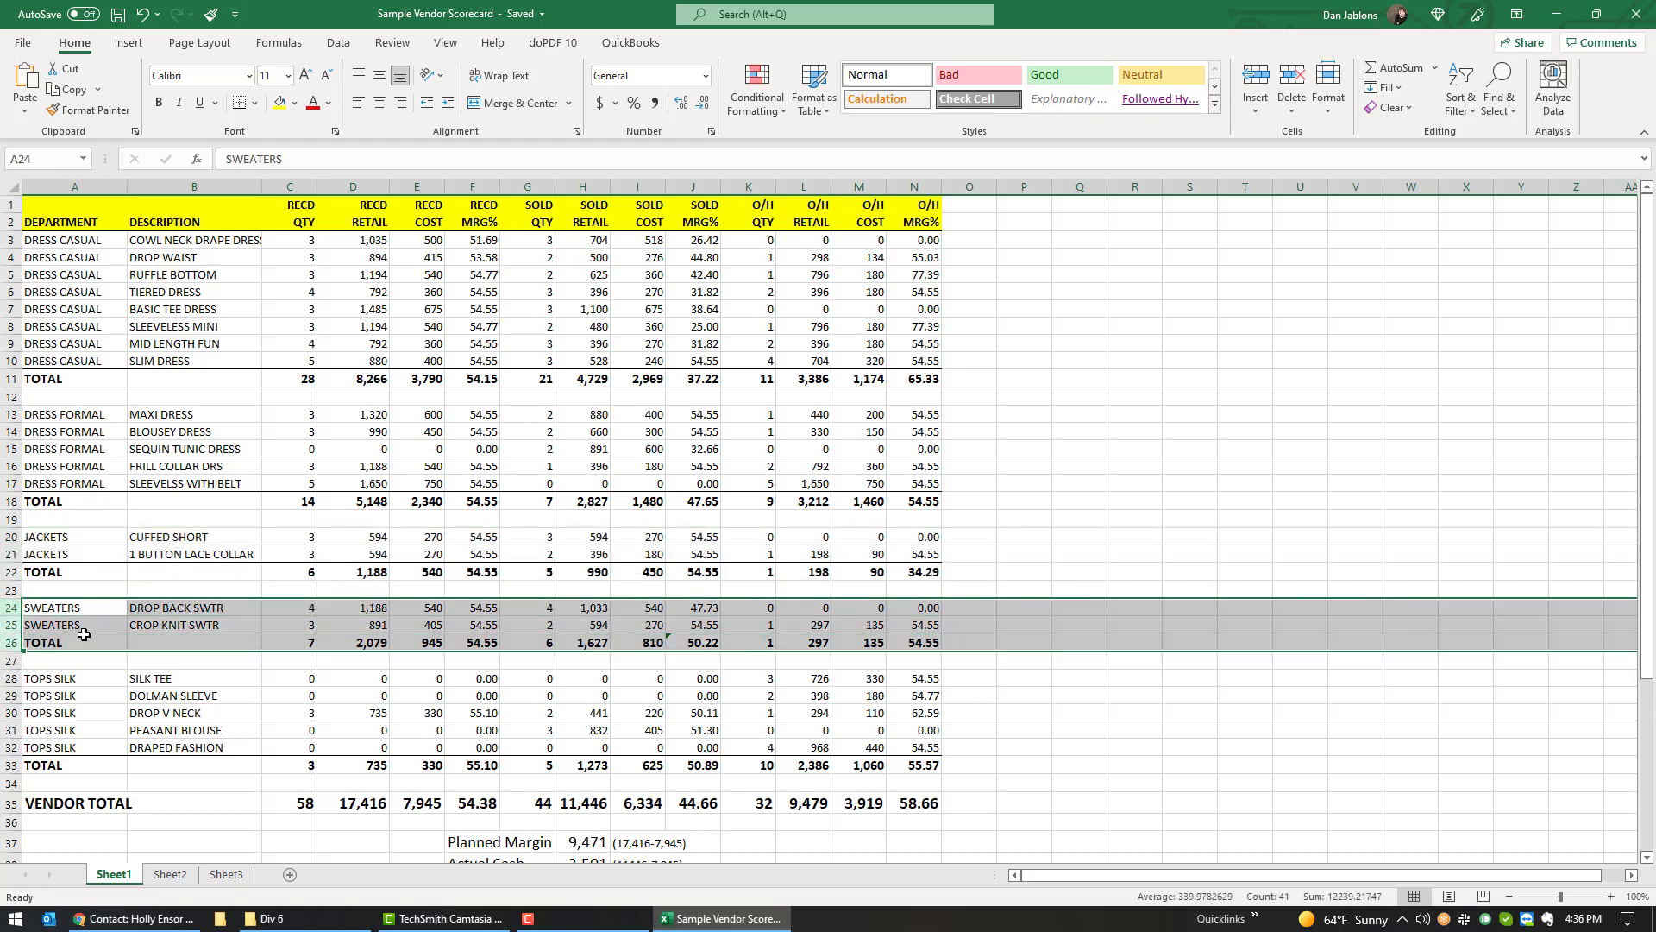
pyautogui.click(480, 603)
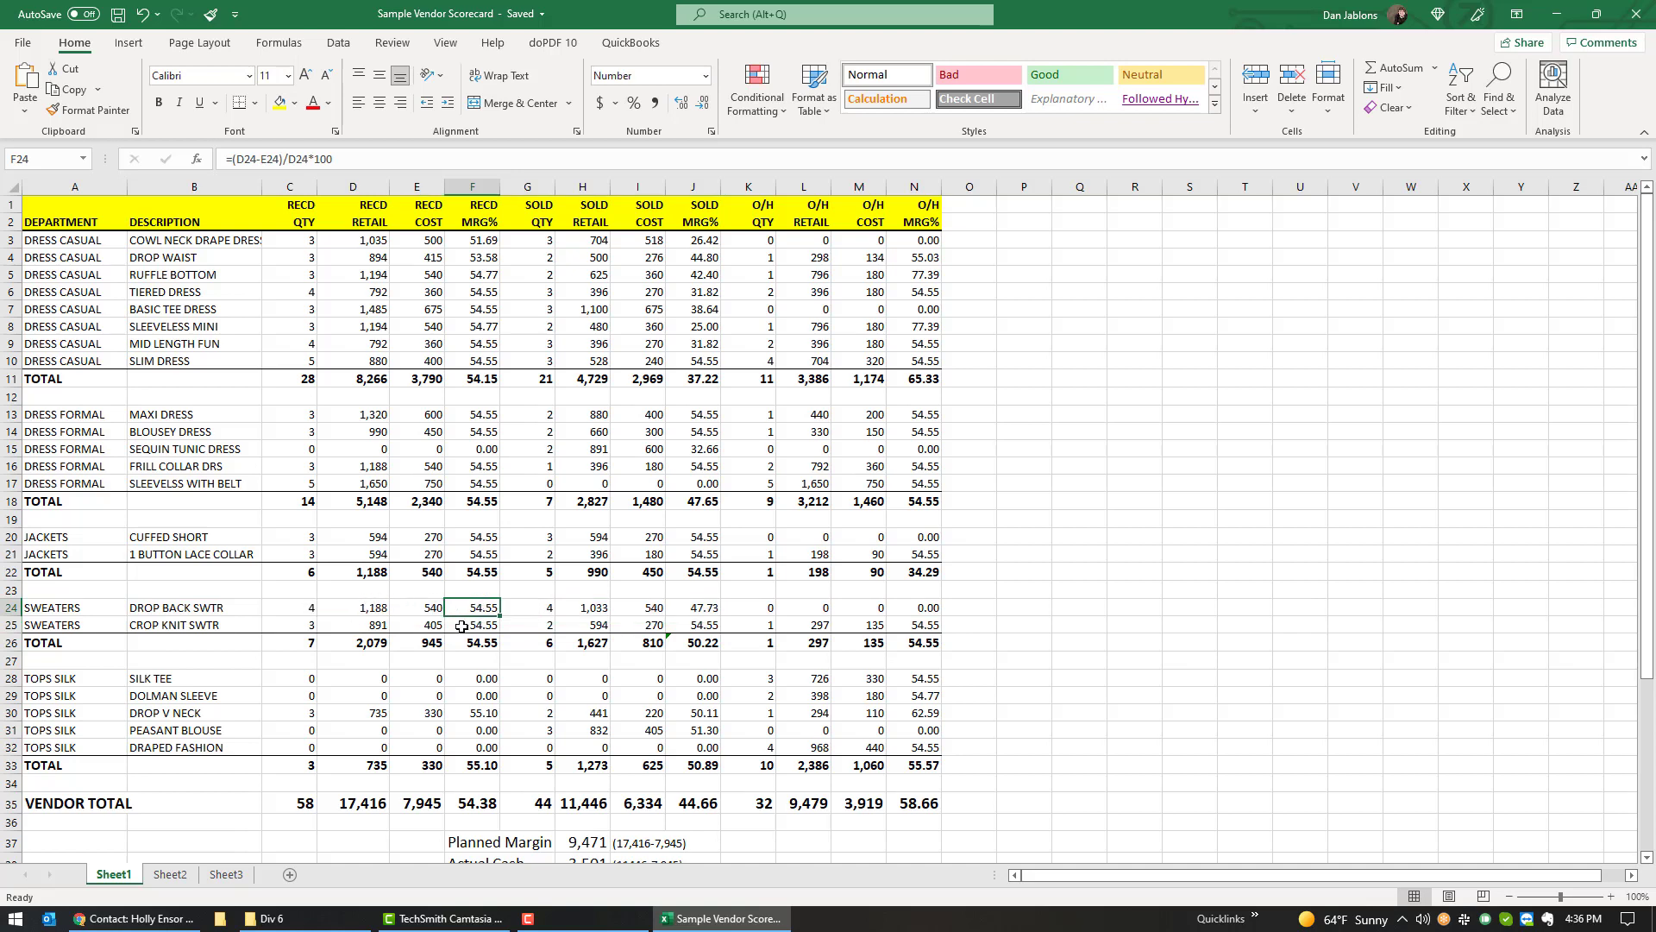
pyautogui.click(536, 615)
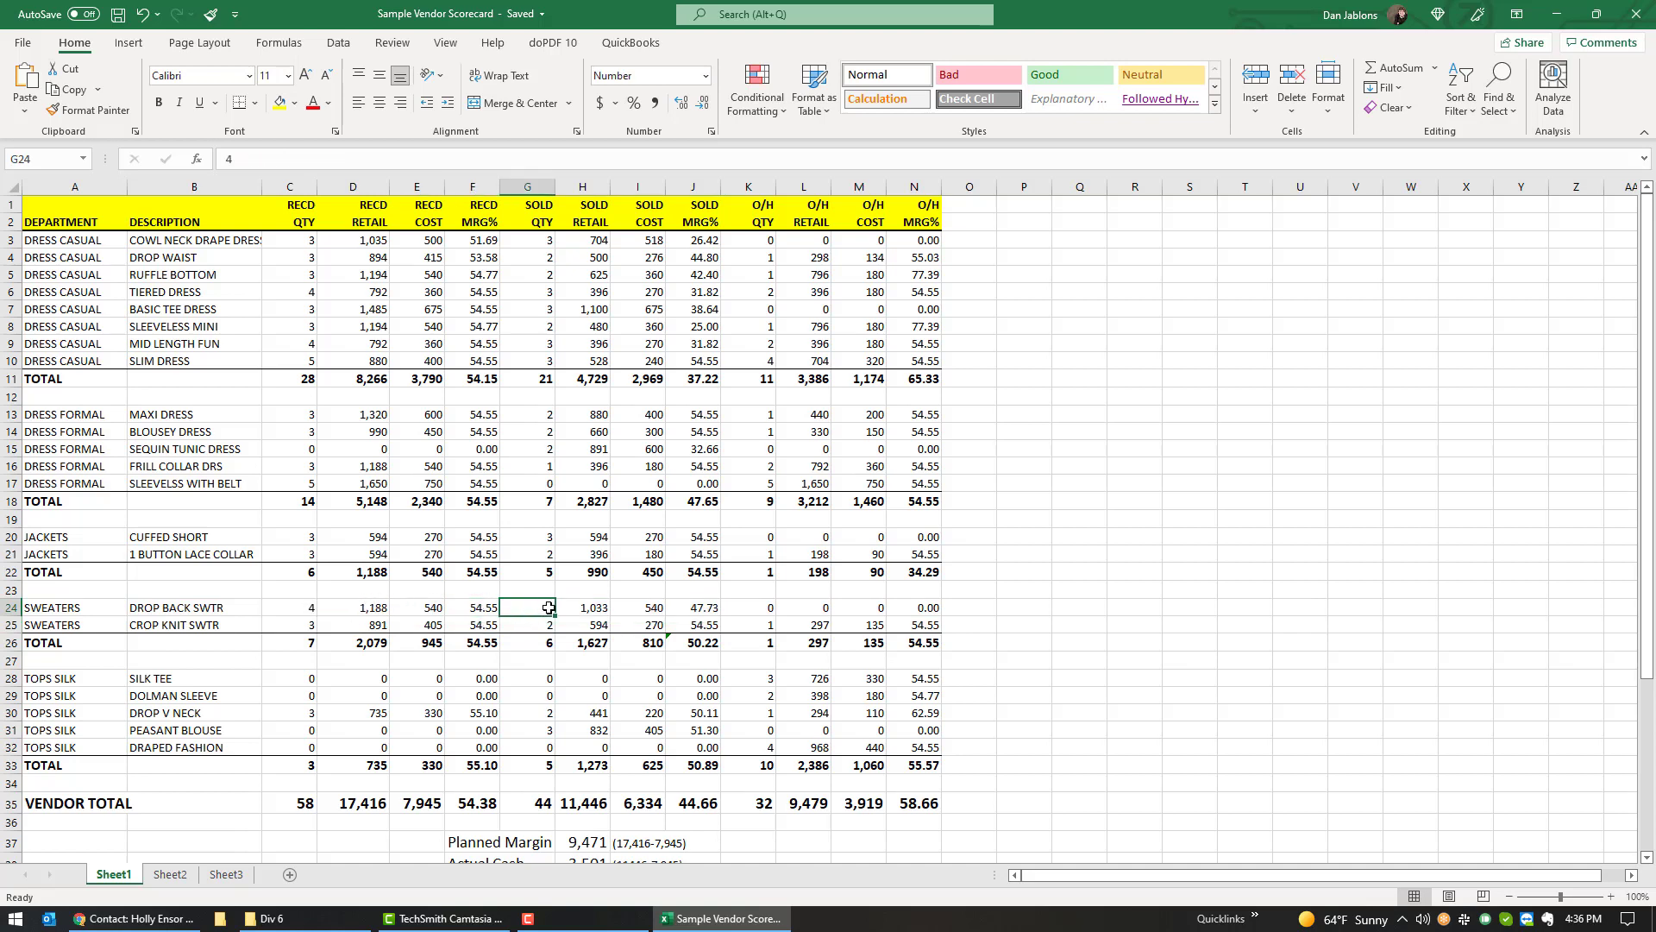
pyautogui.click(310, 628)
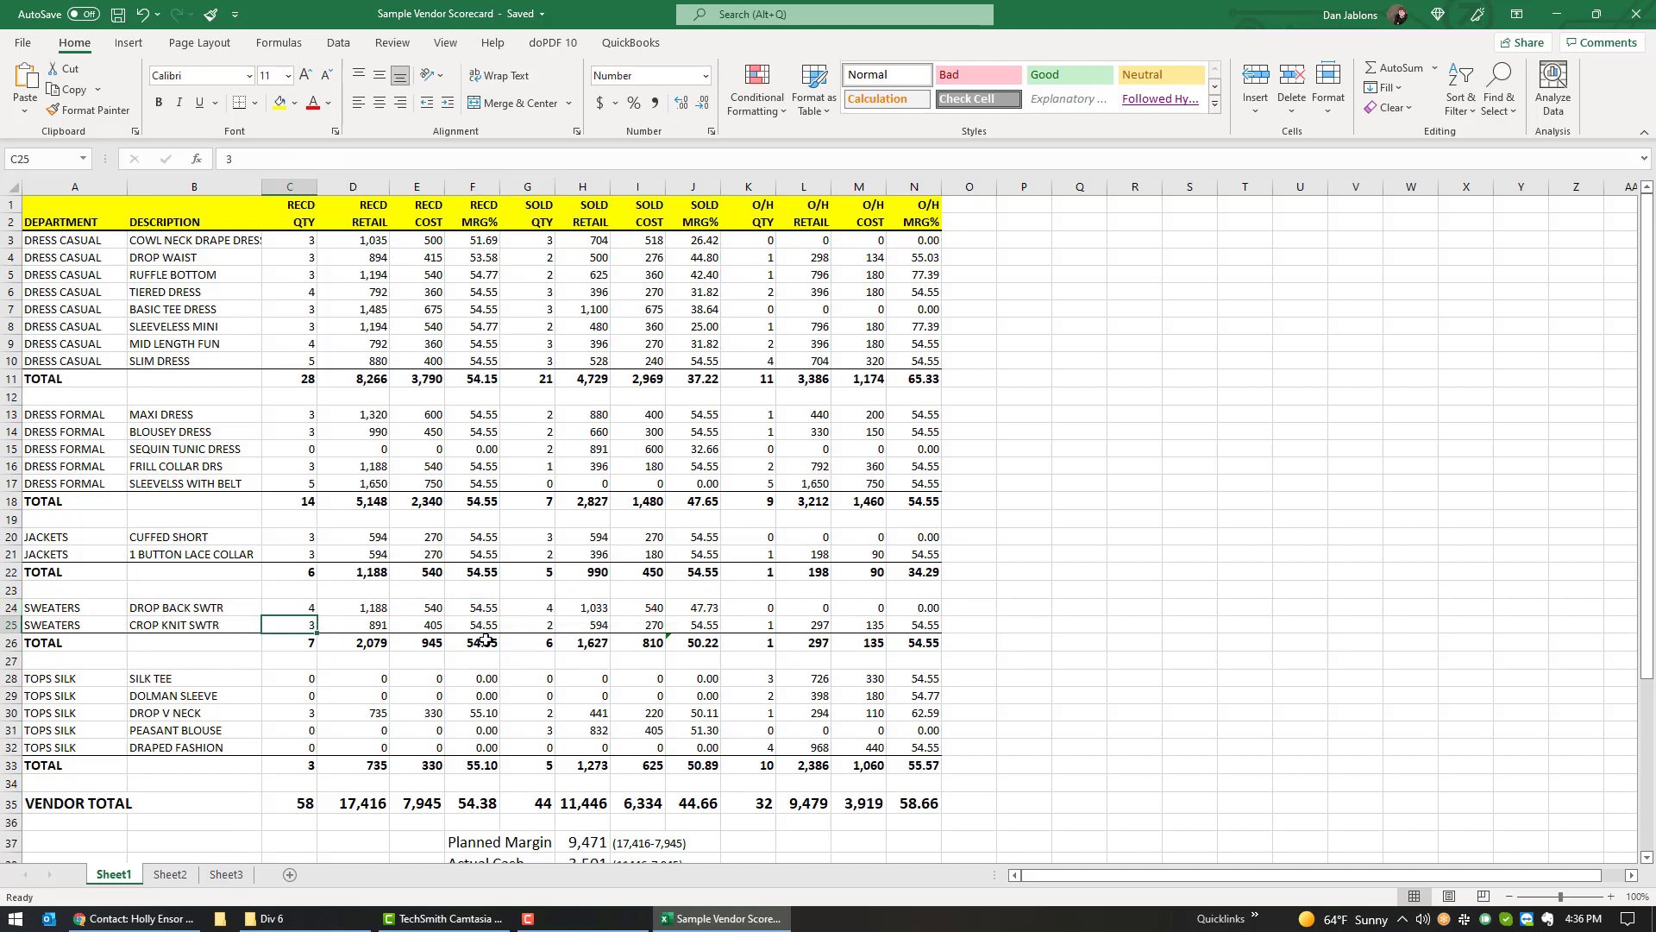
pyautogui.click(546, 626)
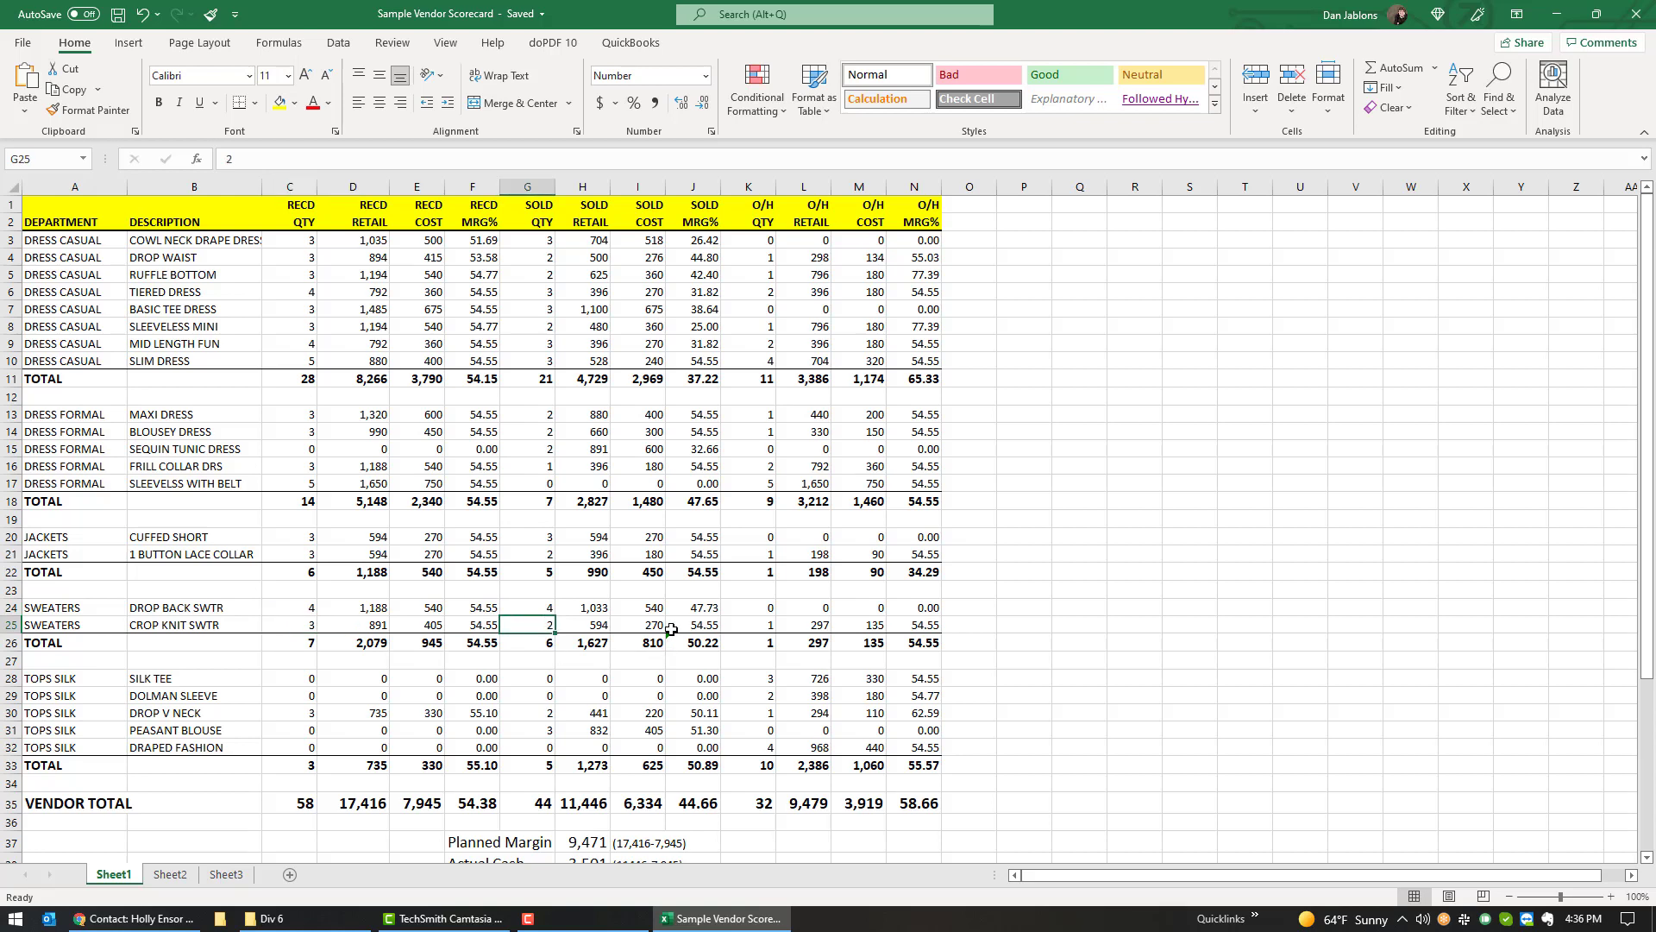
pyautogui.click(703, 624)
pyautogui.click(485, 621)
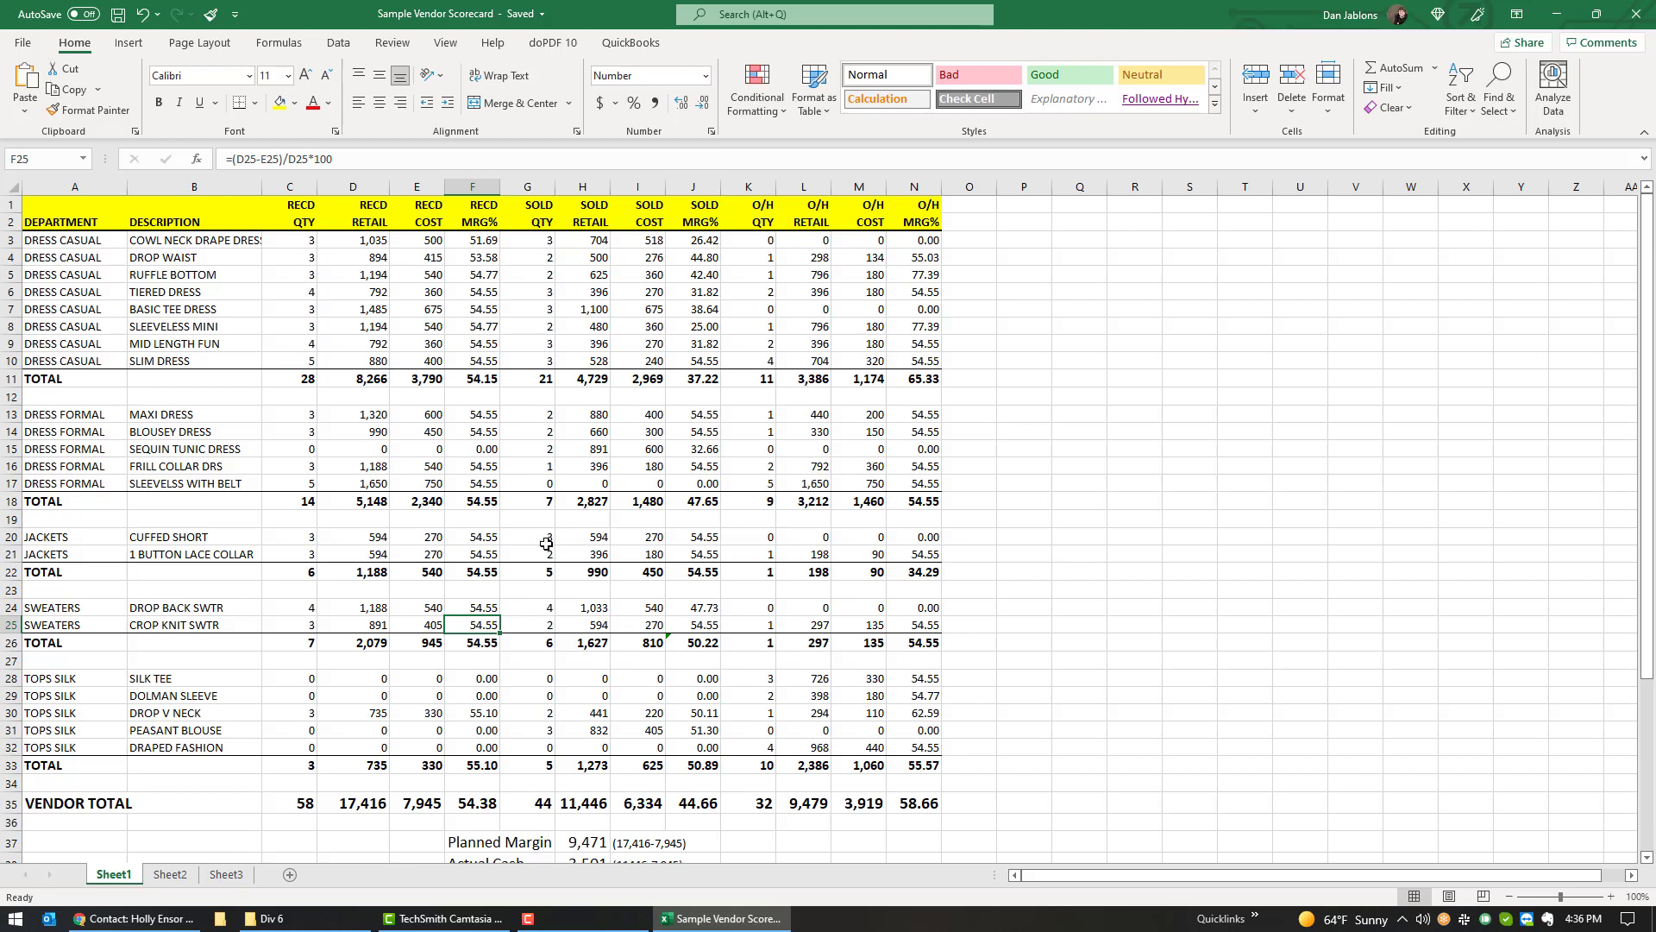
# - Highlight the Jackets rows again, followed by the Dress Casual rows, to compare the two departments' performance
pyautogui.click(13, 541)
pyautogui.moveTo(13, 541); pyautogui.dragTo(12, 572)
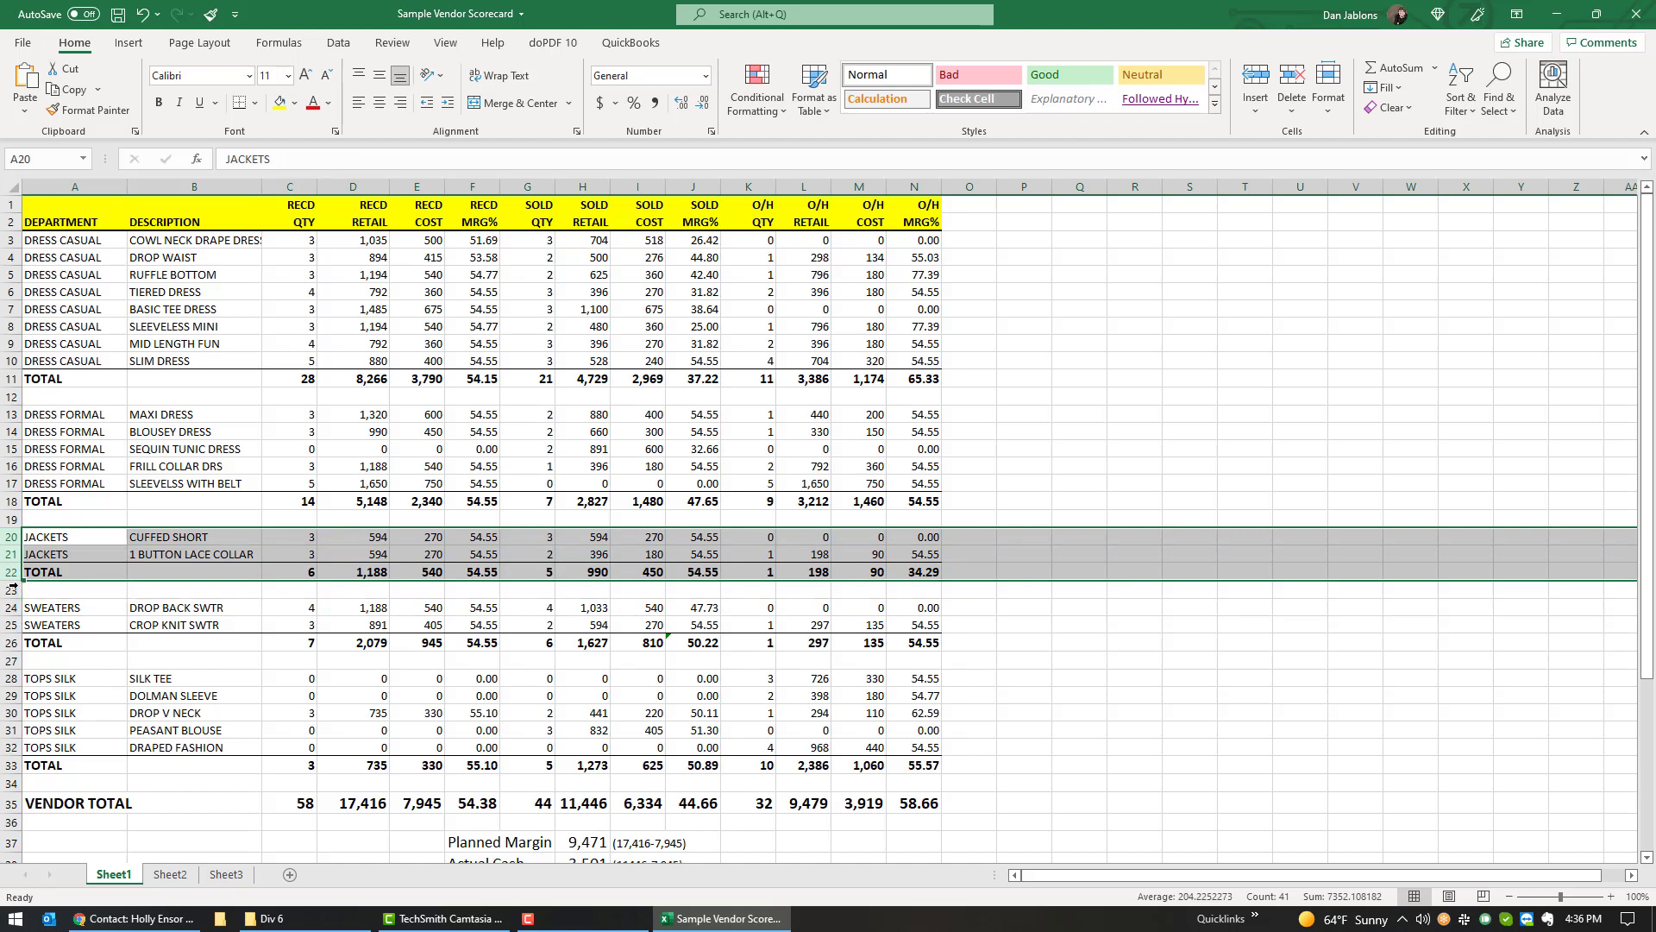
pyautogui.moveTo(12, 240); pyautogui.dragTo(13, 379)
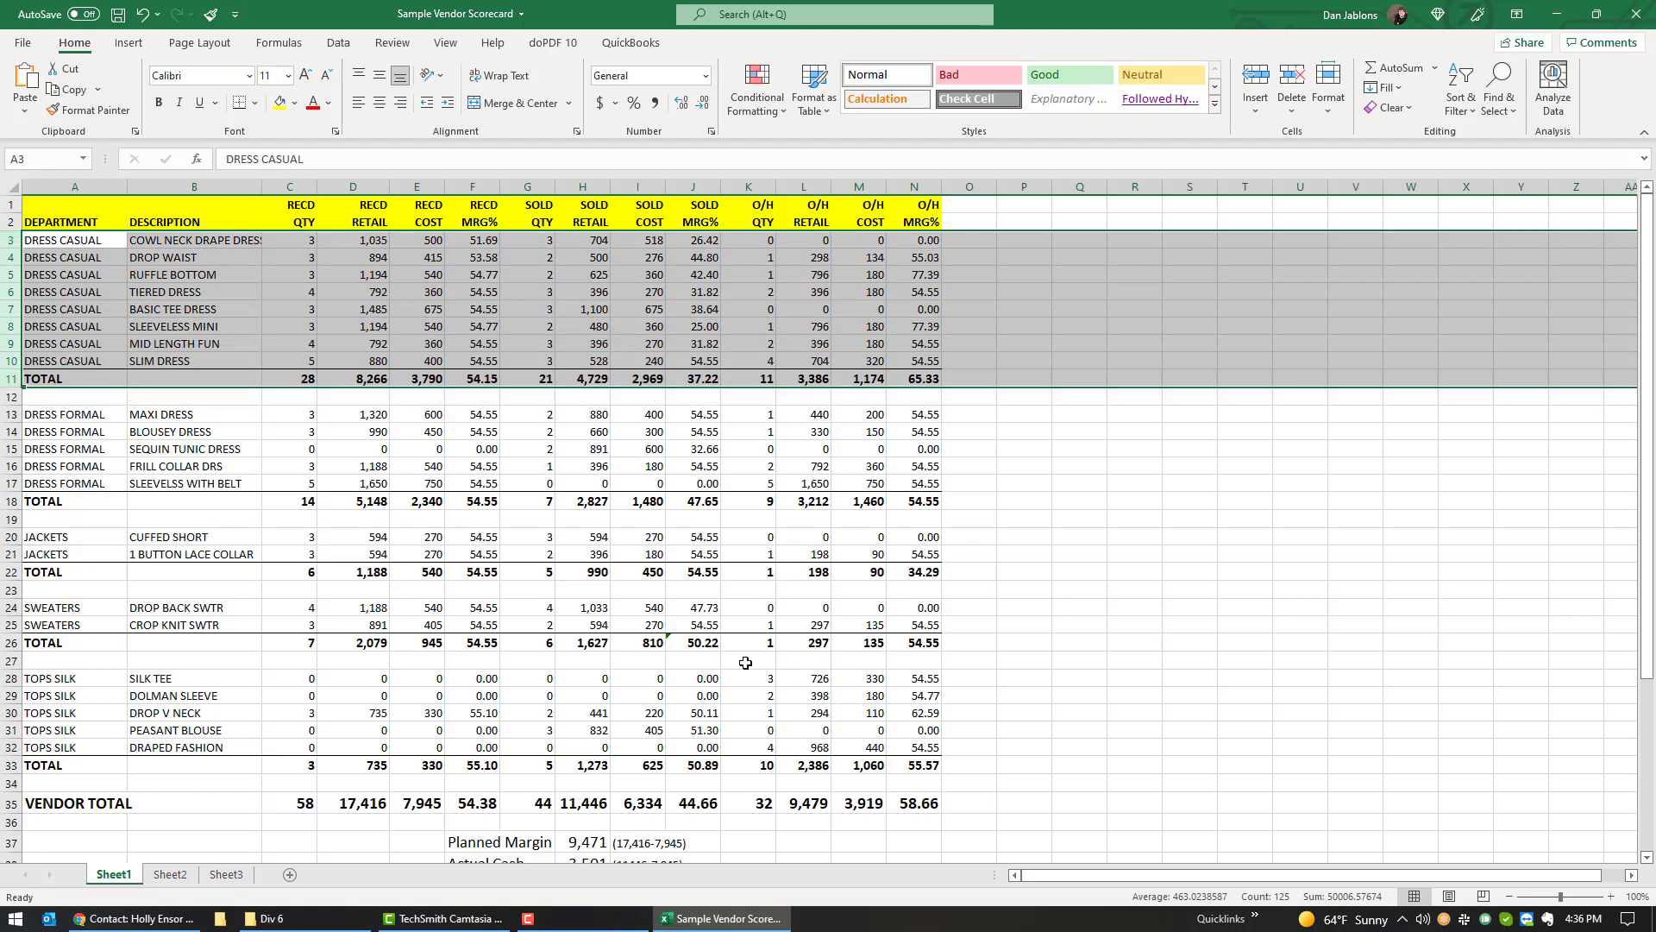
pyautogui.click(1143, 644)
# - Inspect the Planned Margin amount below the table and the received cost in the Vendor Total row
pyautogui.scroll(-3, 1134, 643)
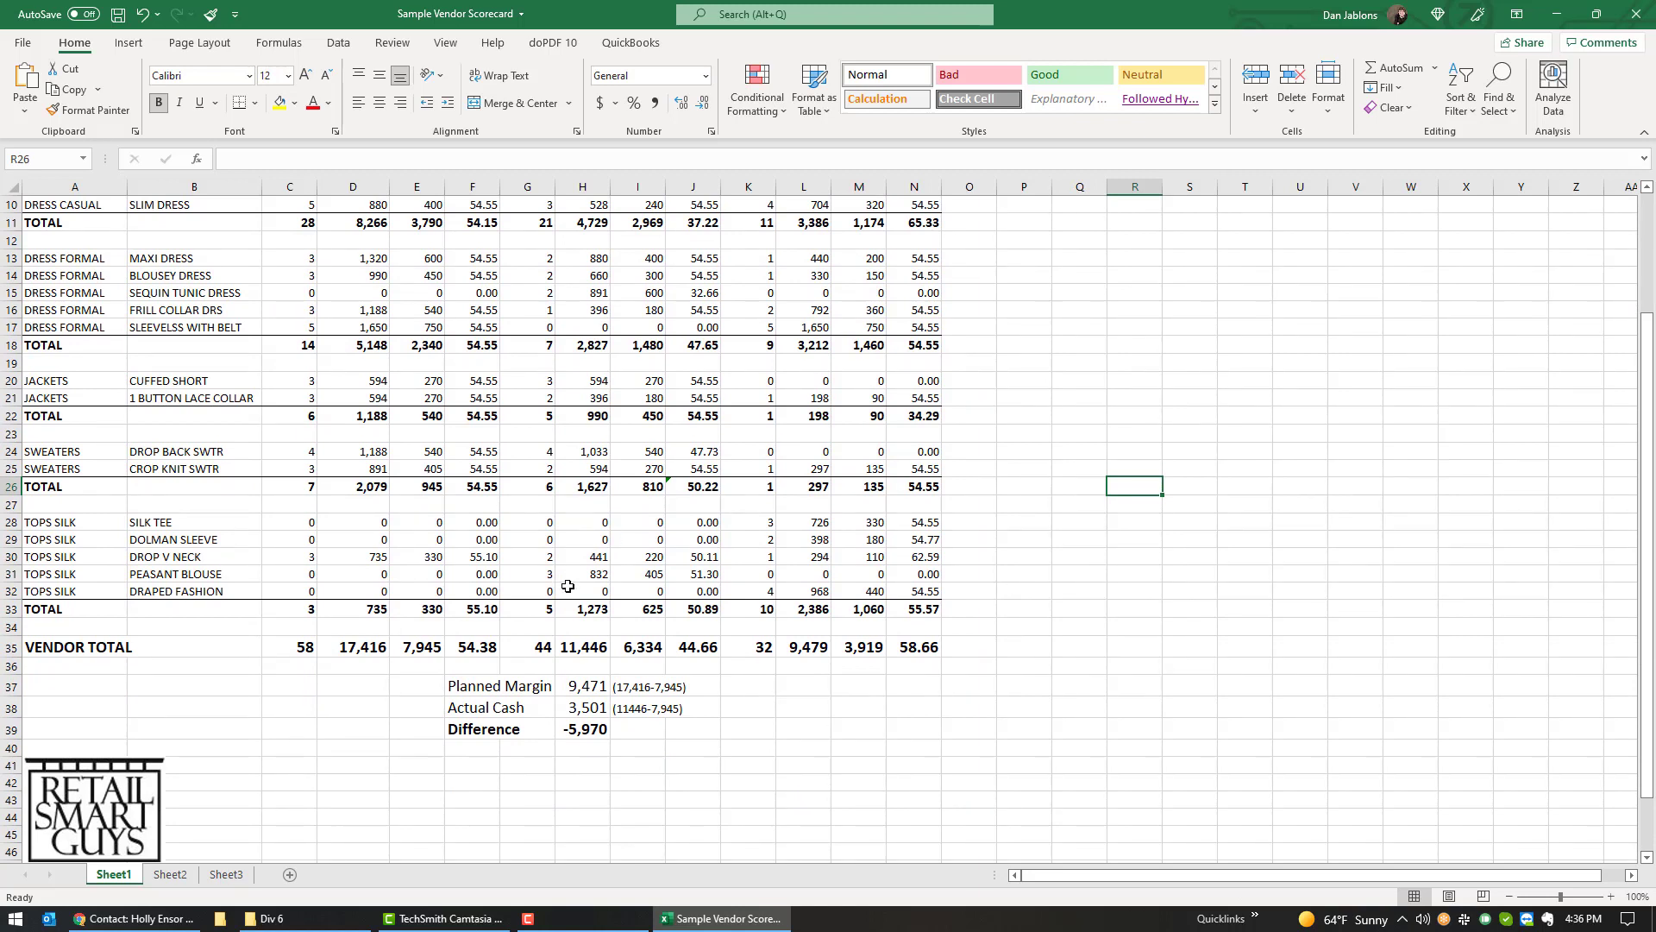
pyautogui.click(570, 684)
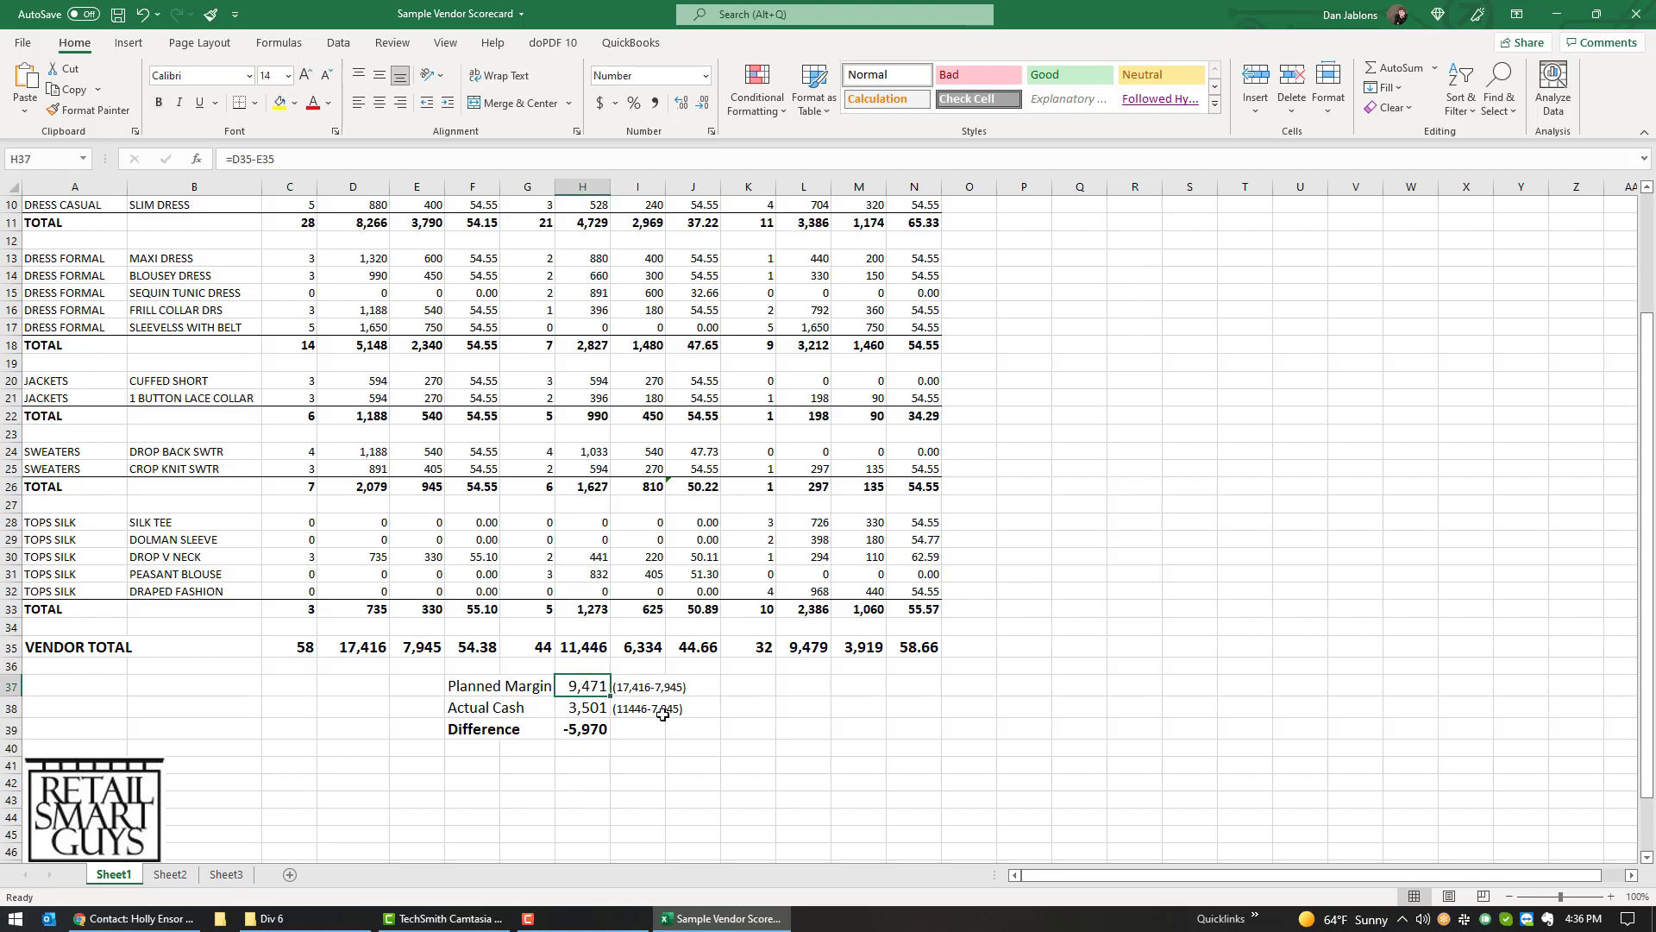
pyautogui.click(422, 647)
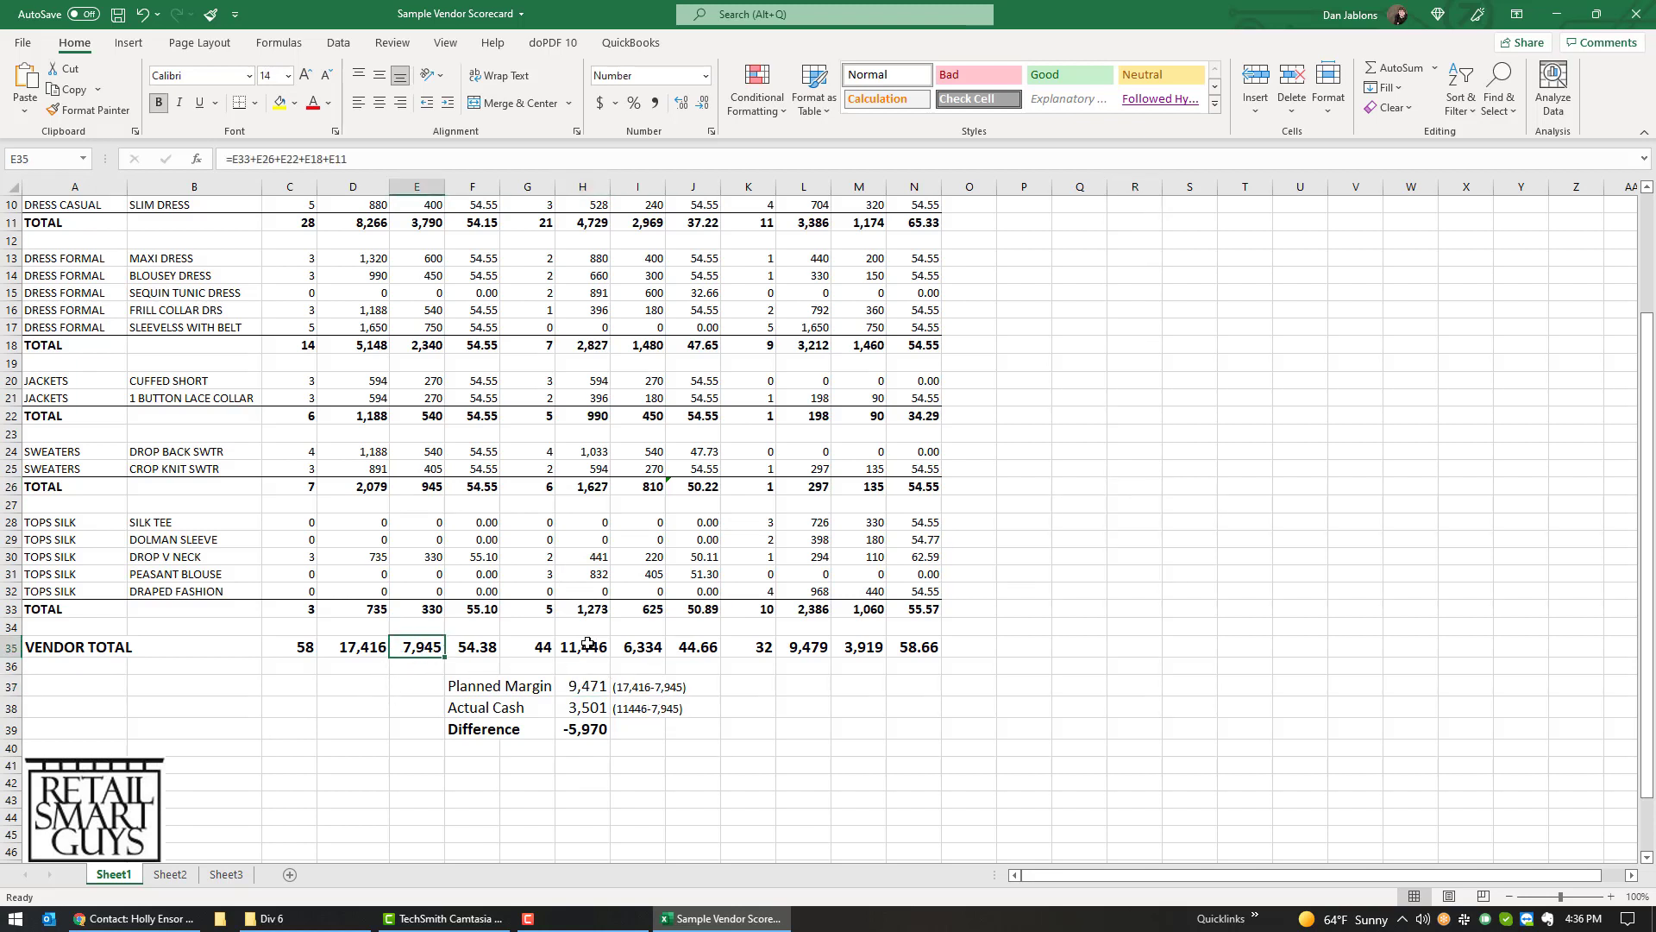
# - Check the Vendor Total's received retail and margin percentage, and trace how Planned Margin derives from received retail minus received cost
pyautogui.scroll(3, 587, 644)
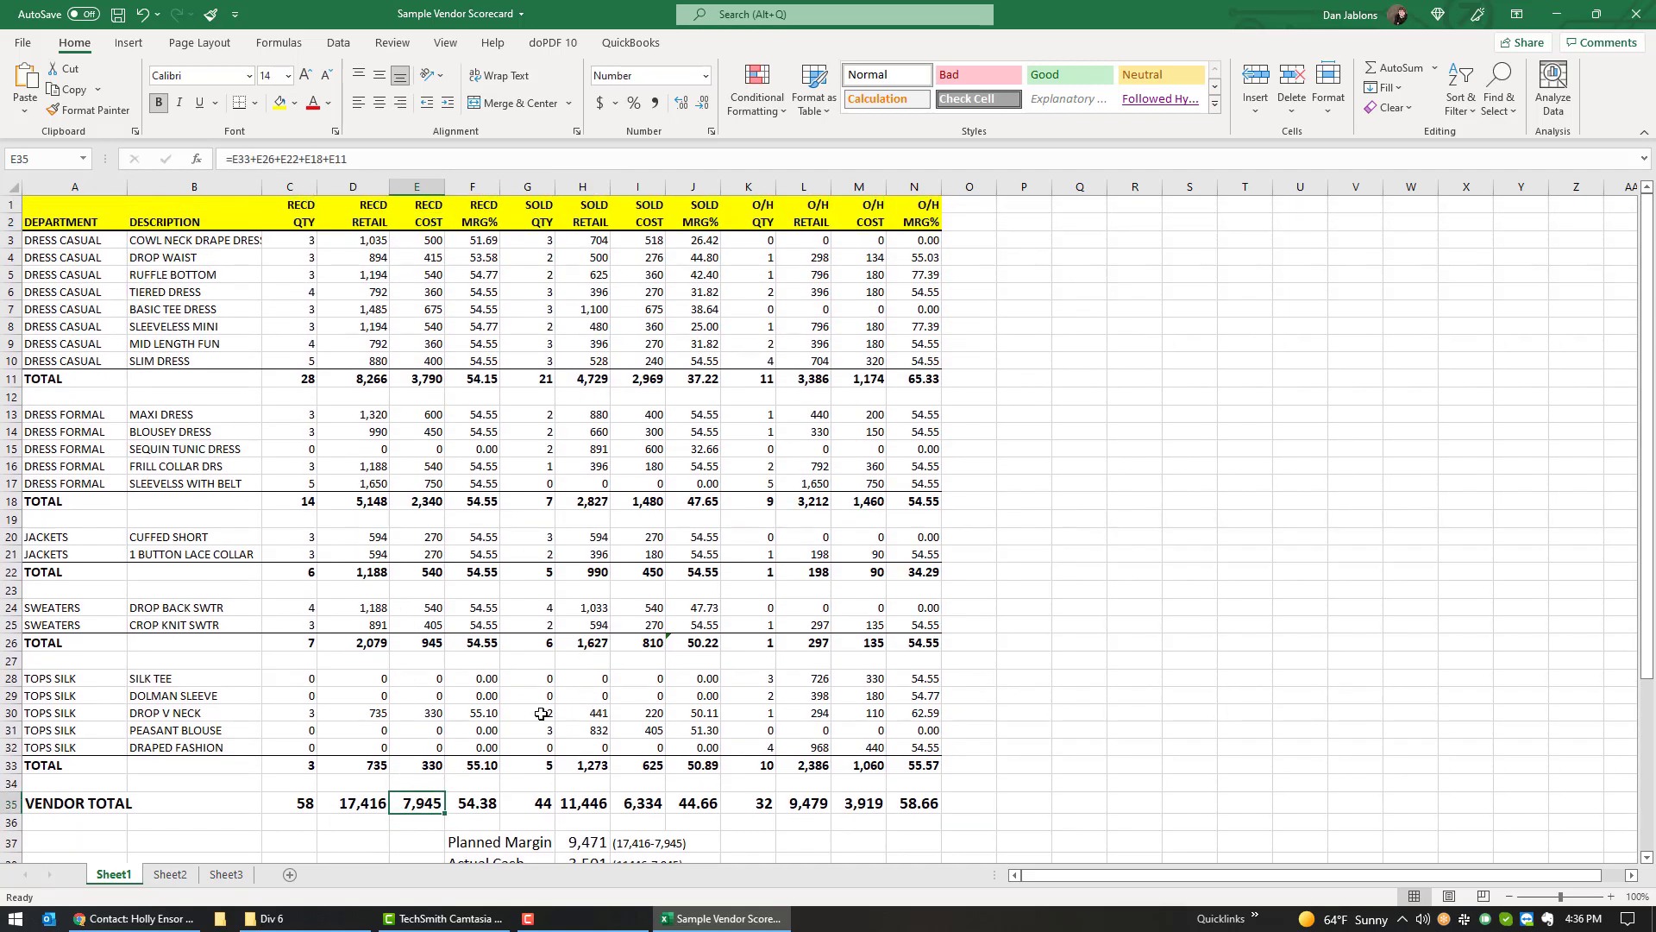
pyautogui.click(366, 806)
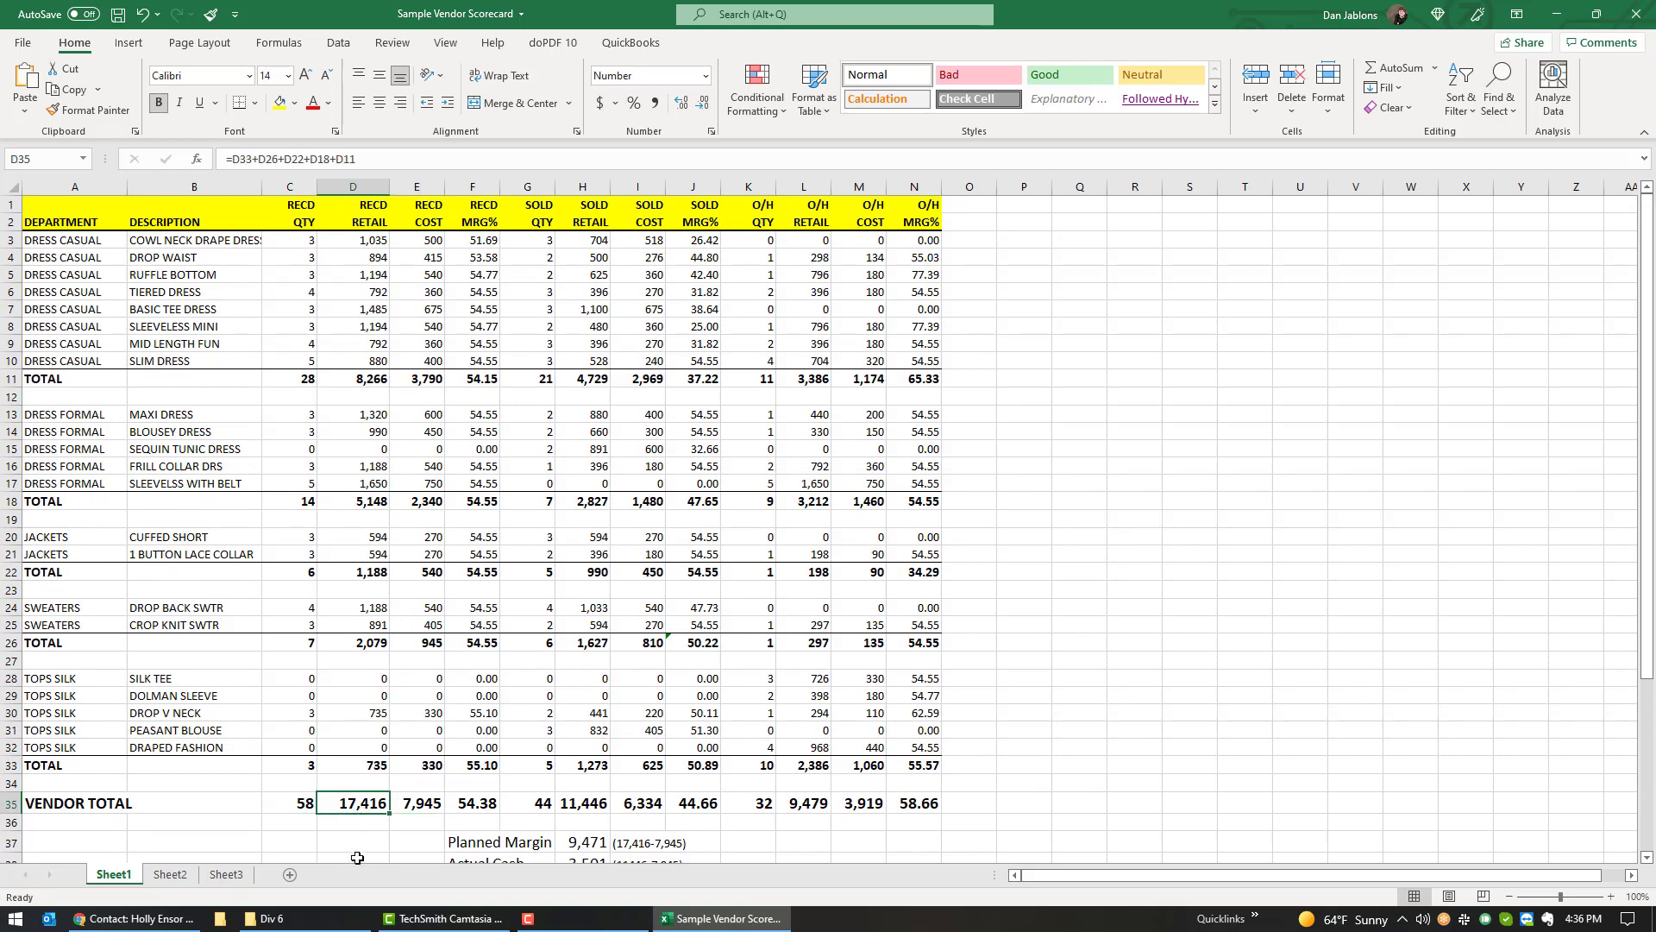
pyautogui.click(471, 802)
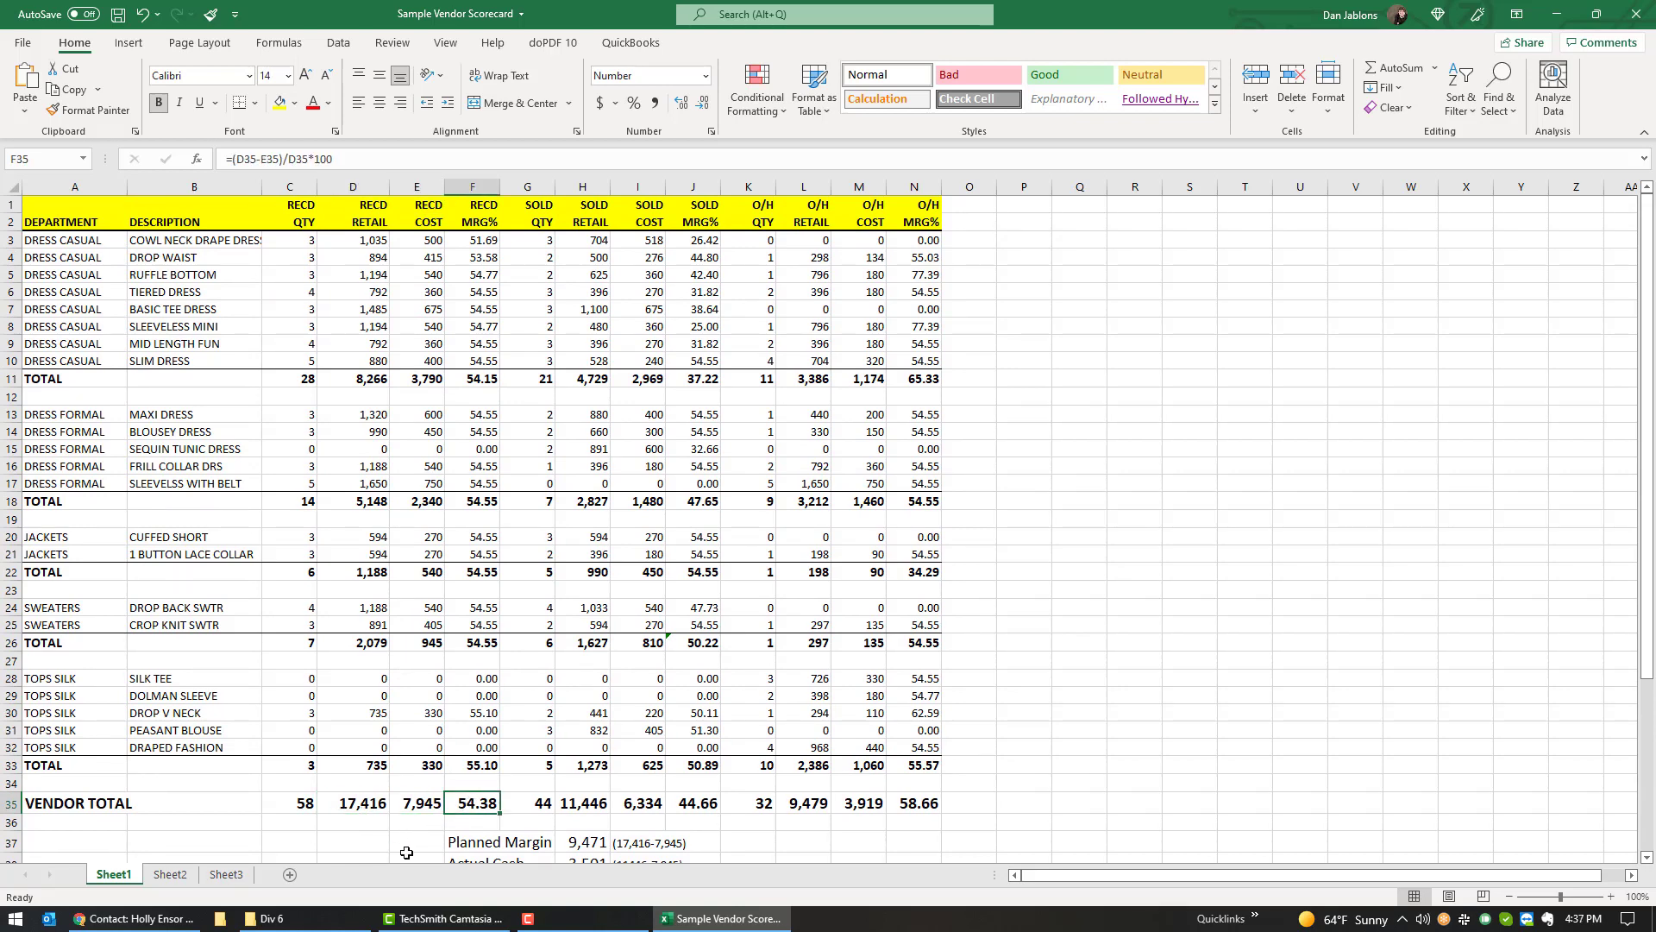
pyautogui.click(597, 842)
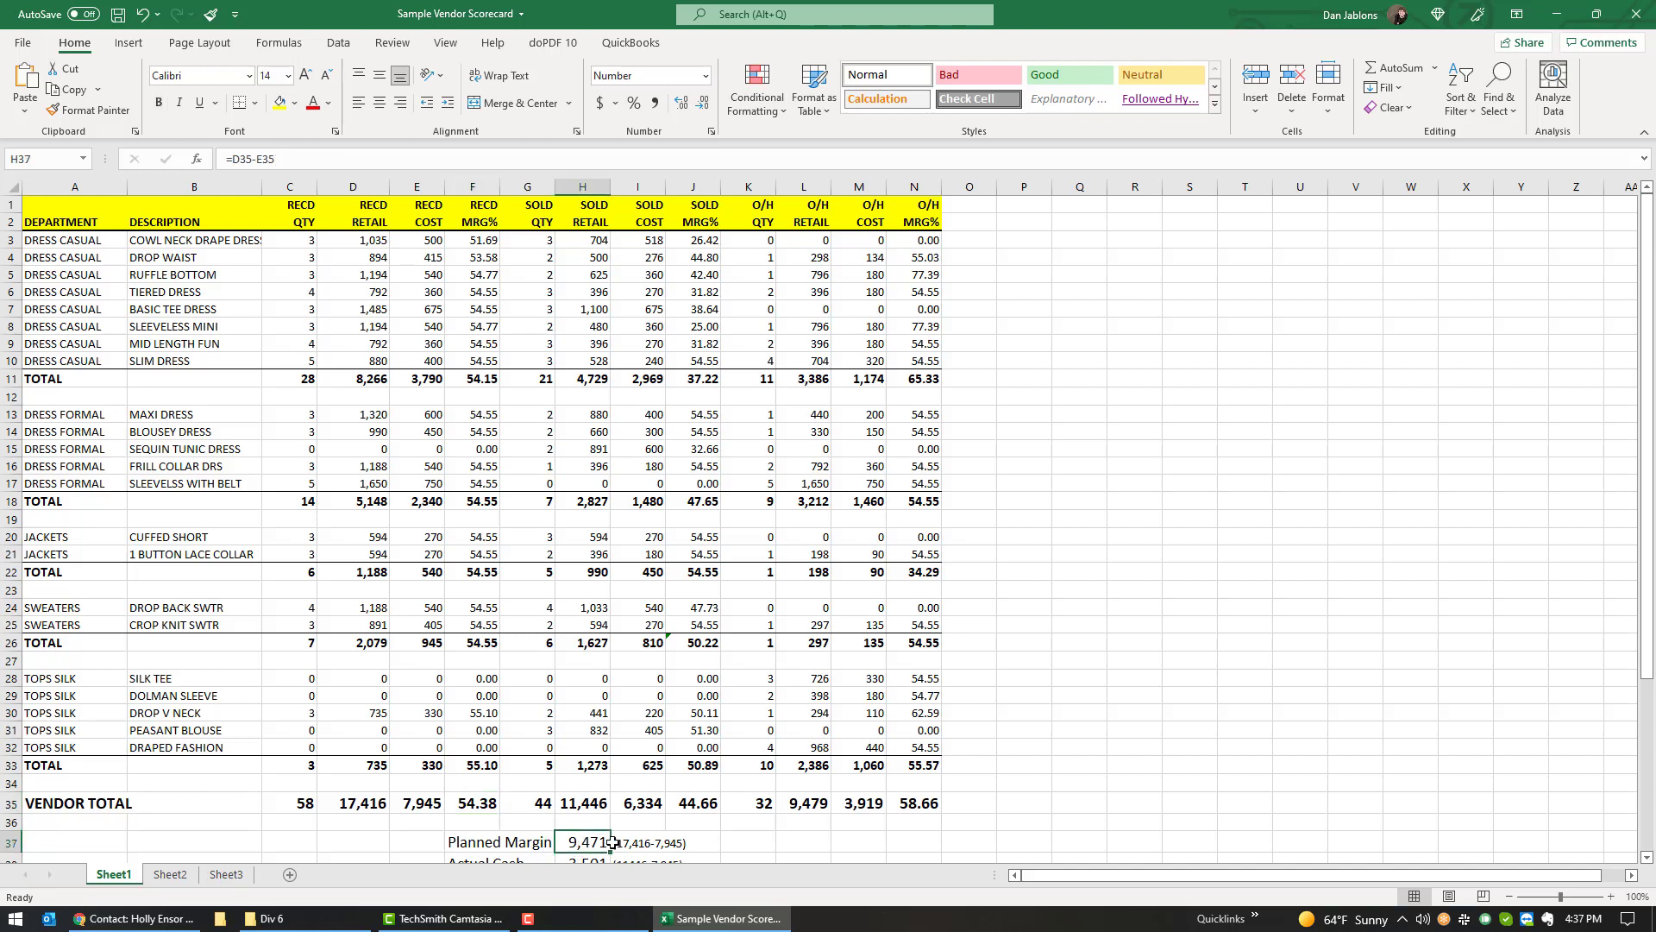
pyautogui.click(372, 802)
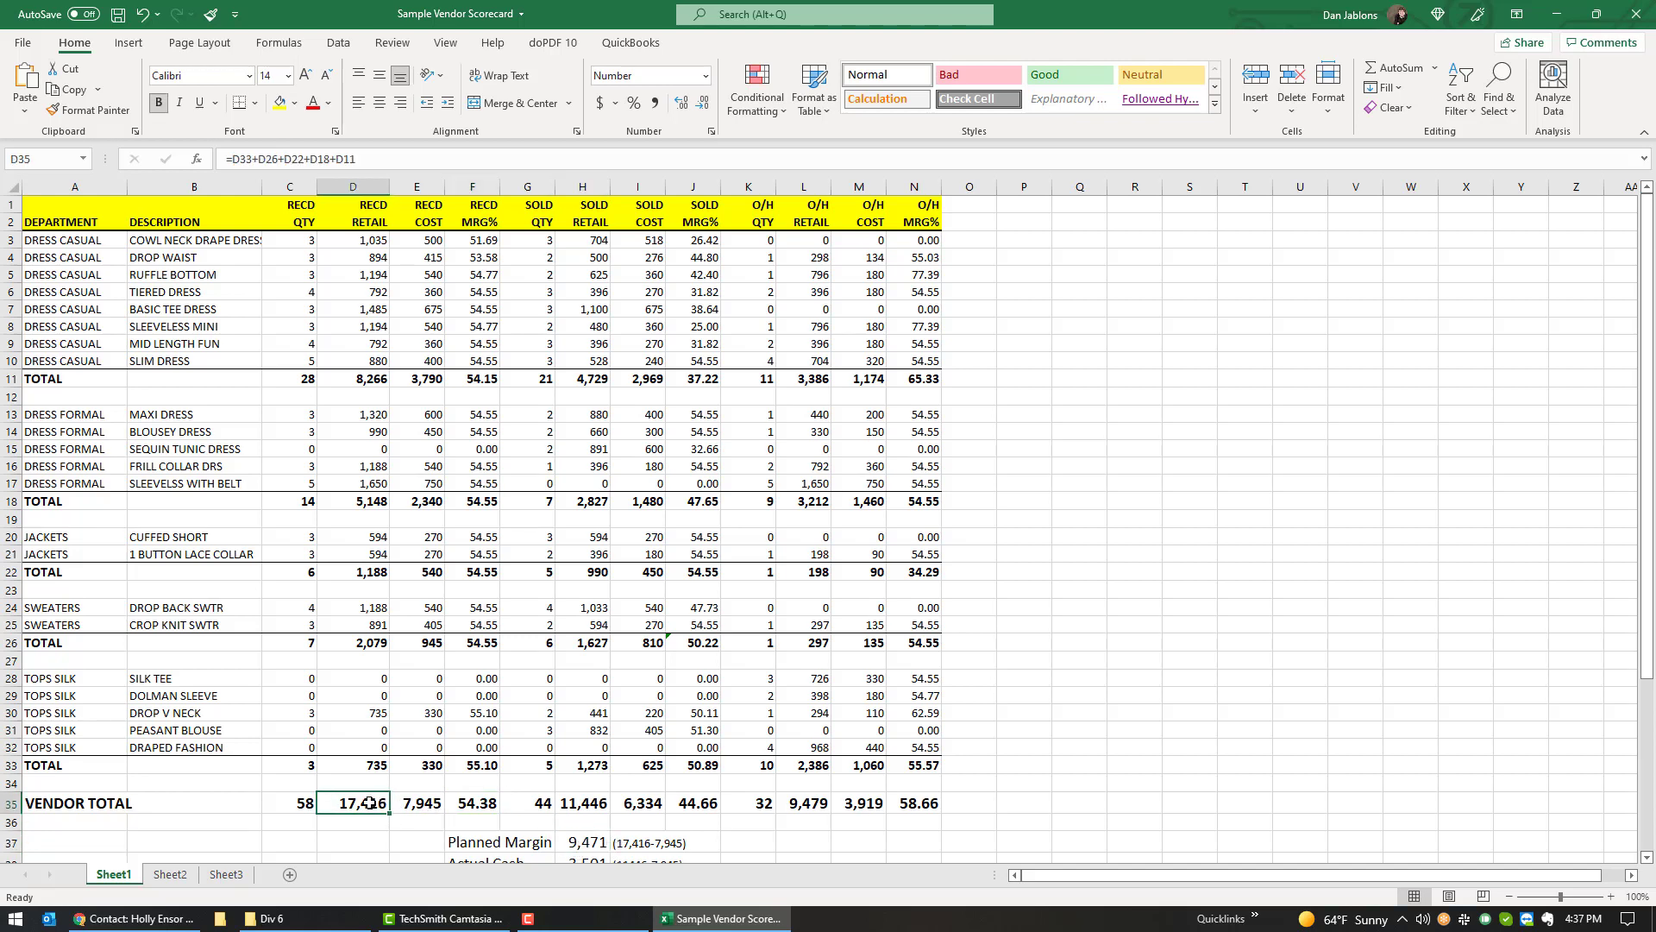
pyautogui.click(417, 802)
pyautogui.click(638, 846)
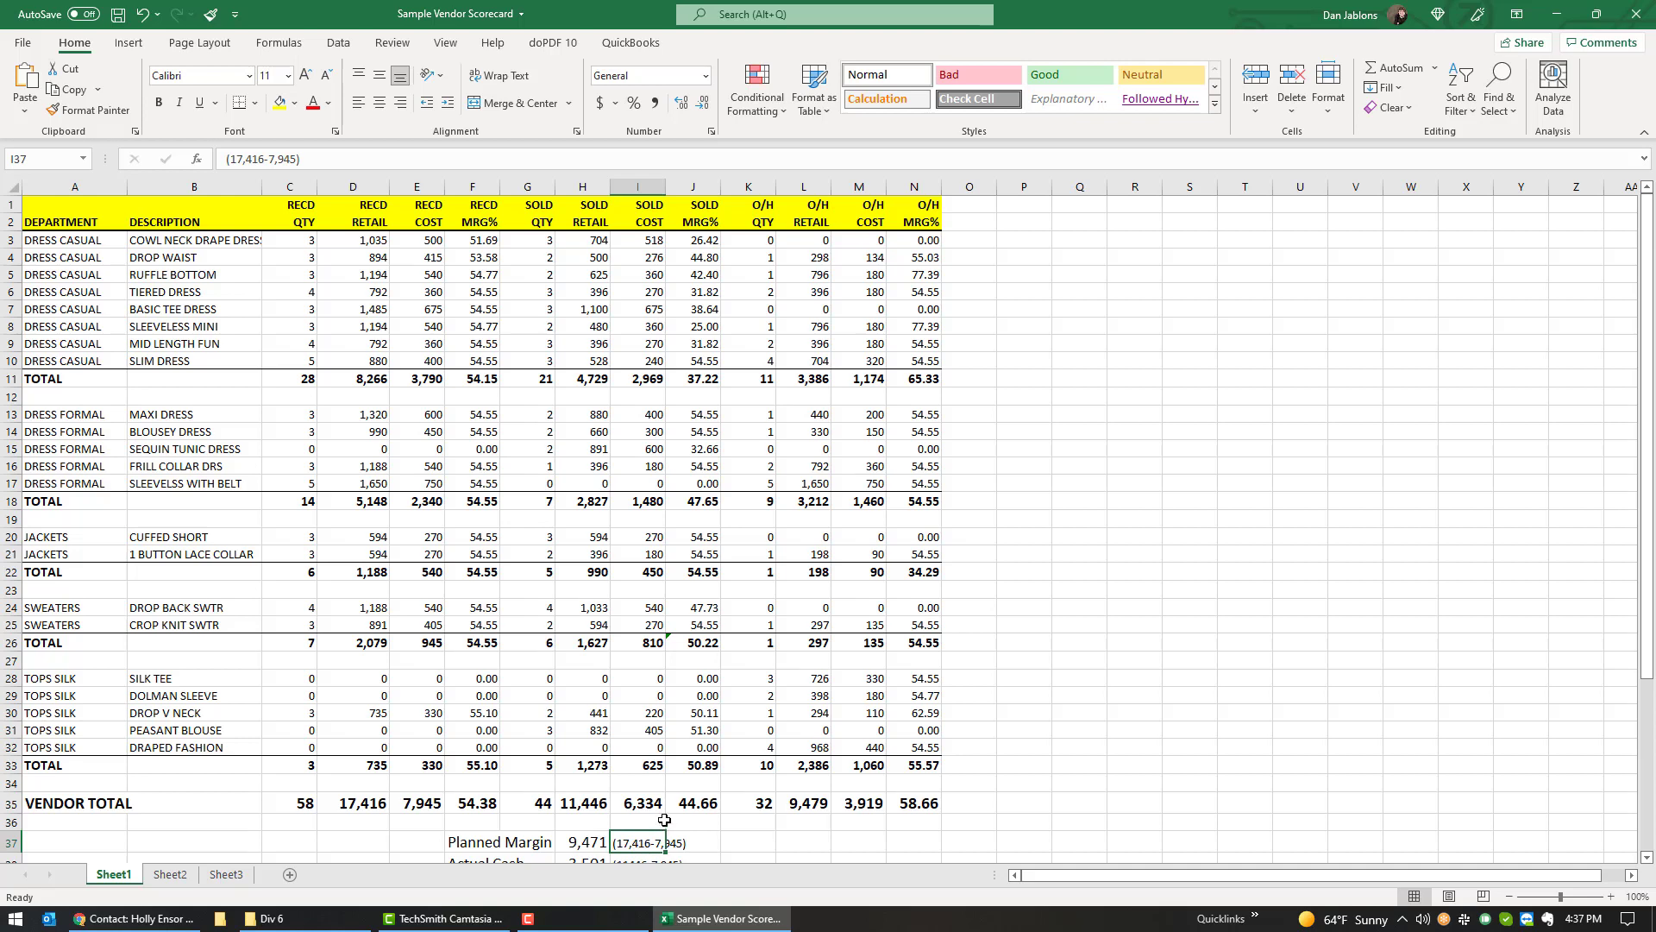
# - Trace the Actual Cash amount to the Vendor Total's sold retail minus received cost, and check its calculation note
pyautogui.click(582, 800)
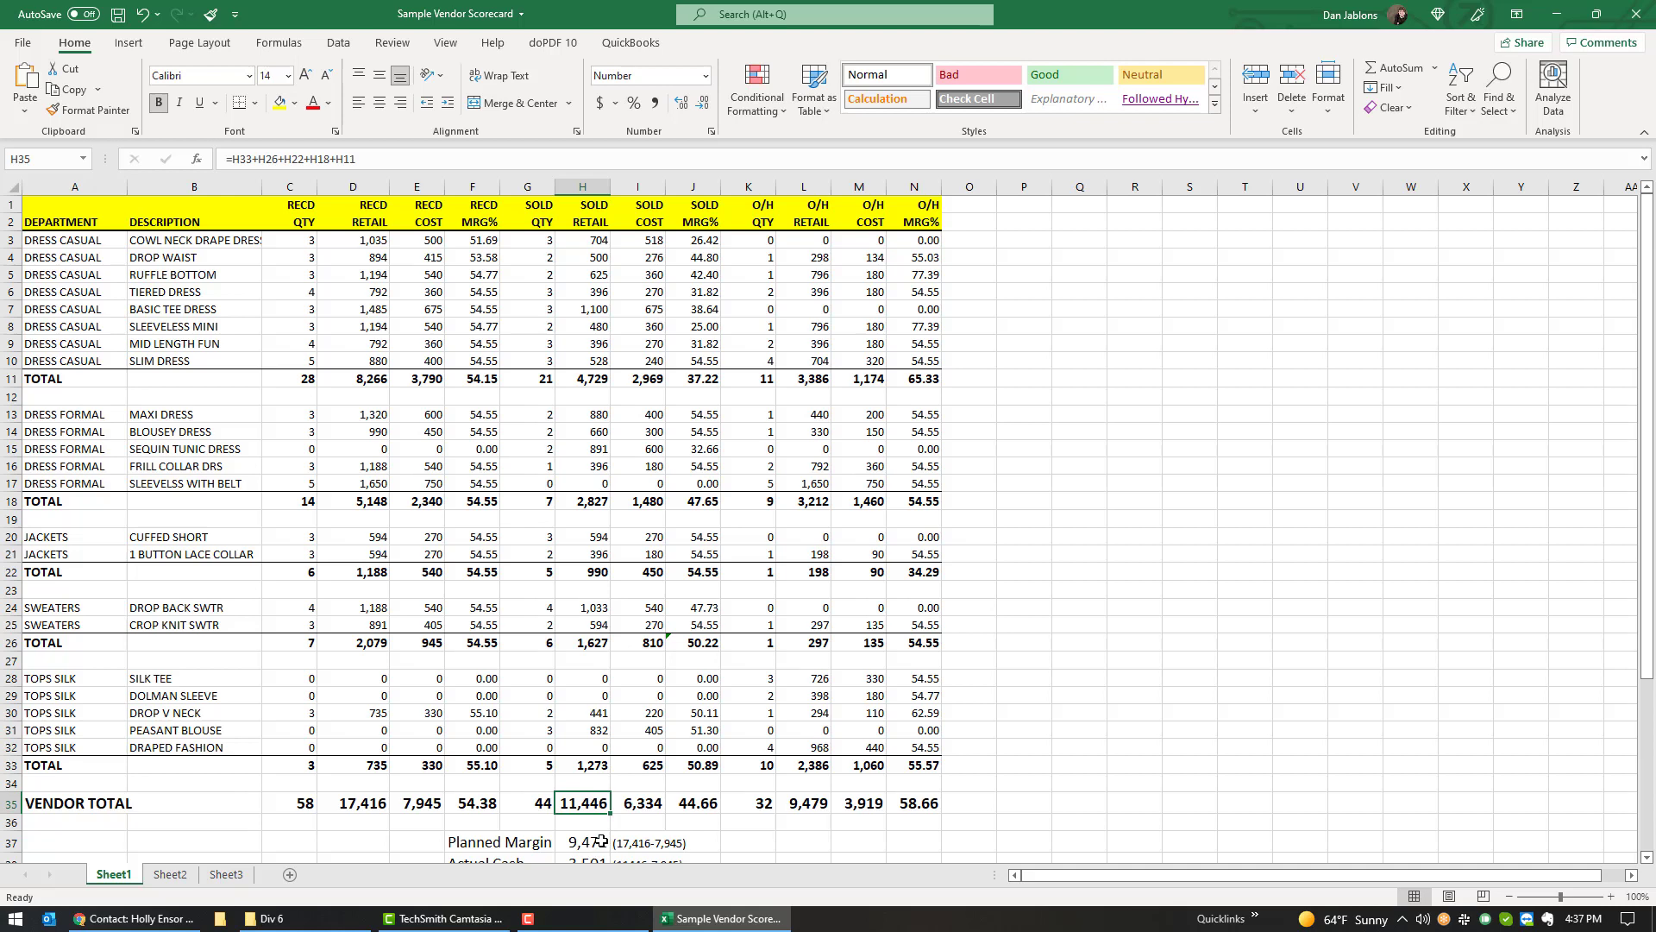
pyautogui.scroll(-1, 597, 849)
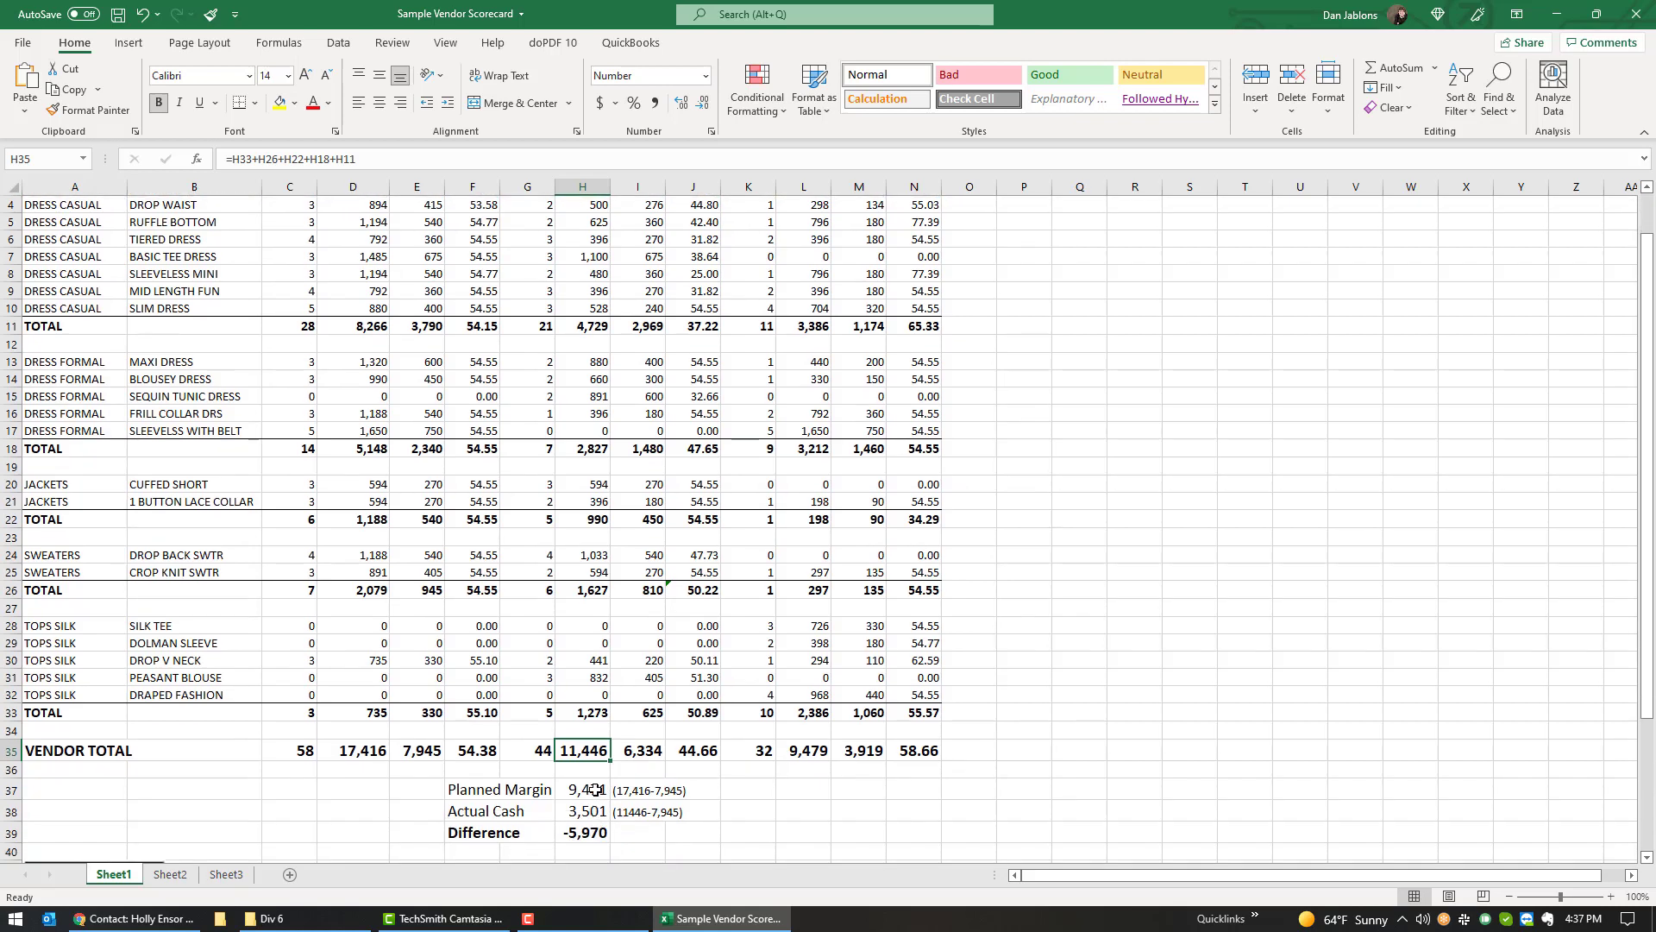
pyautogui.keyDown('ctrl'); pyautogui.click(427, 749); pyautogui.keyUp('ctrl')
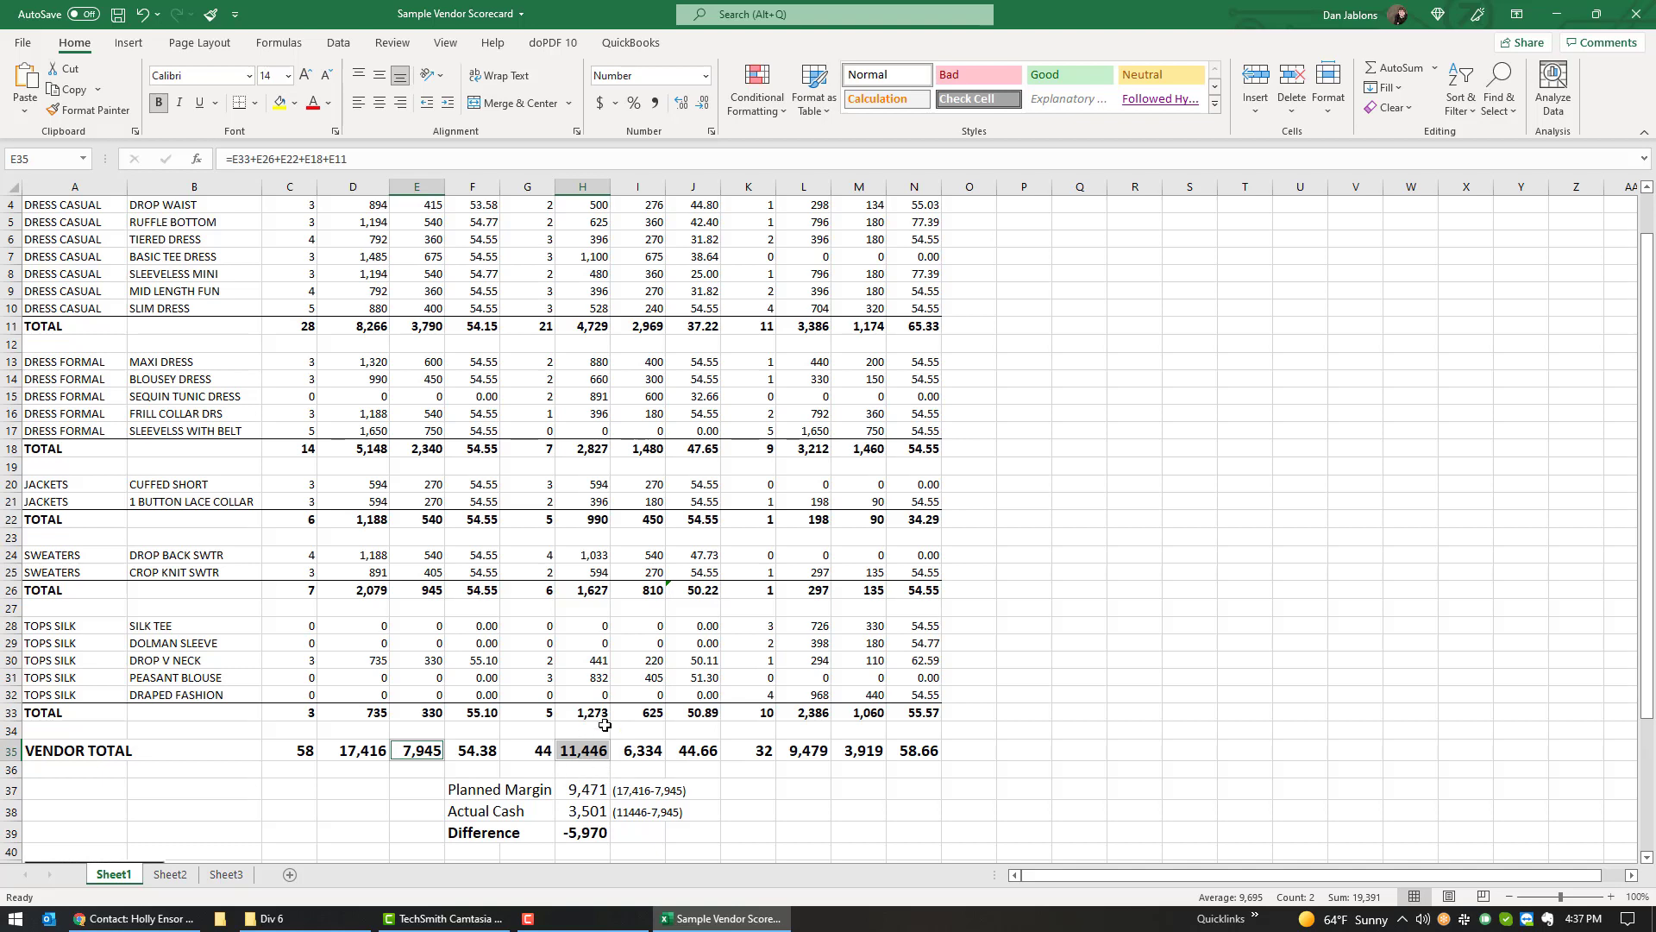
pyautogui.click(591, 812)
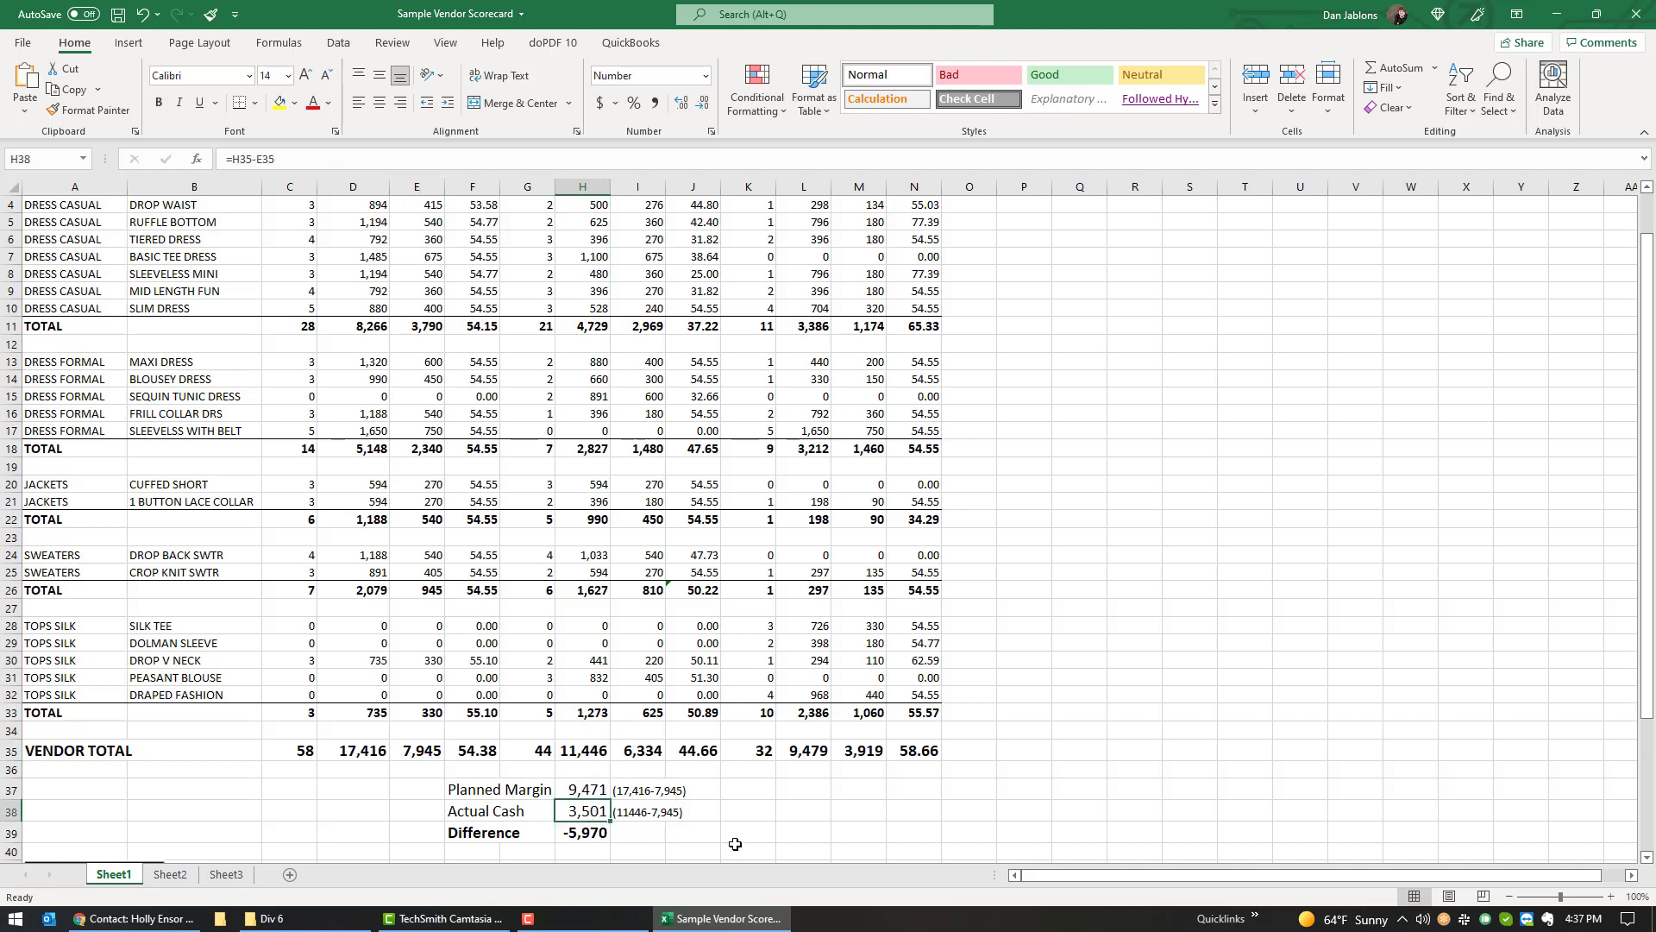
pyautogui.click(630, 810)
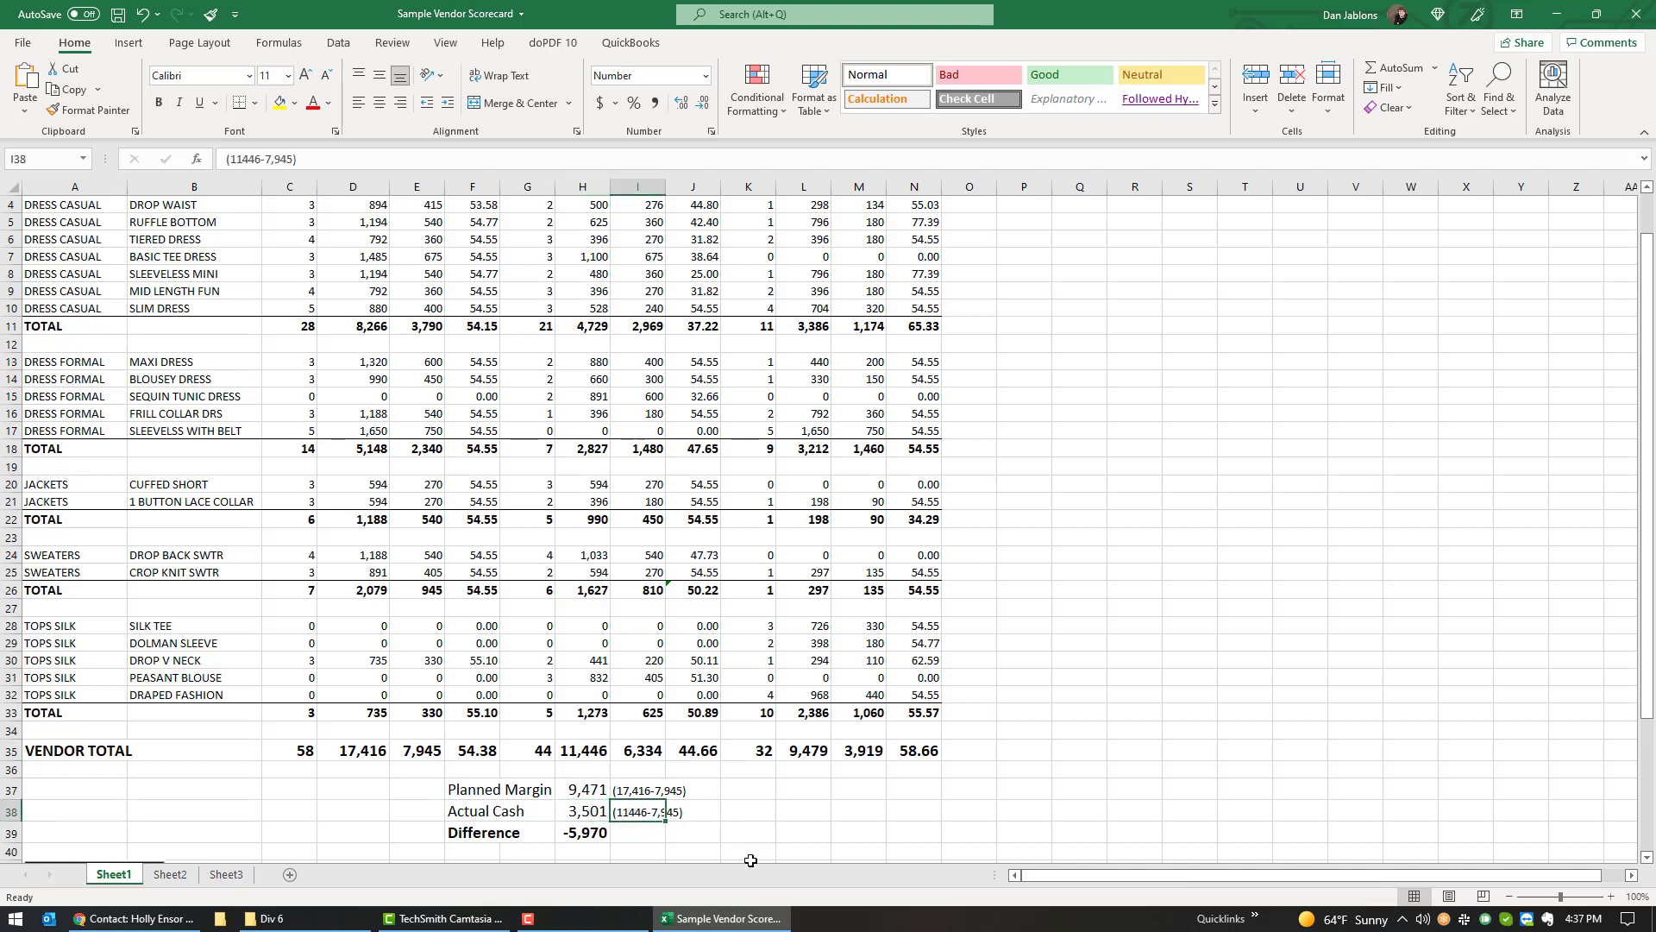
pyautogui.click(590, 813)
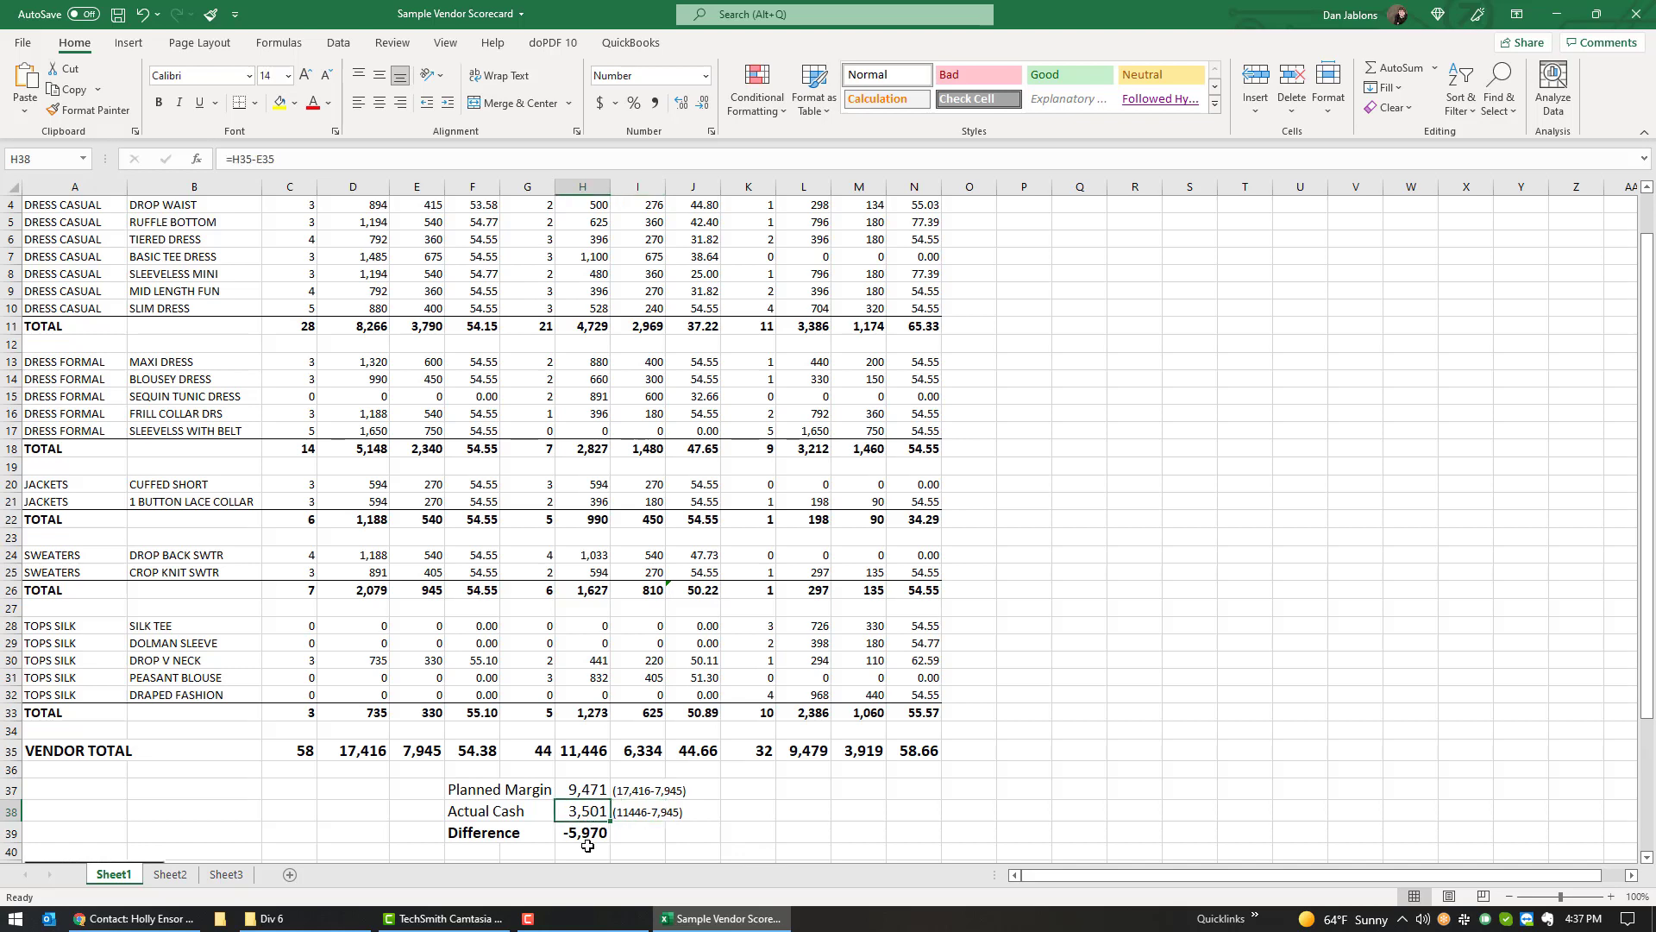
# - Compare Planned Margin with Actual Cash and inspect the Difference between them
pyautogui.click(586, 790)
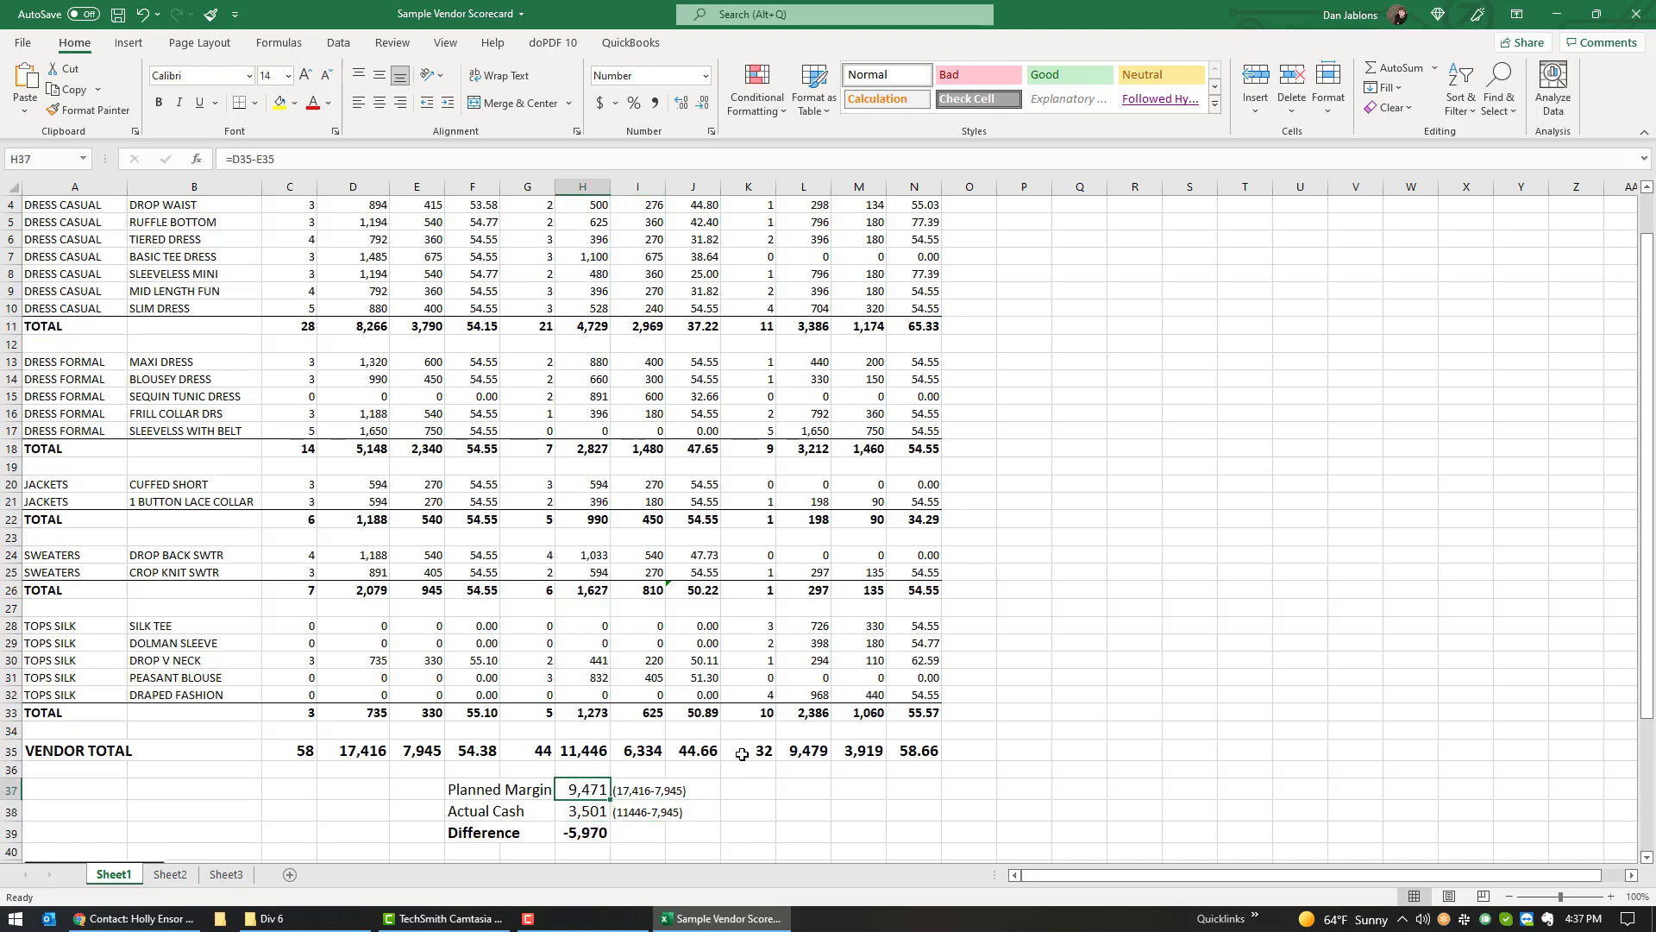
pyautogui.click(600, 811)
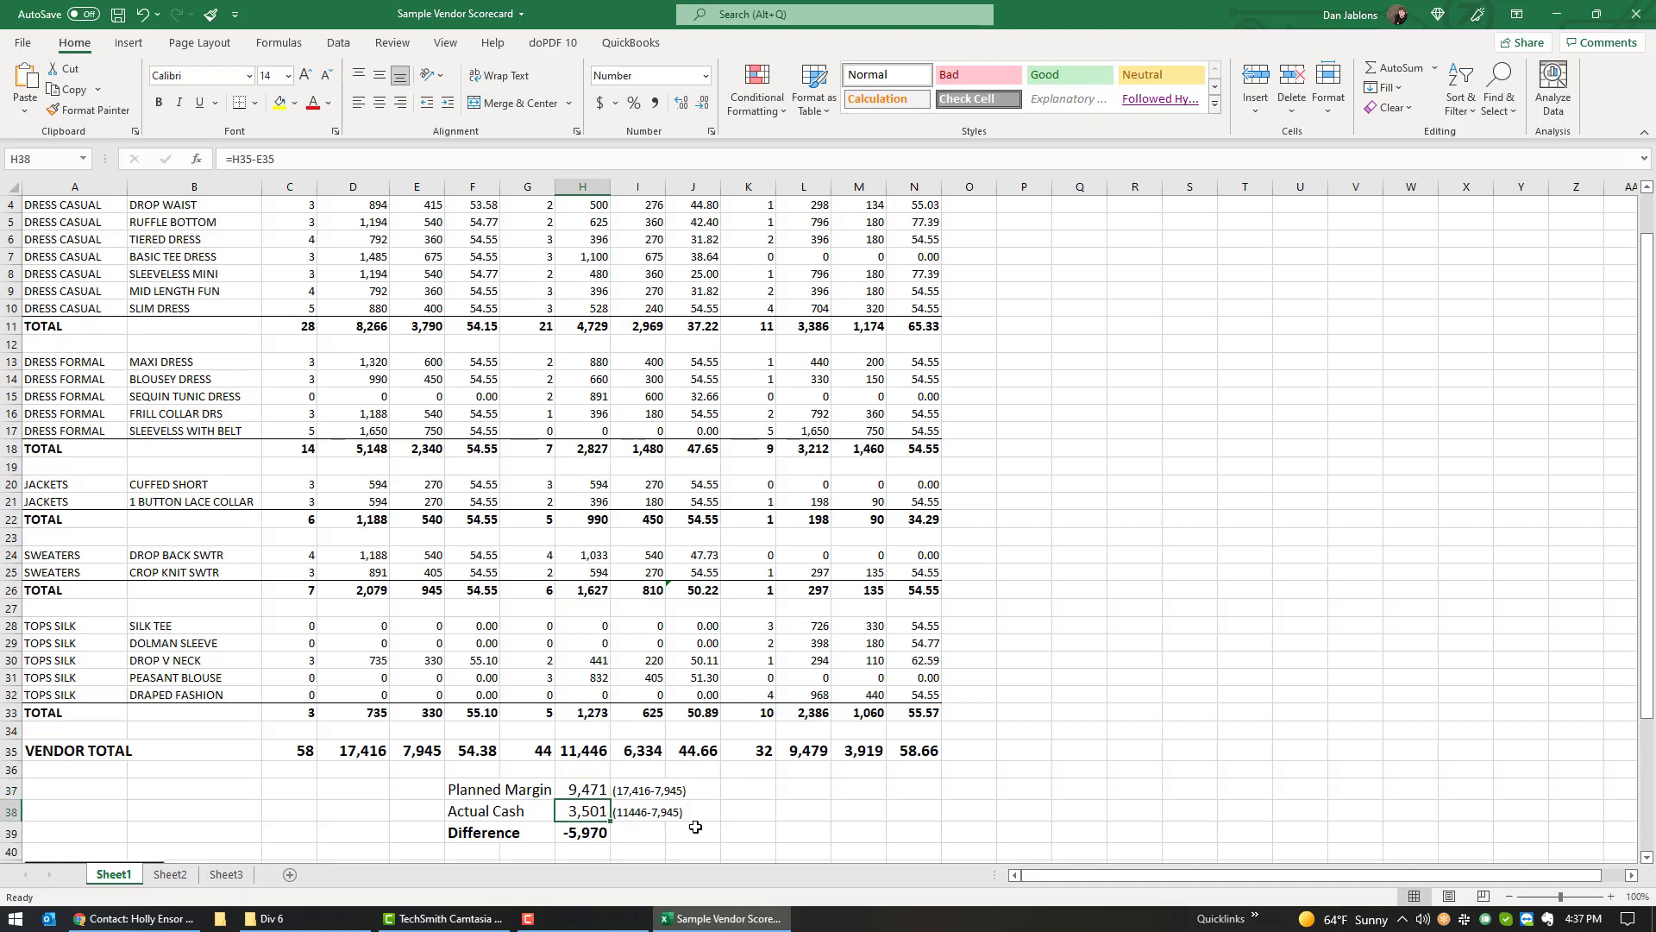
pyautogui.click(582, 830)
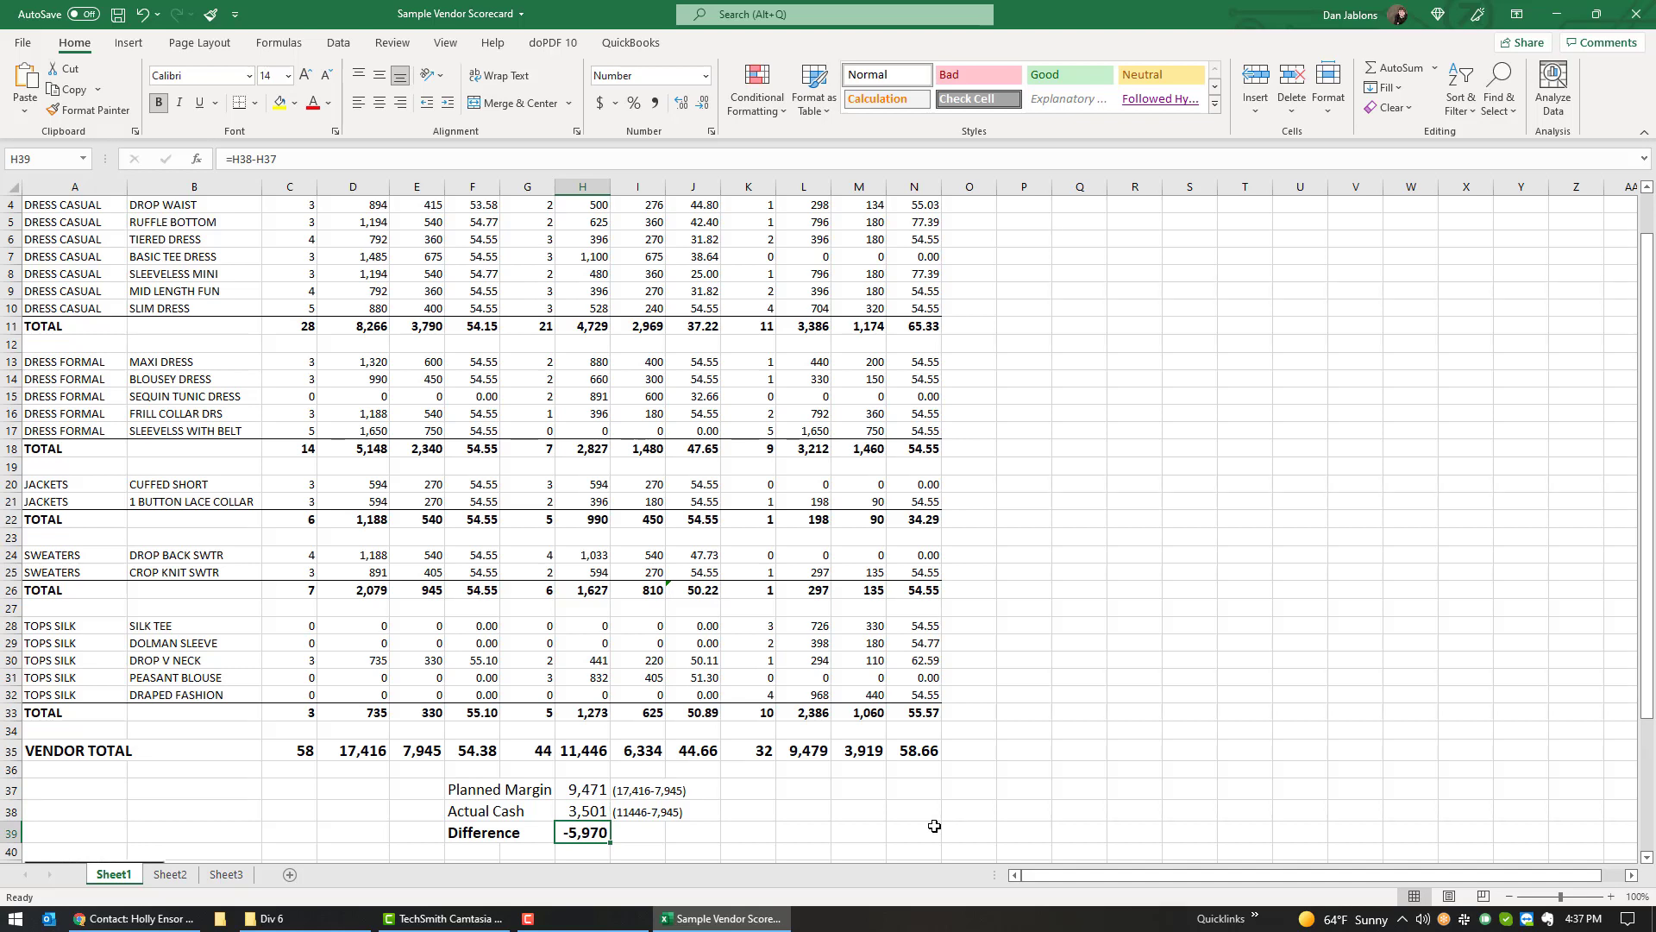
pyautogui.scroll(1, 934, 826)
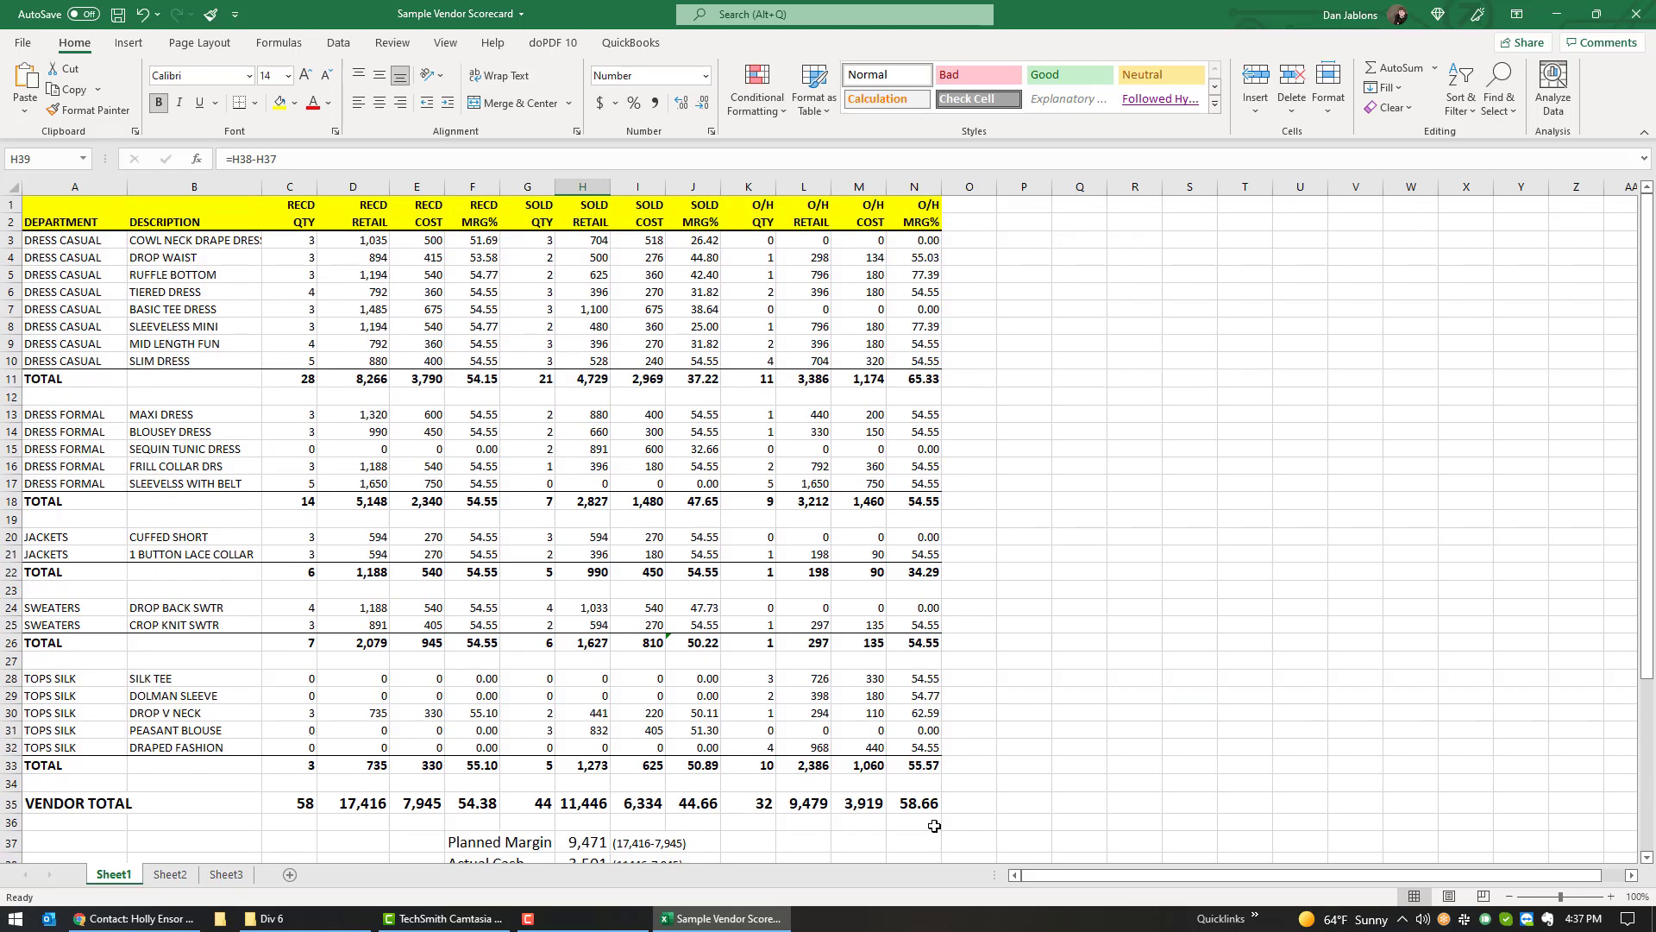